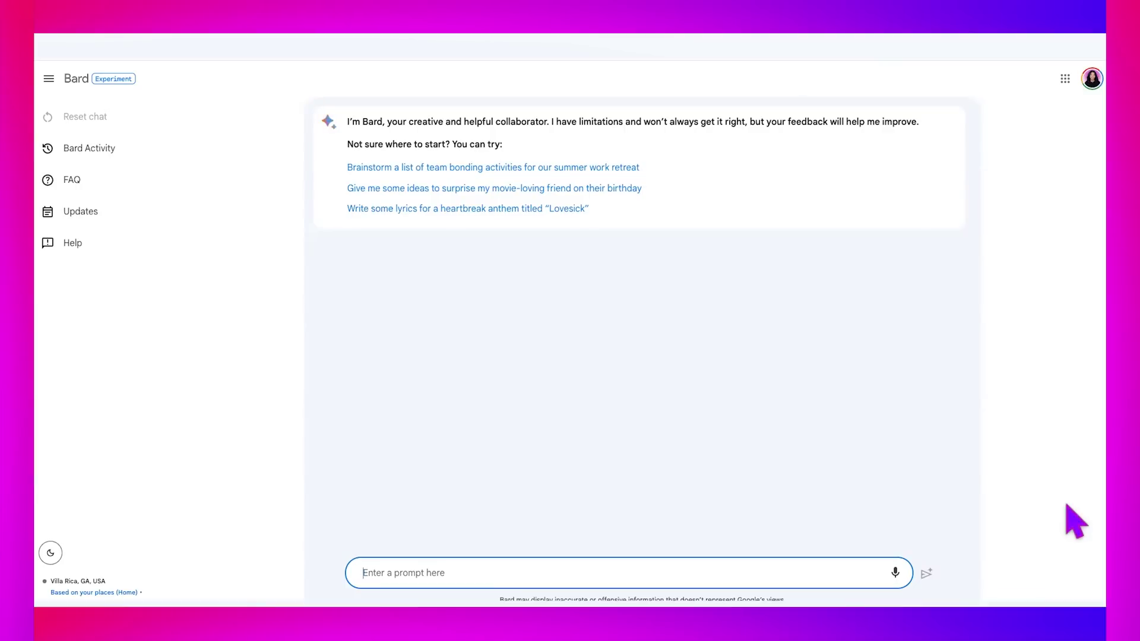
# Step: Ask Bard 'can you find me remote jobs?' and read its list of remote job boards
pyautogui.write('can you find me remote jobs?')
pyautogui.press('Return')
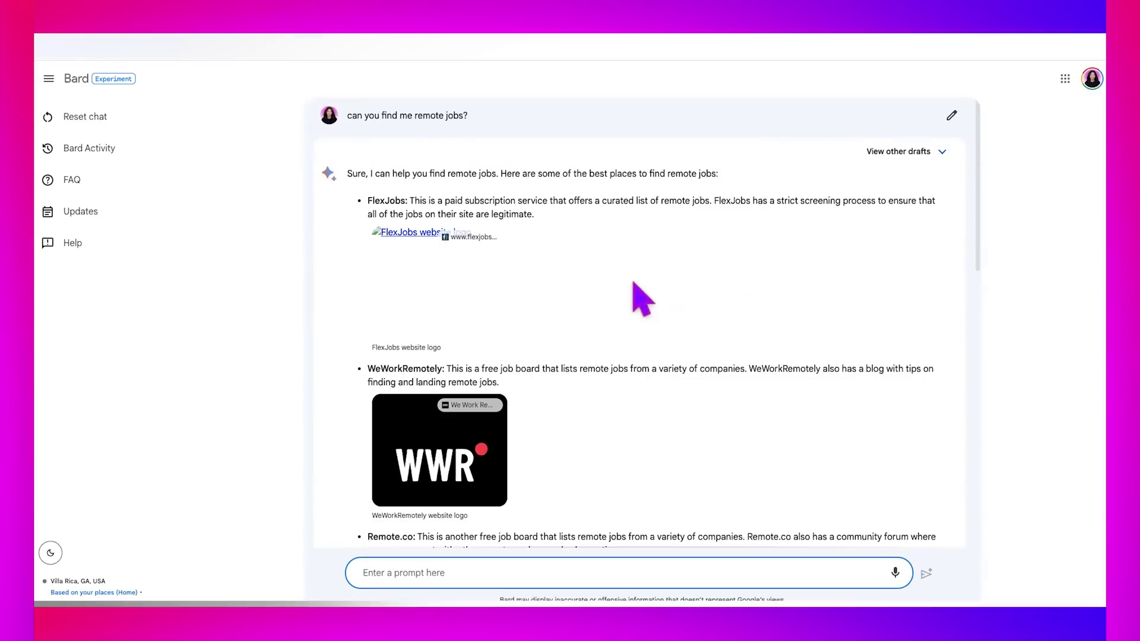
pyautogui.scroll(-4, 626, 288)
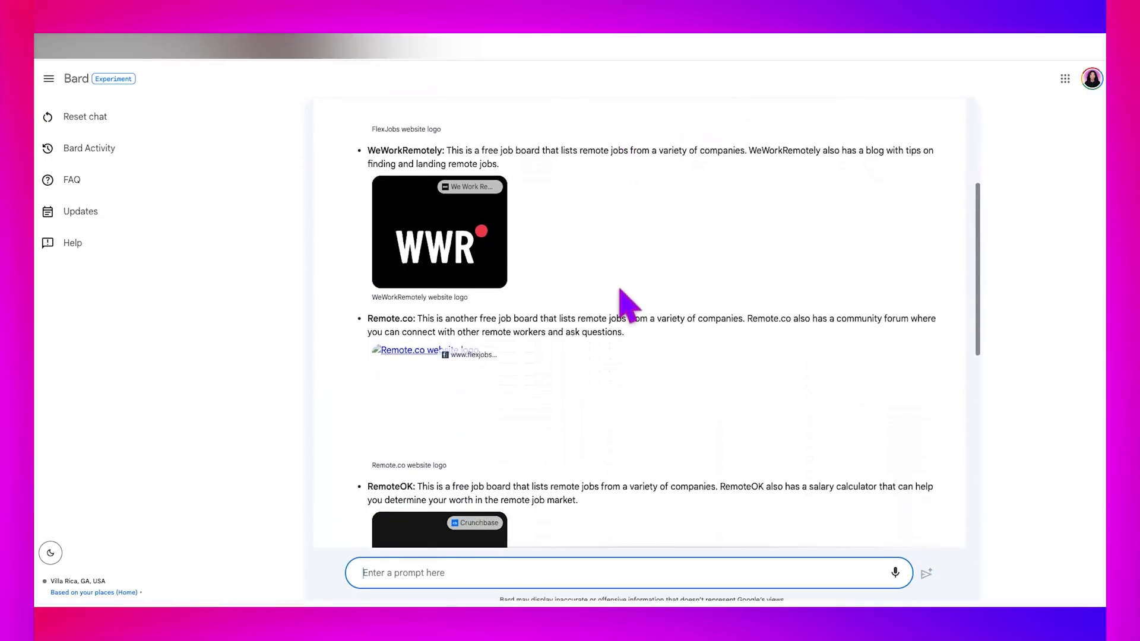
pyautogui.scroll(-7, 620, 291)
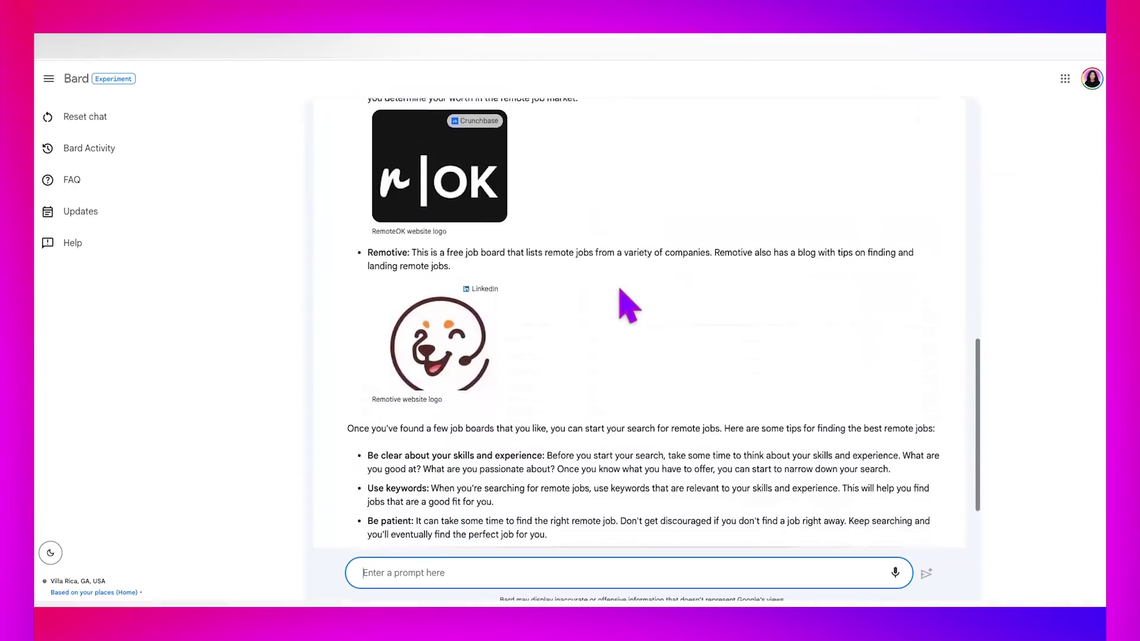
pyautogui.scroll(-2, 628, 304)
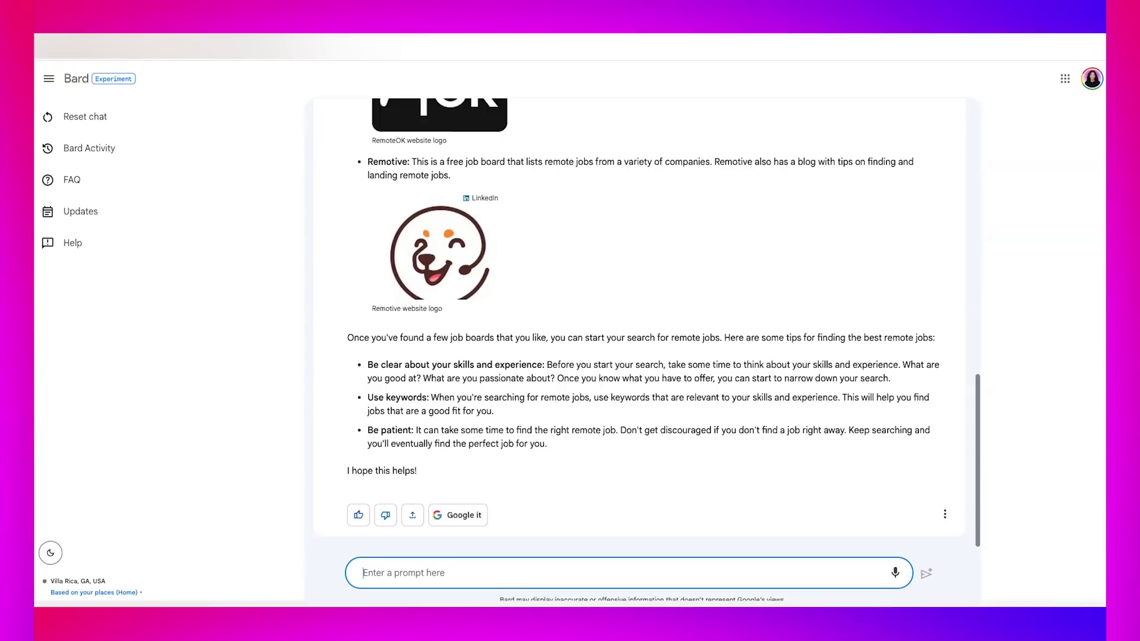
pyautogui.write('can you give me a')
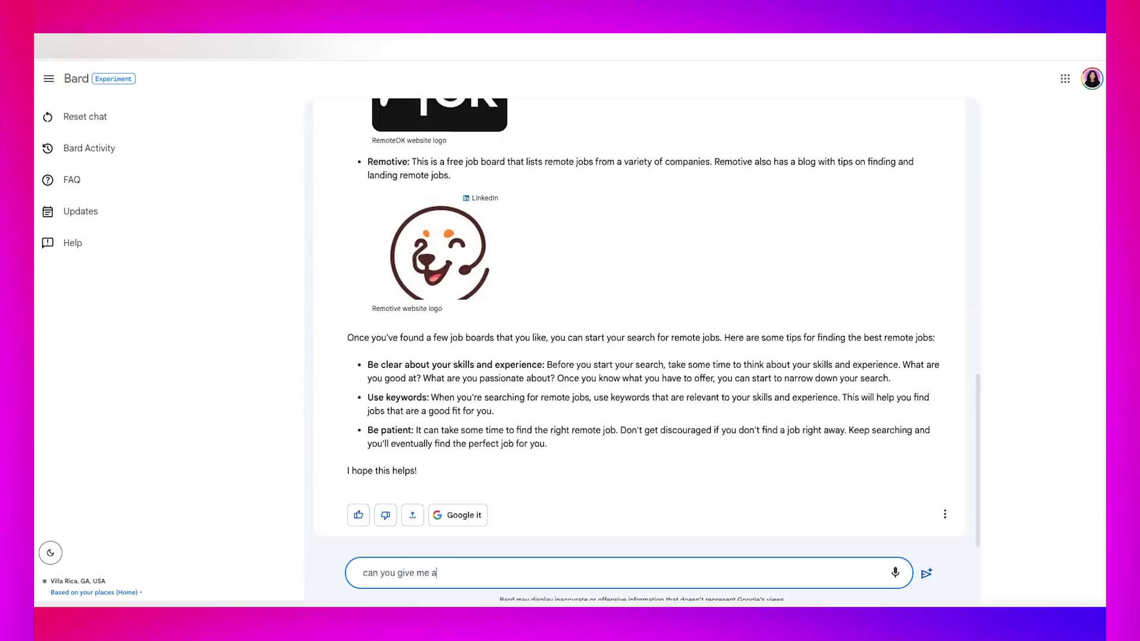
pyautogui.write(' remote billing job that was')
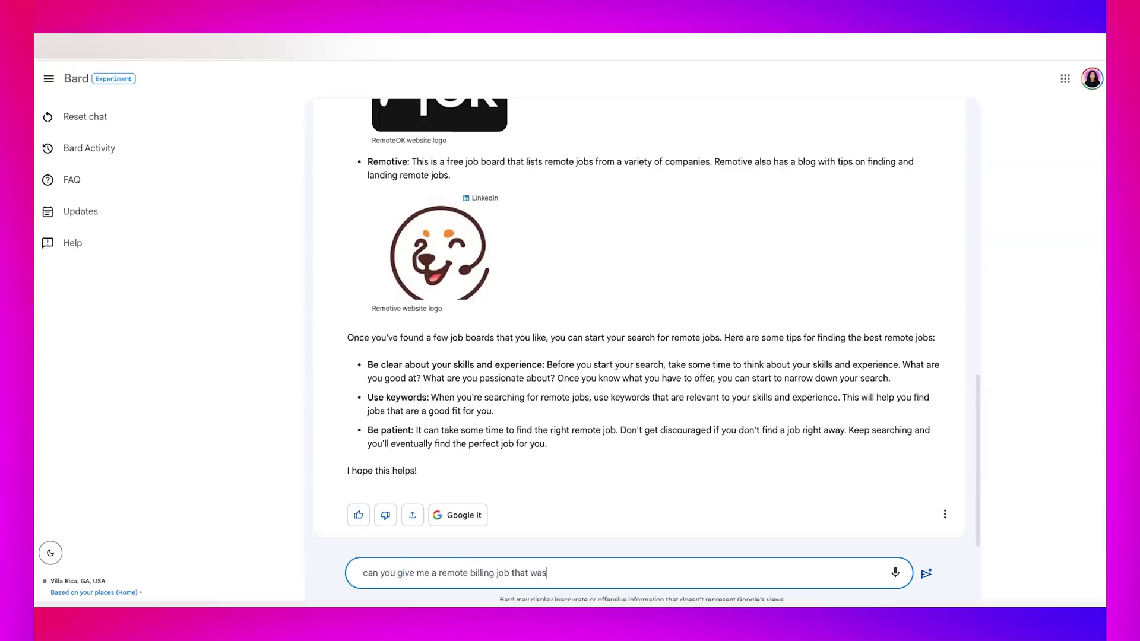
pyautogui.write(' posted today? i want to apply ')
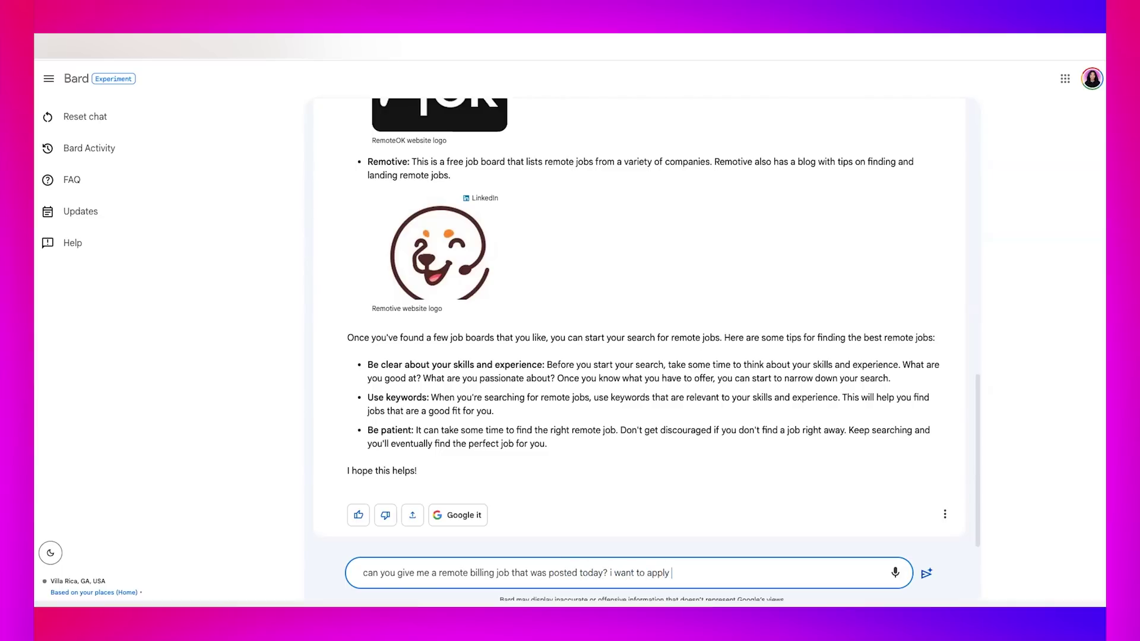
pyautogui.write('to something rm')
pyautogui.write('mote and billing re')
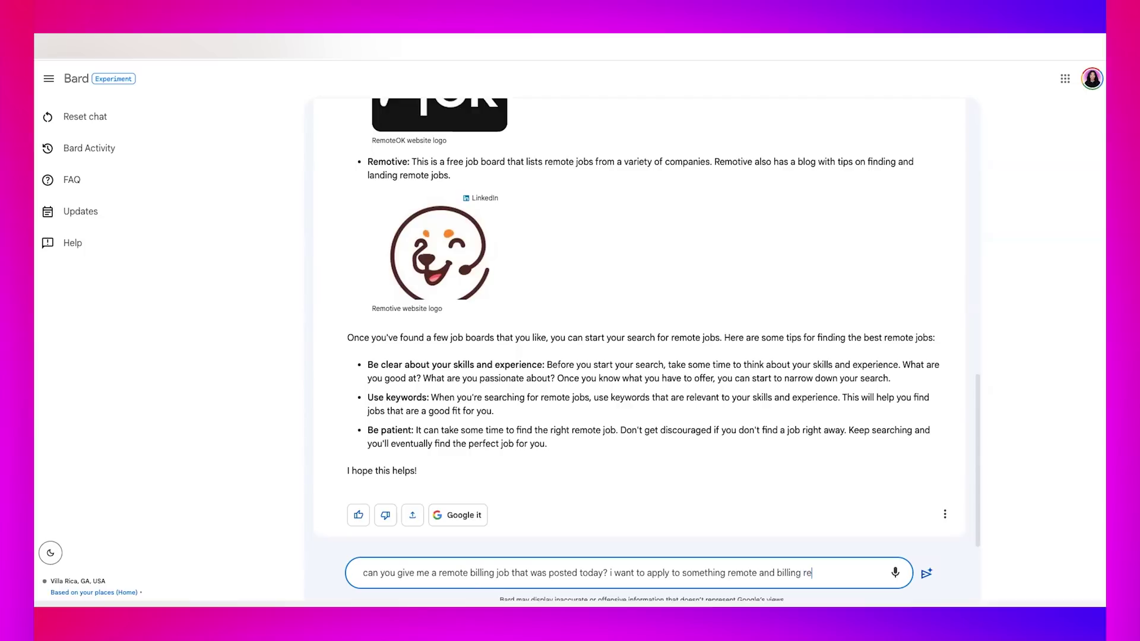
pyautogui.write('lated')
# Step: Submit the request for remote billing jobs posted today and review the Medical Biller at HDIS listing
pyautogui.press('Return')
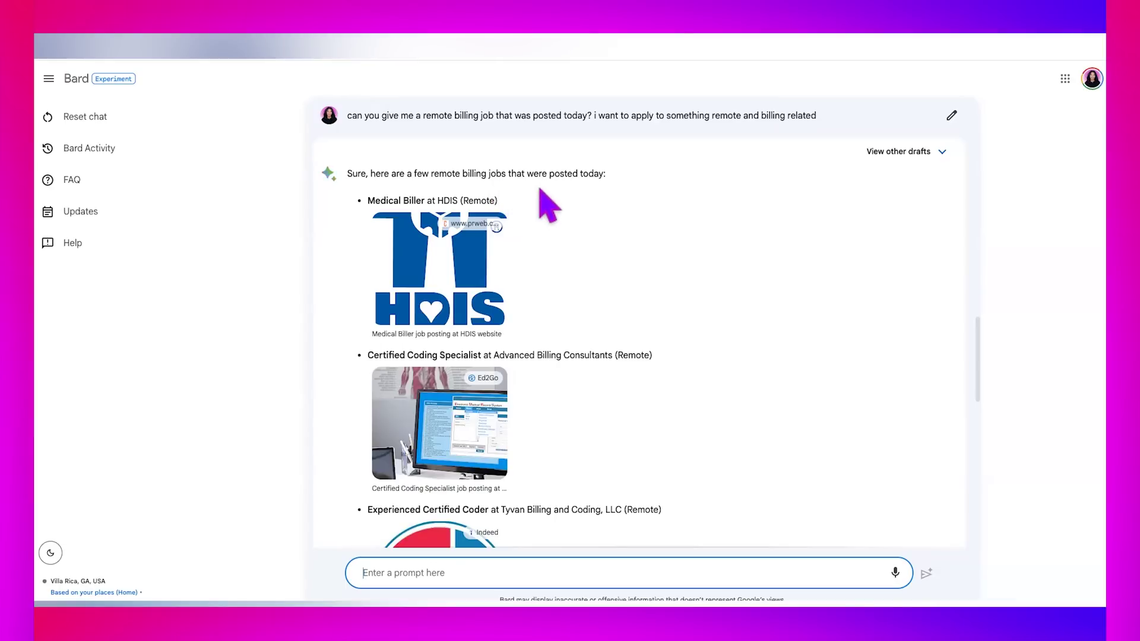
pyautogui.scroll(-6, 555, 262)
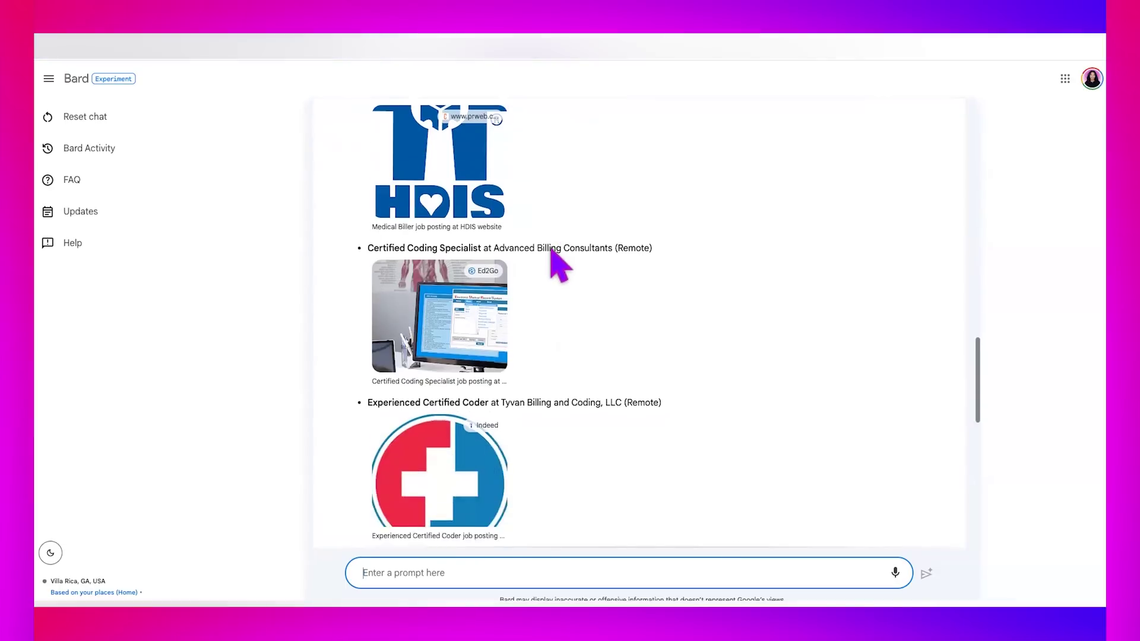
pyautogui.scroll(-2, 555, 262)
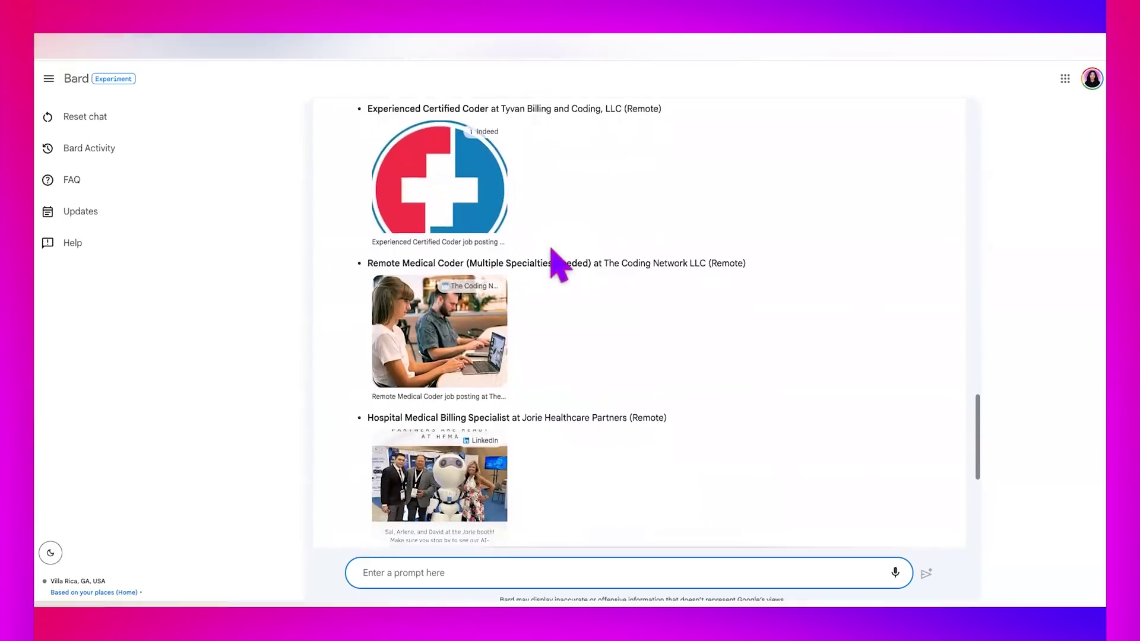
pyautogui.scroll(-3, 555, 262)
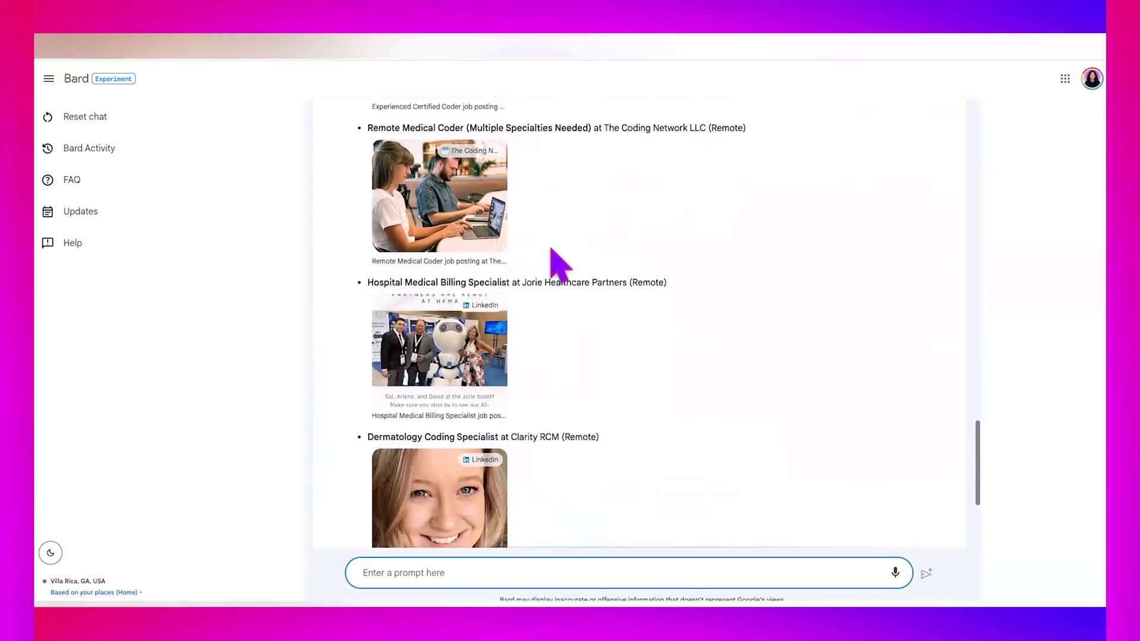
pyautogui.scroll(-2, 558, 264)
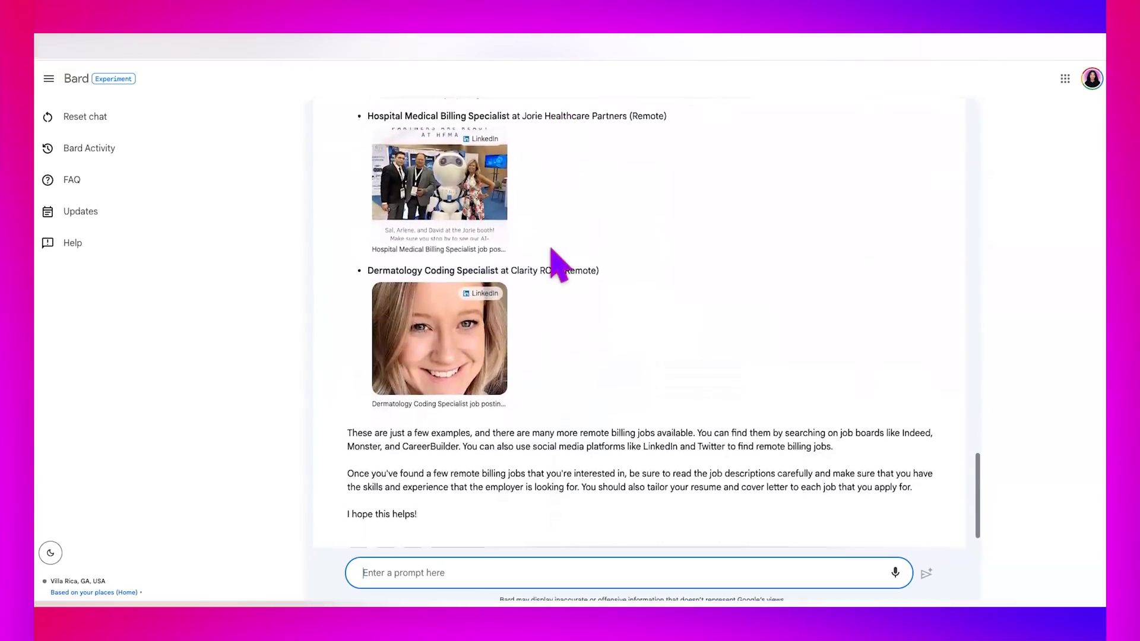
pyautogui.scroll(8, 558, 264)
pyautogui.scroll(4, 552, 249)
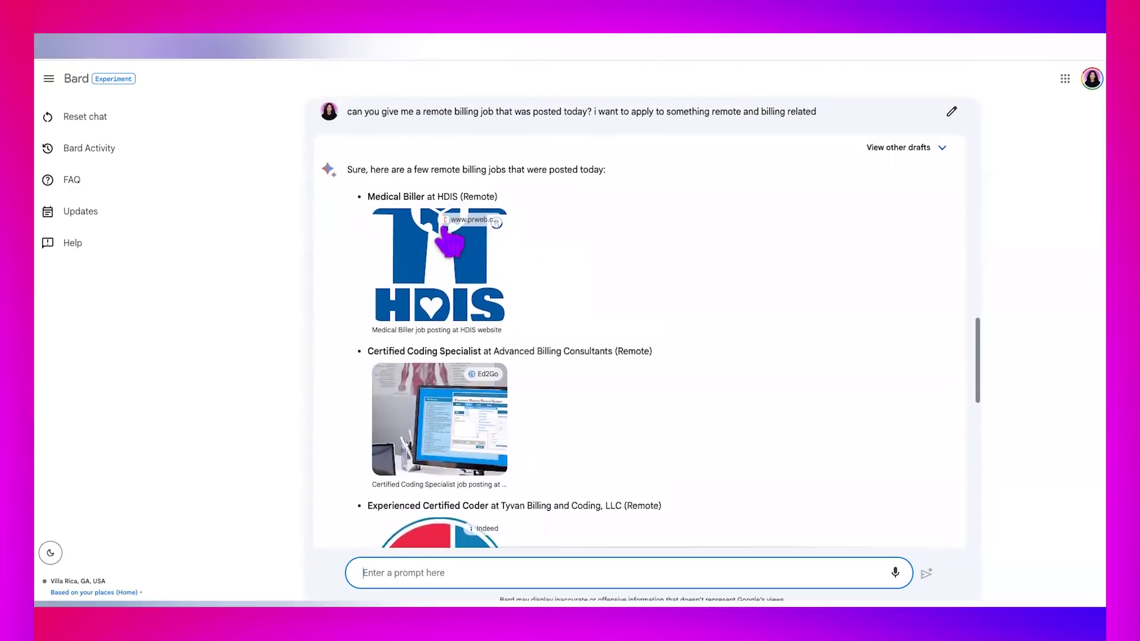
# Step: Open the PRWeb HDIS hiring release from Bard's reply and follow its hdis.com/careers link
pyautogui.click(441, 235)
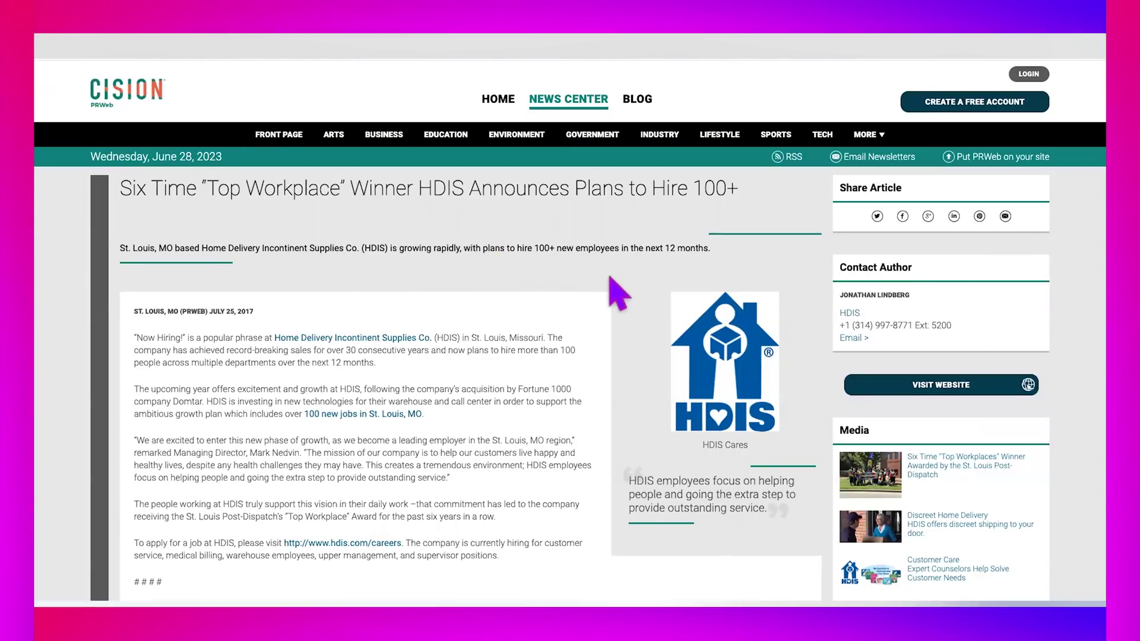
pyautogui.scroll(-1, 617, 291)
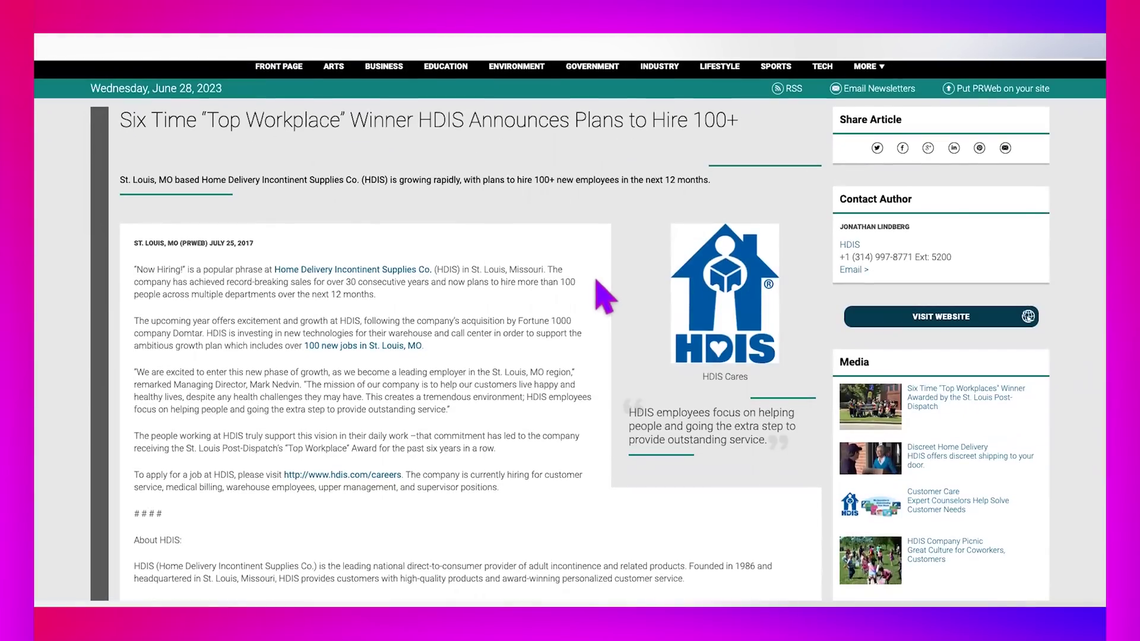
pyautogui.click(337, 476)
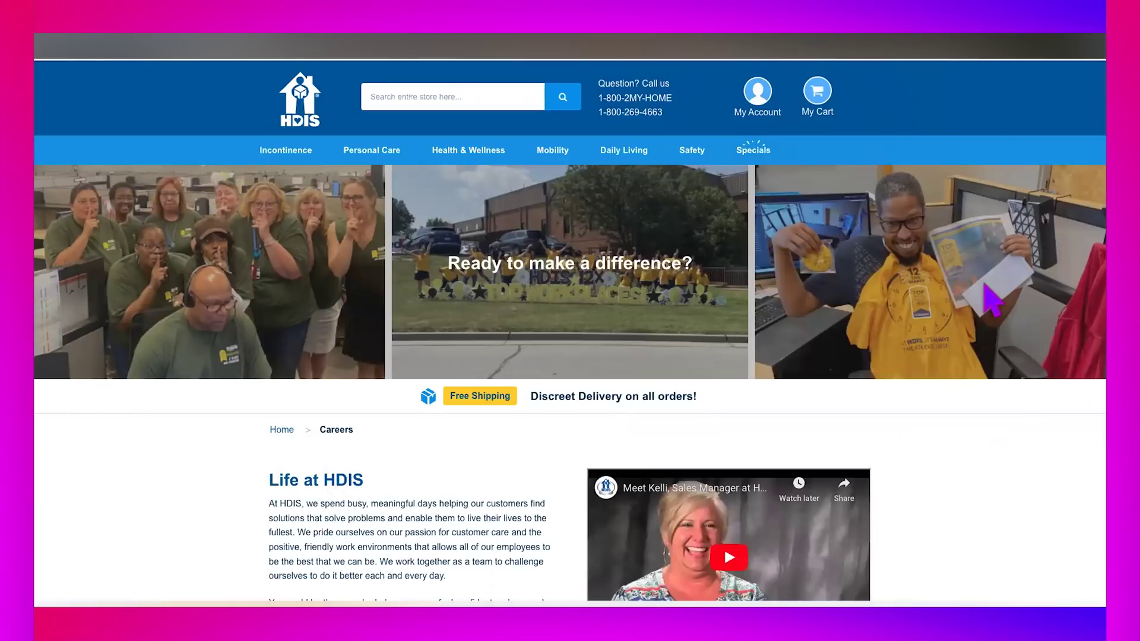
pyautogui.scroll(-1, 387, 469)
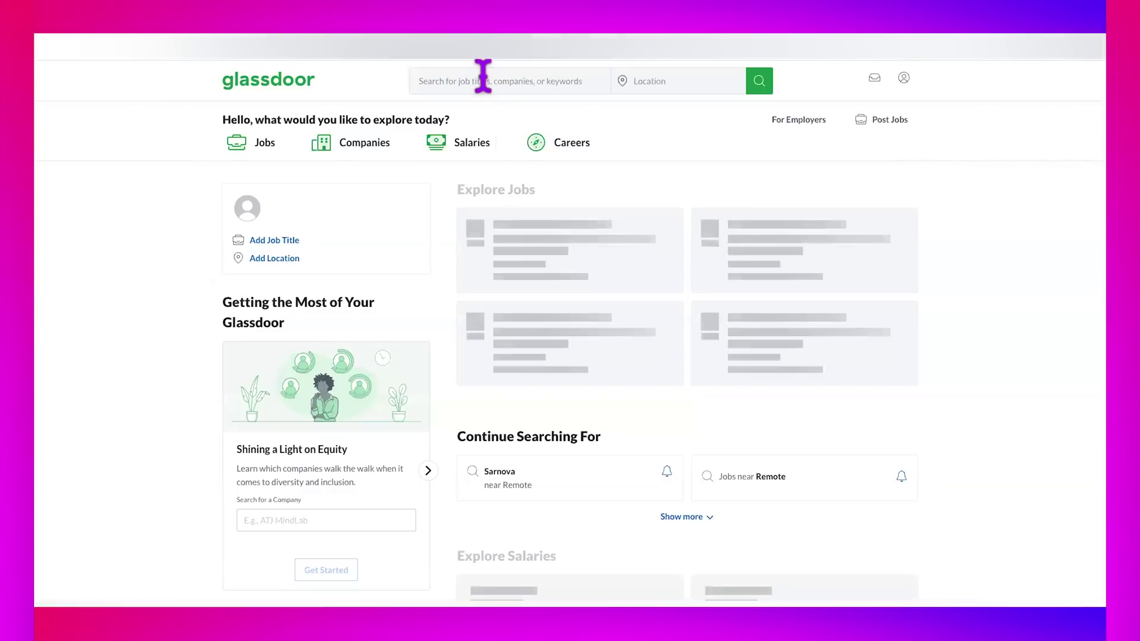
# Step: Search Glassdoor for HDIS and expand the company's full overview description
pyautogui.click(483, 76)
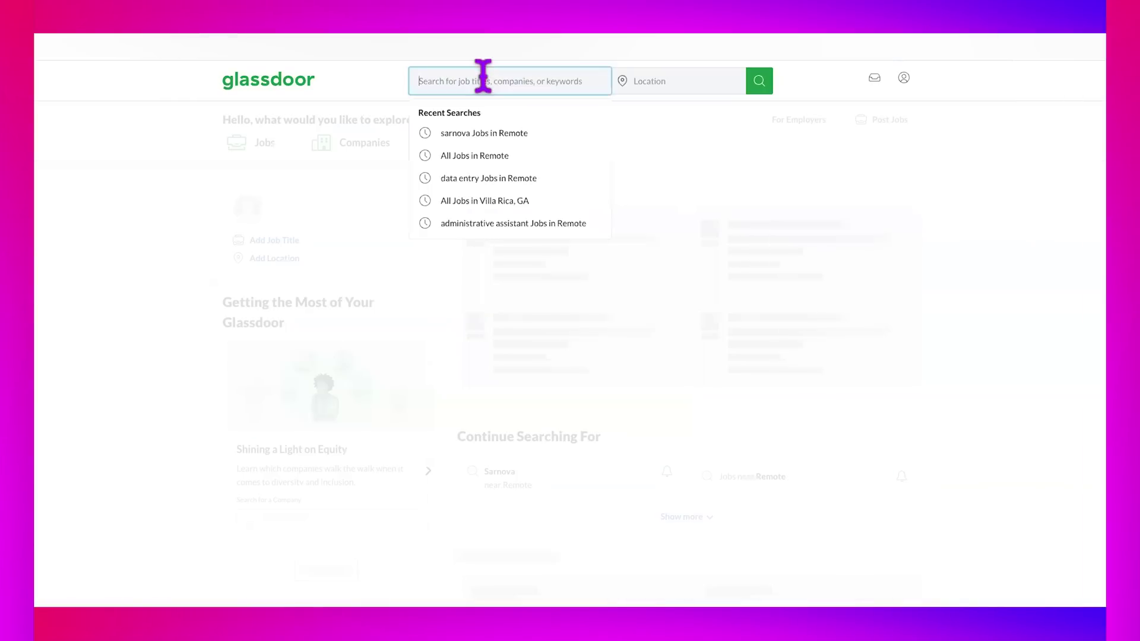
pyautogui.write('HDIS')
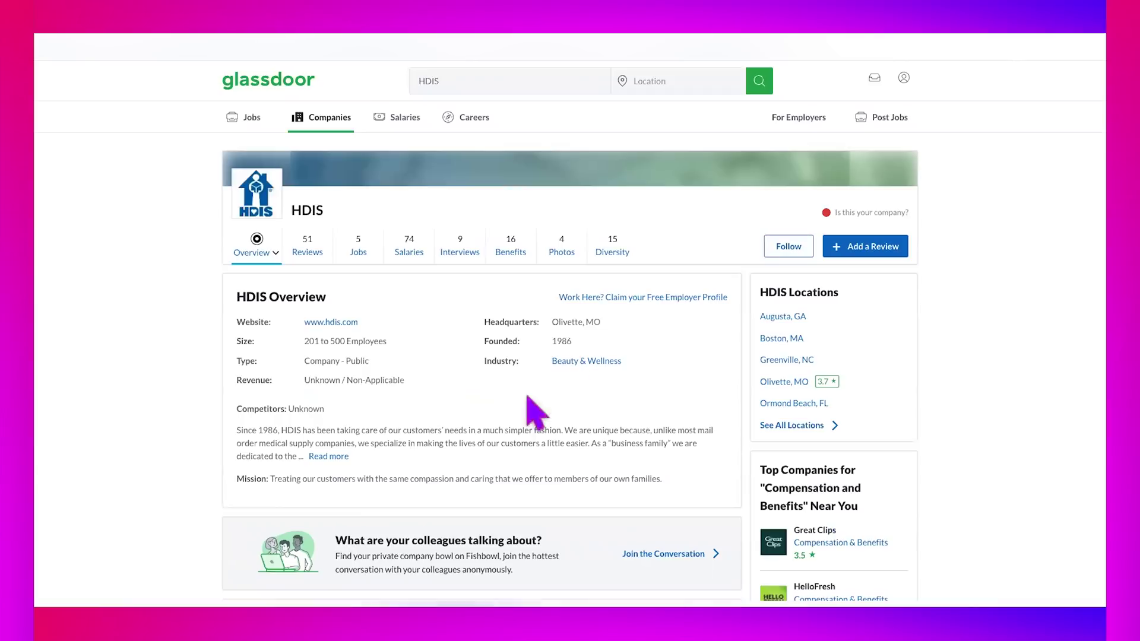
pyautogui.click(329, 456)
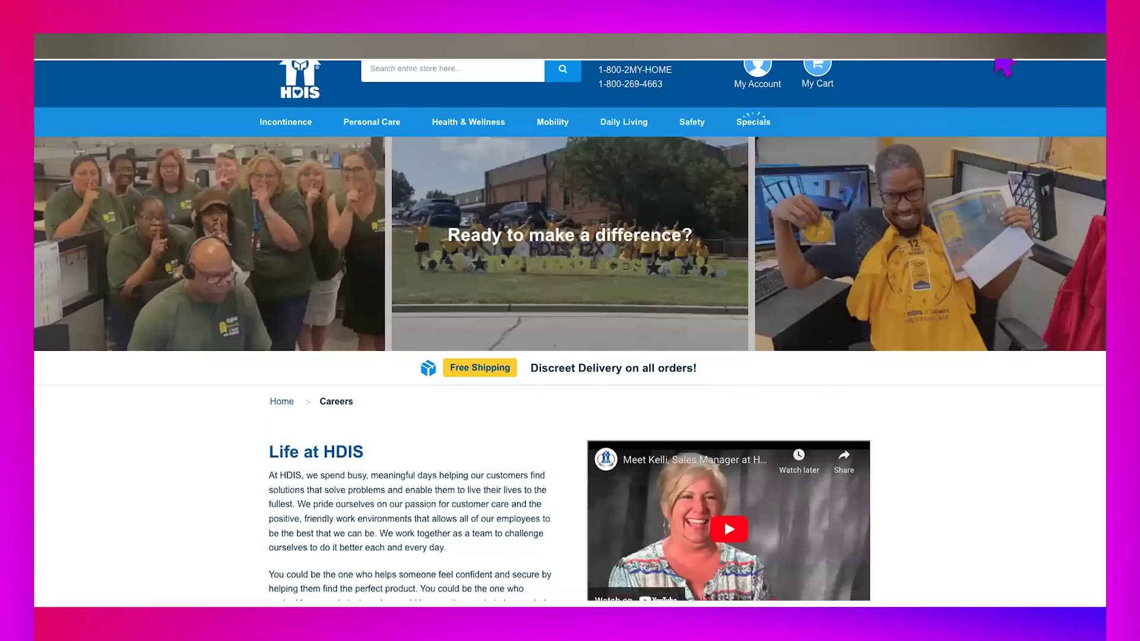
# Step: Open the WFH Medical Biller job posting from the HDIS careers page
pyautogui.scroll(-1, 424, 380)
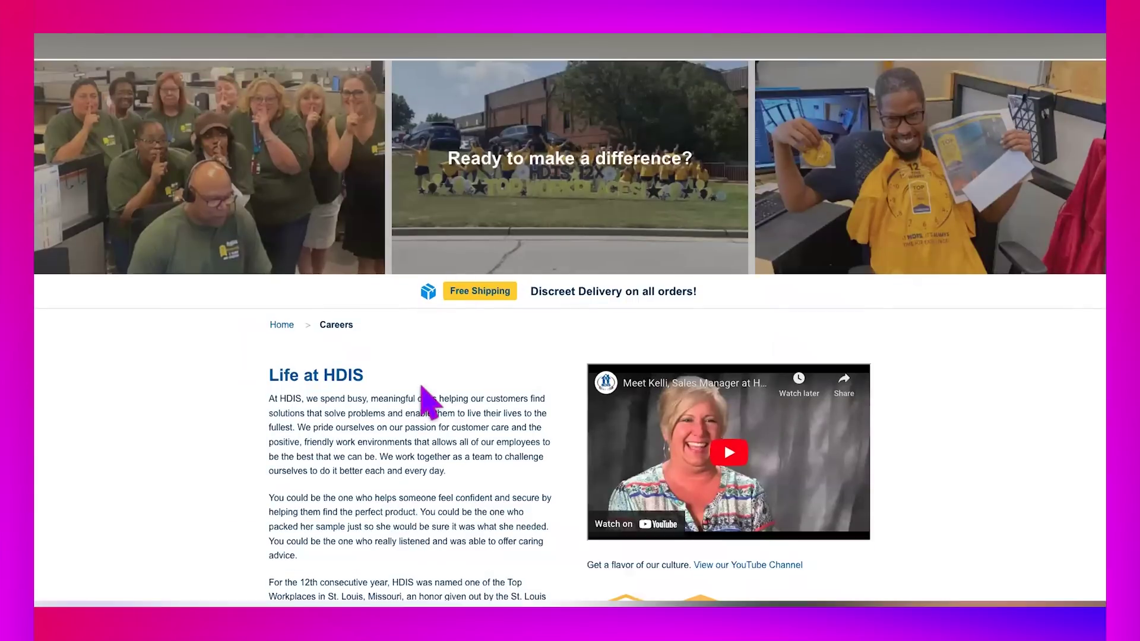
pyautogui.scroll(-3, 428, 400)
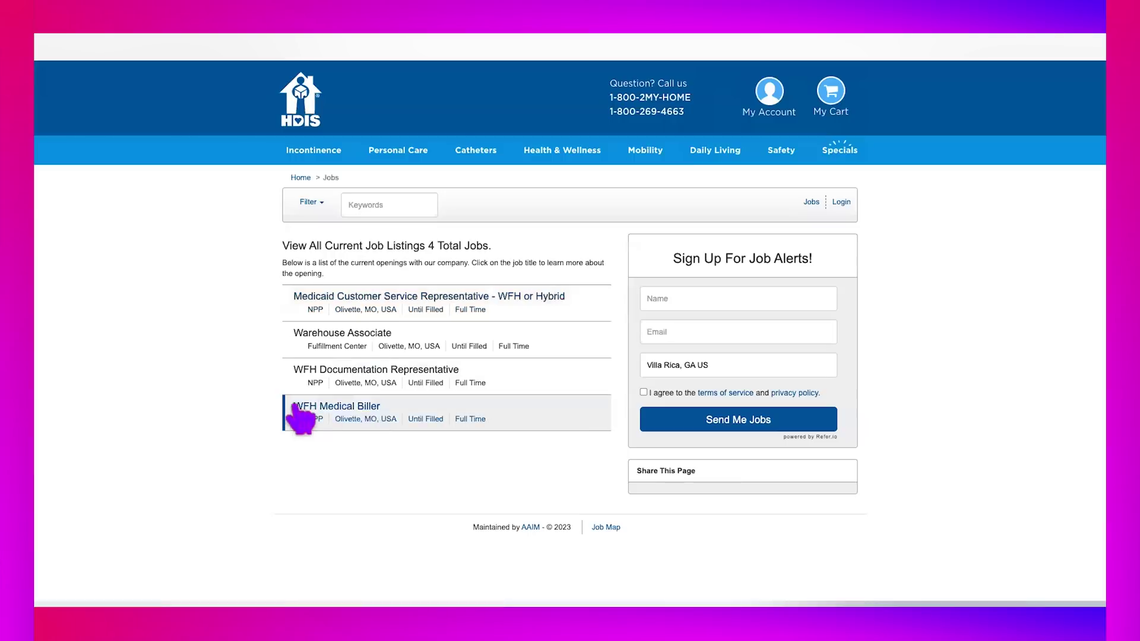
pyautogui.click(362, 407)
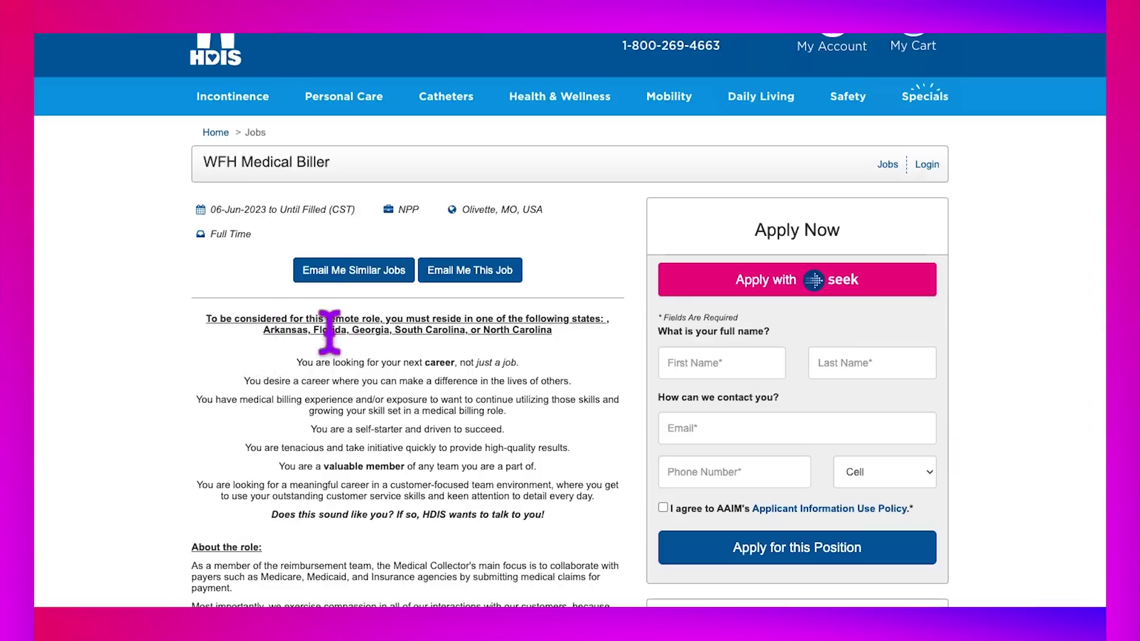
# Step: Check that Georgia is in the posting's eligible states line and read the rest of the posting
pyautogui.moveTo(353, 330); pyautogui.dragTo(392, 330)
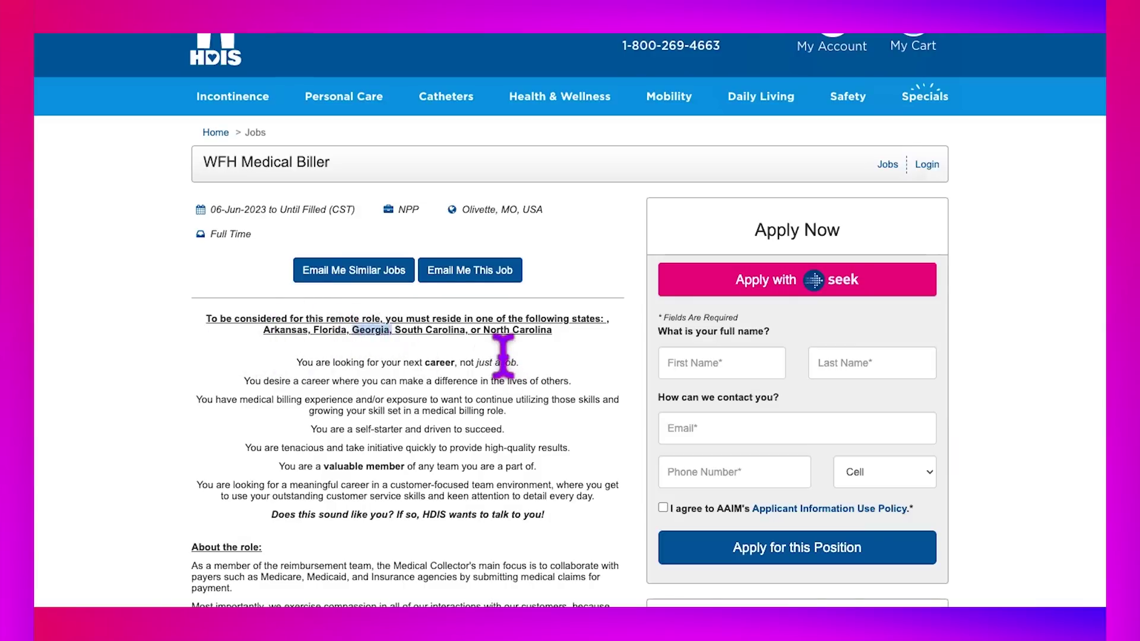
pyautogui.click(148, 369)
pyautogui.scroll(-3, 153, 368)
pyautogui.scroll(-7, 153, 368)
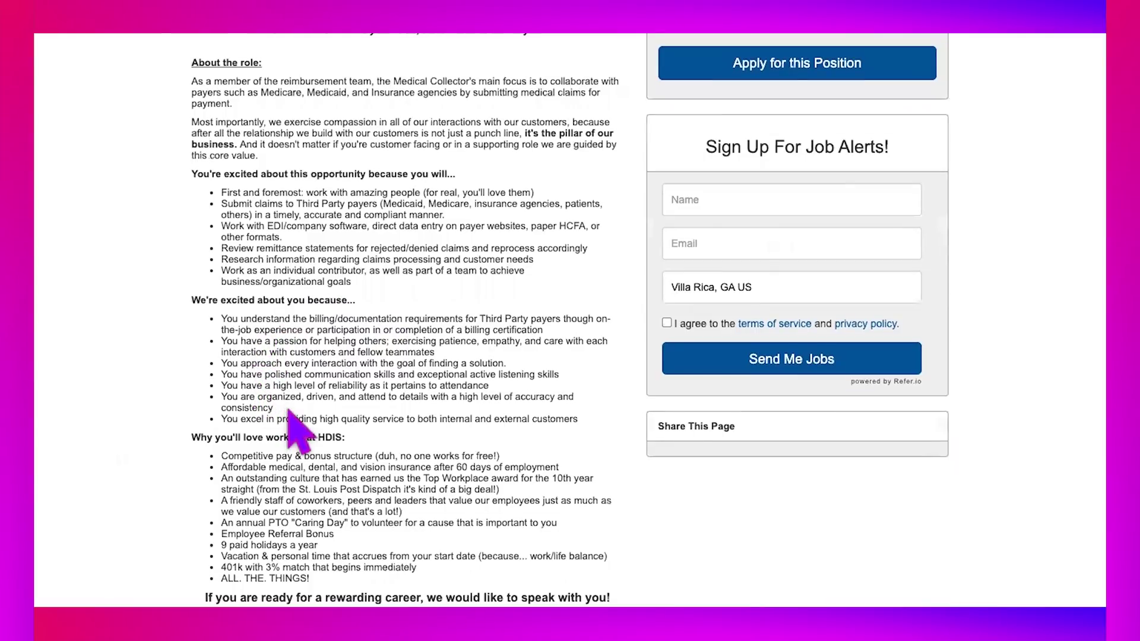
pyautogui.scroll(4, 289, 419)
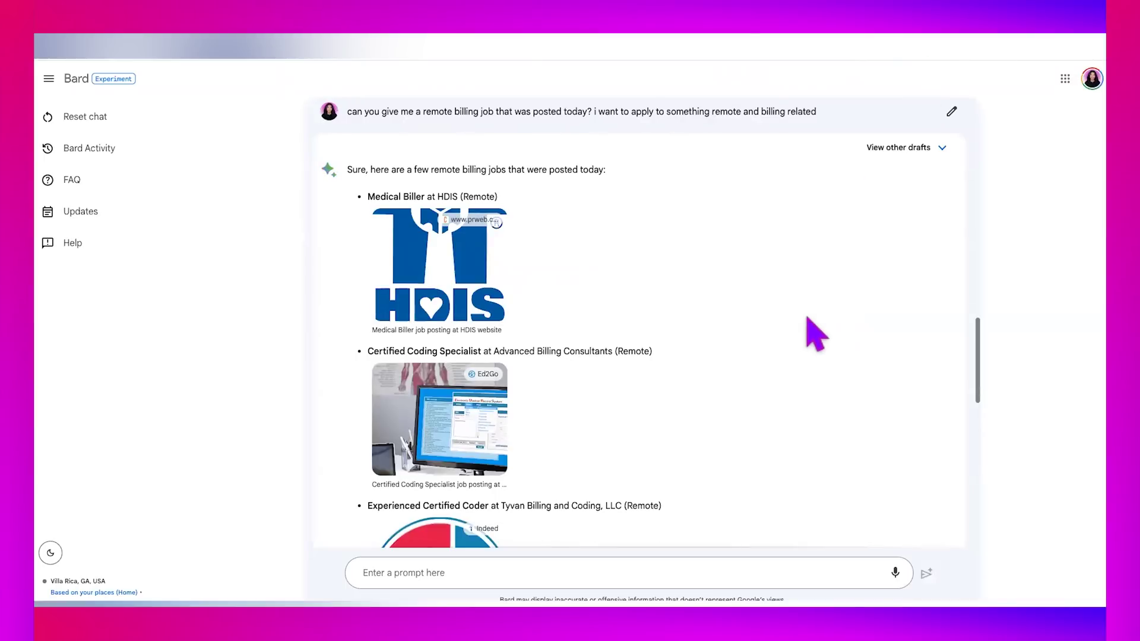
# Step: Ask Bard to write a resume for the first job it shared, Medical Biller at HDIS
pyautogui.scroll(-3, 653, 344)
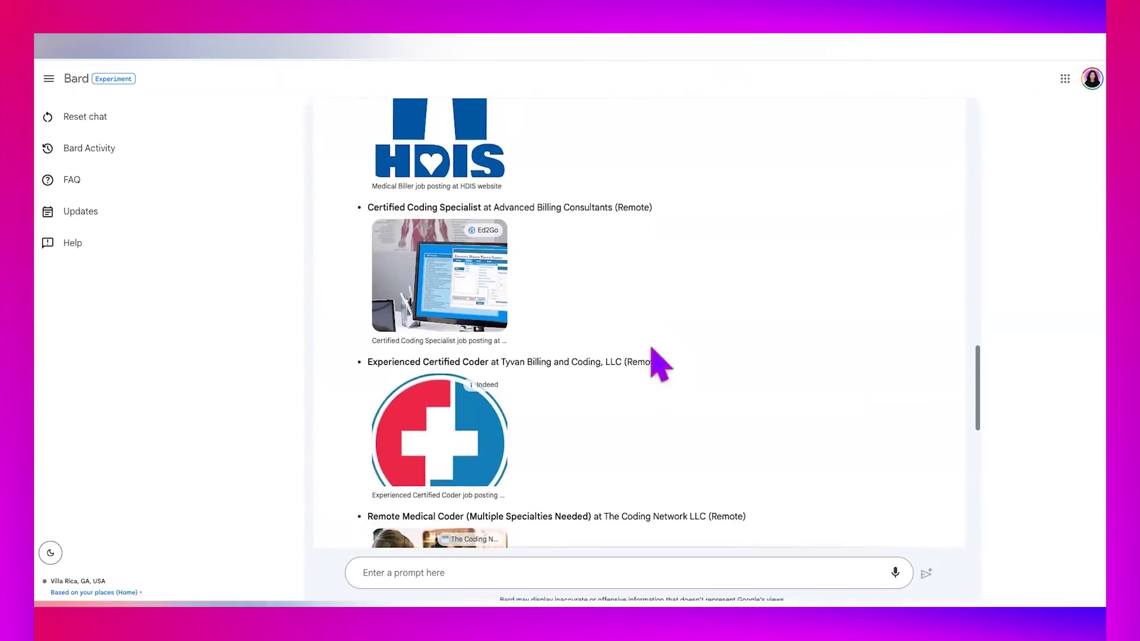
pyautogui.scroll(-4, 660, 364)
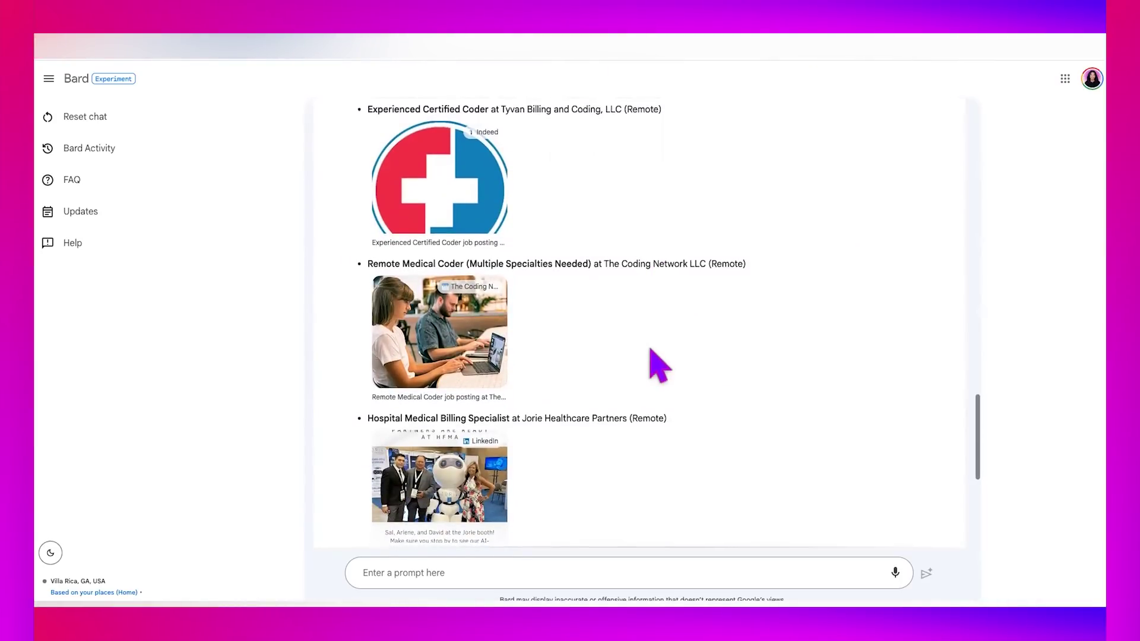
pyautogui.scroll(-6, 653, 352)
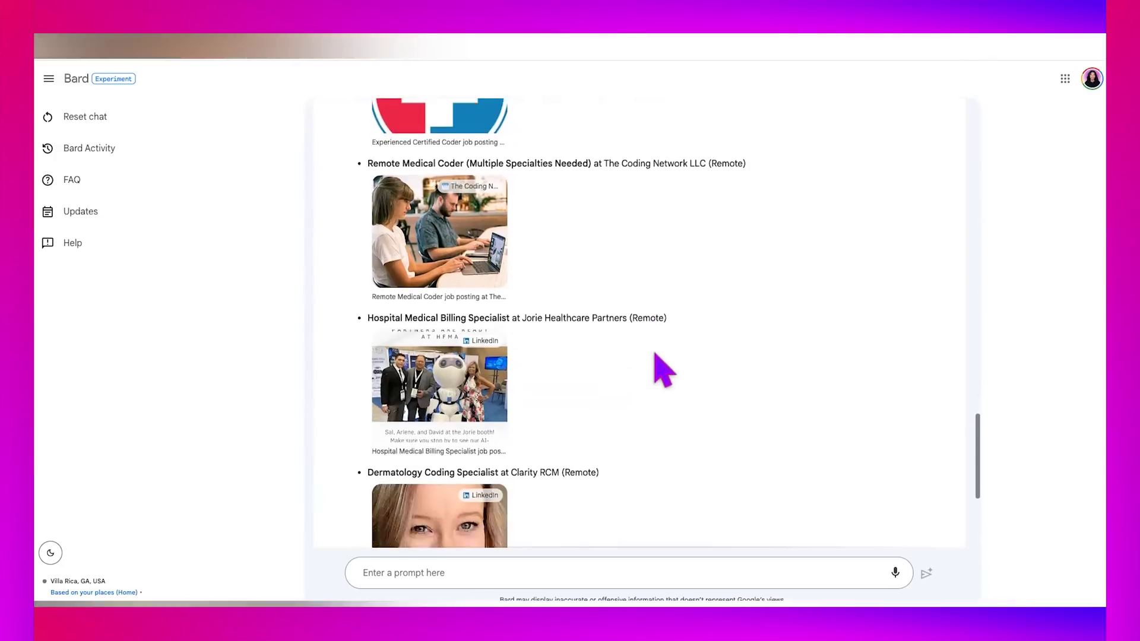
pyautogui.click(571, 573)
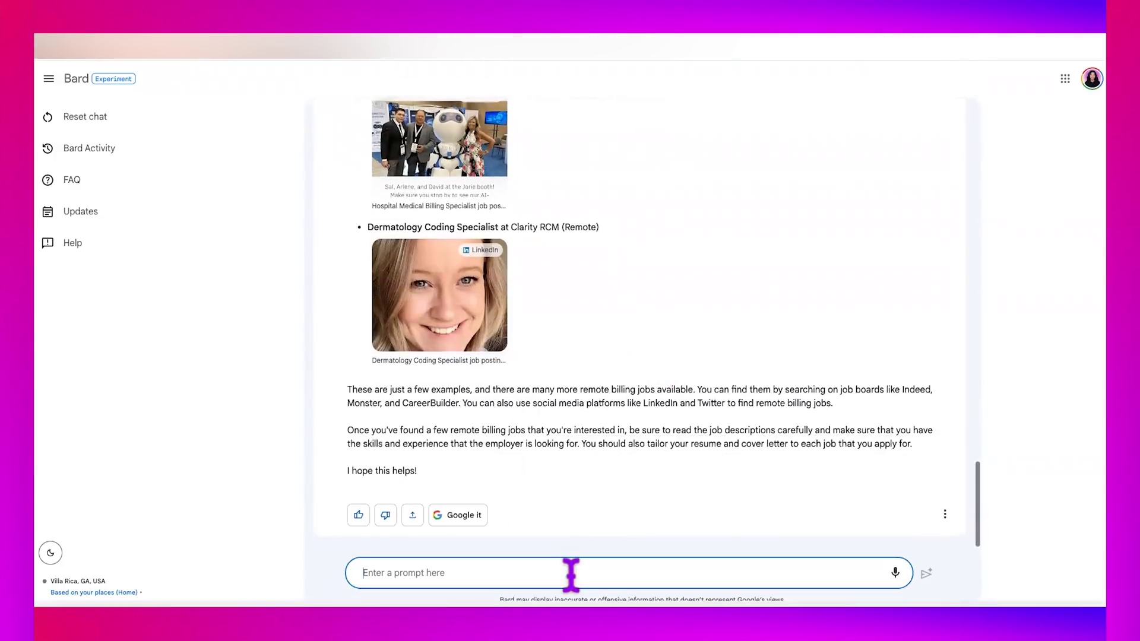
pyautogui.write('can')
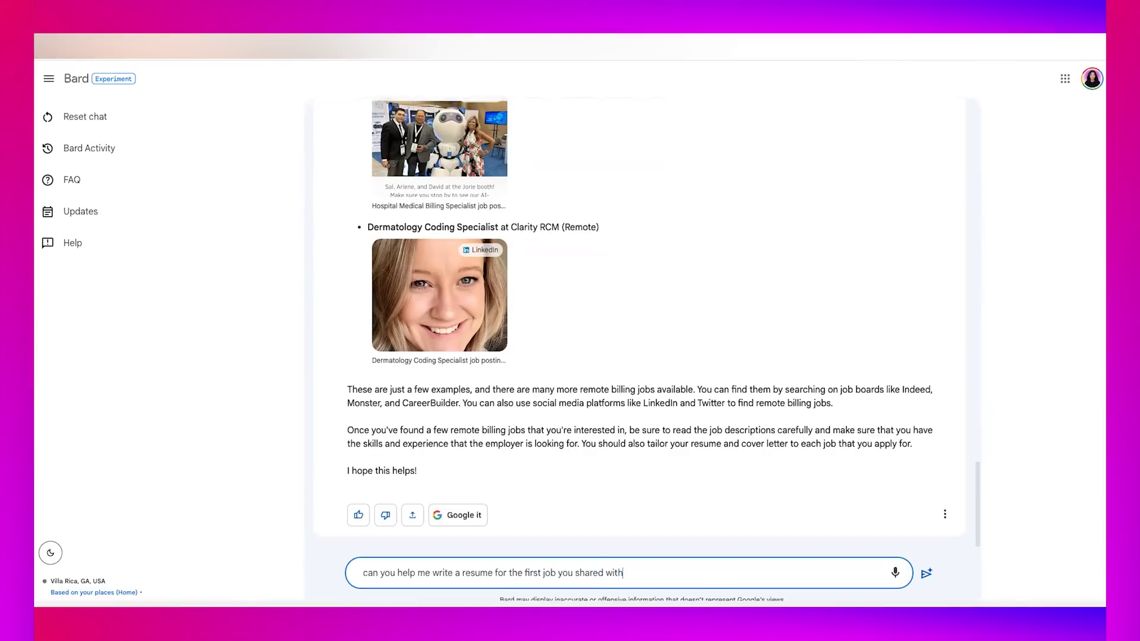
pyautogui.press('Return')
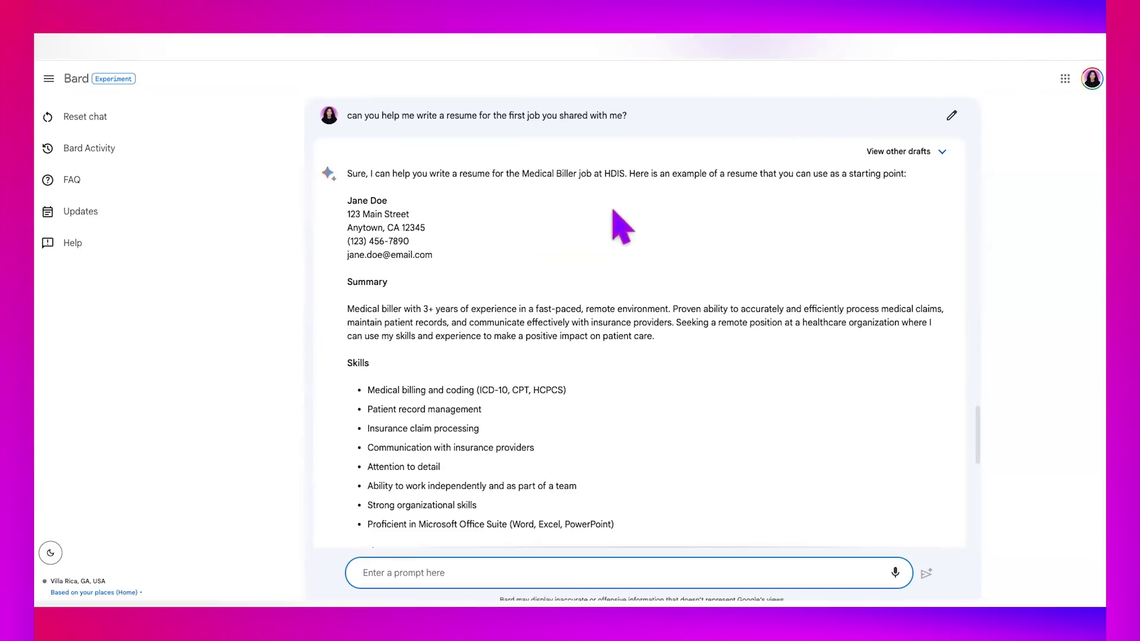
pyautogui.scroll(-2, 586, 267)
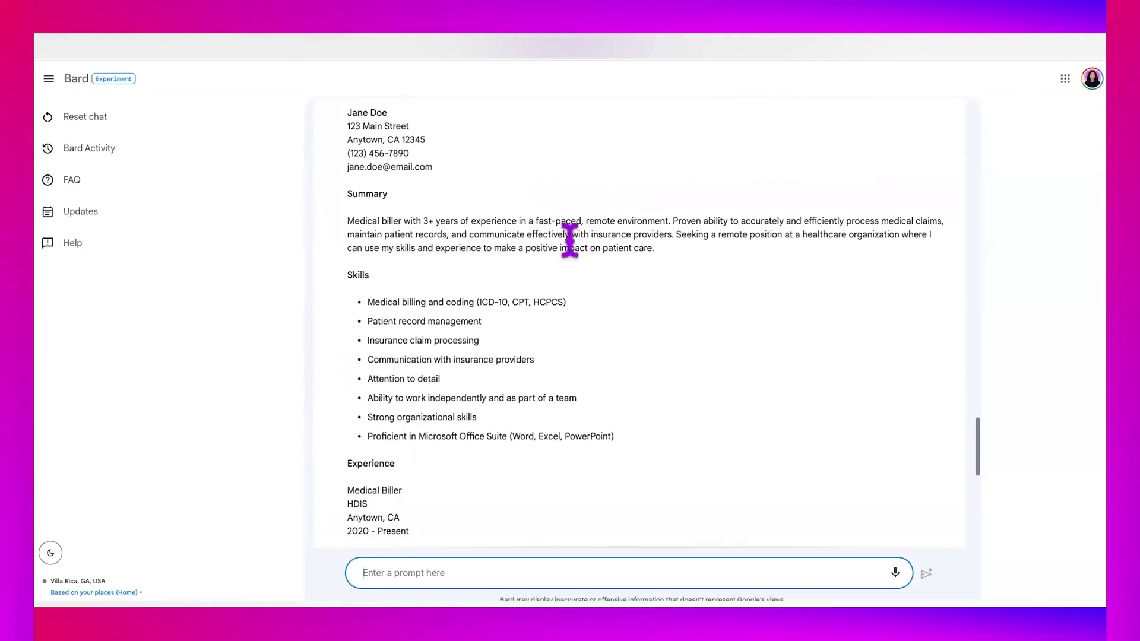
pyautogui.scroll(-2, 567, 238)
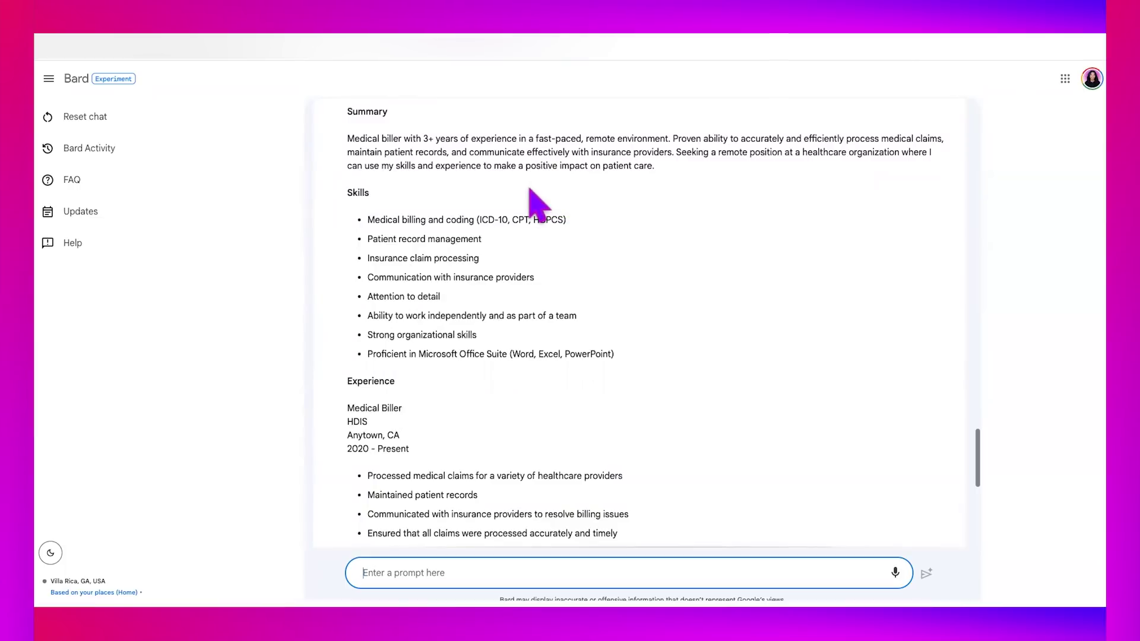
pyautogui.scroll(-5, 561, 297)
pyautogui.scroll(-4, 554, 292)
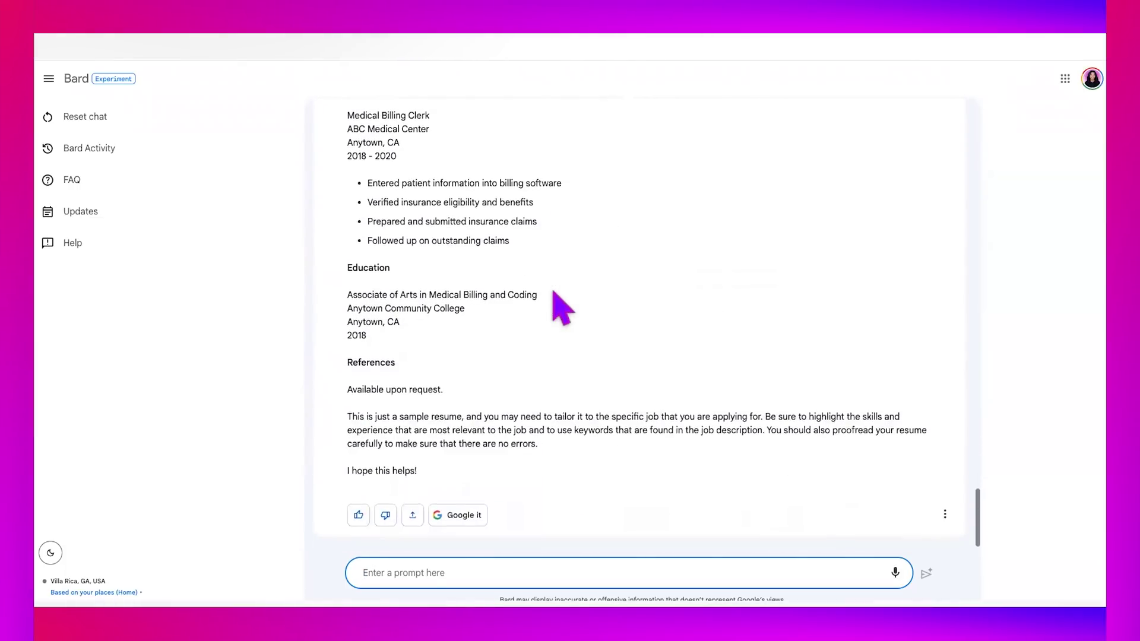
pyautogui.scroll(8, 554, 292)
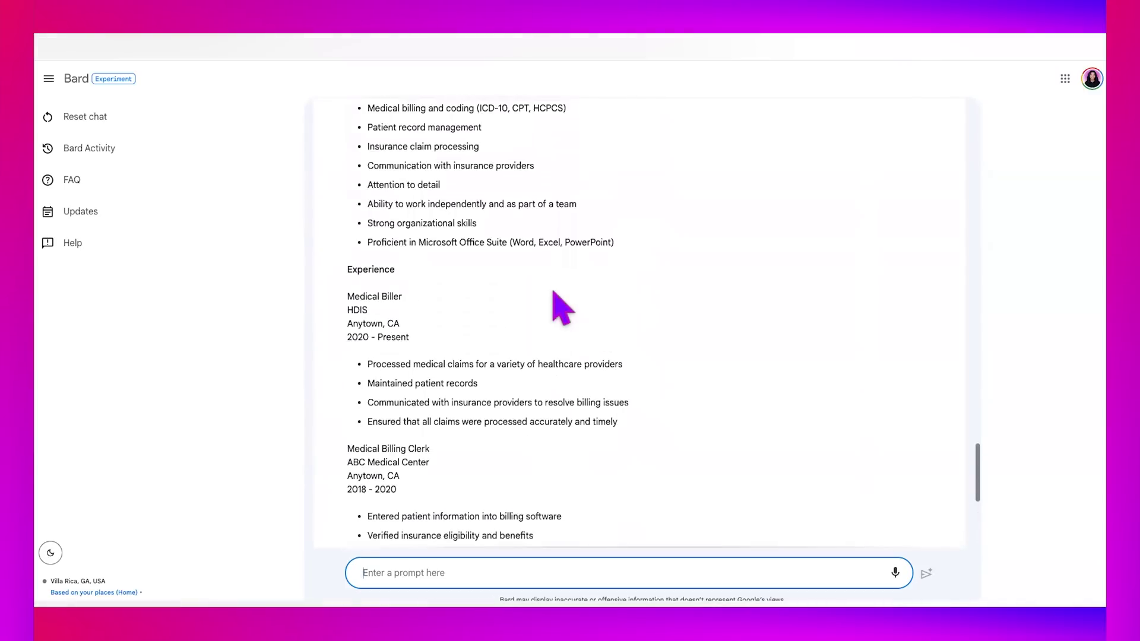
pyautogui.scroll(1, 561, 306)
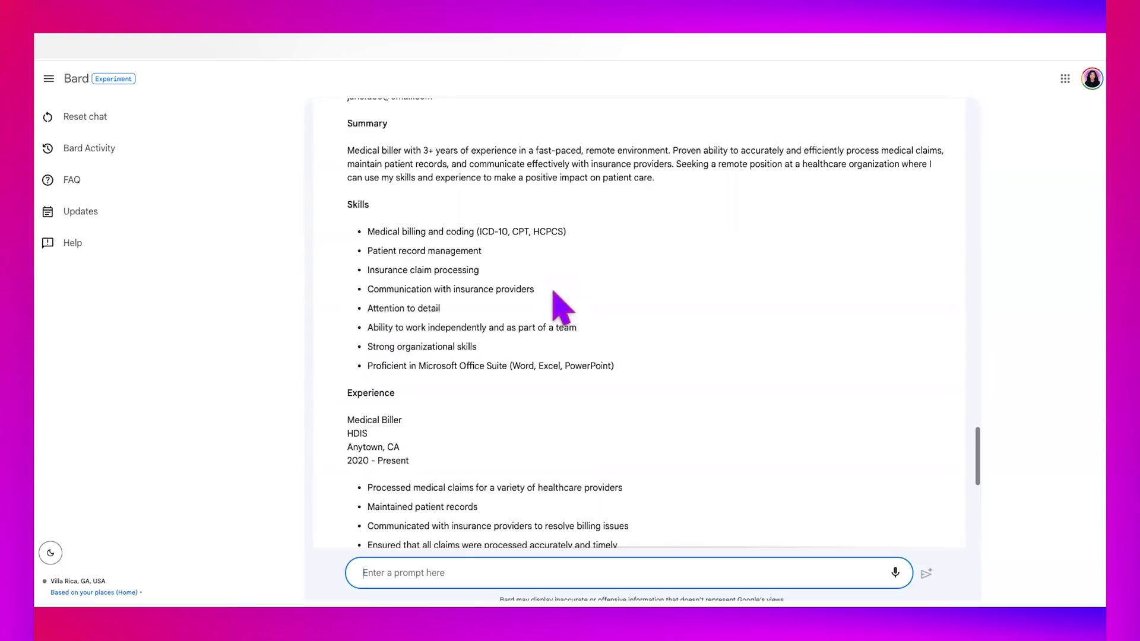
pyautogui.scroll(-5, 561, 306)
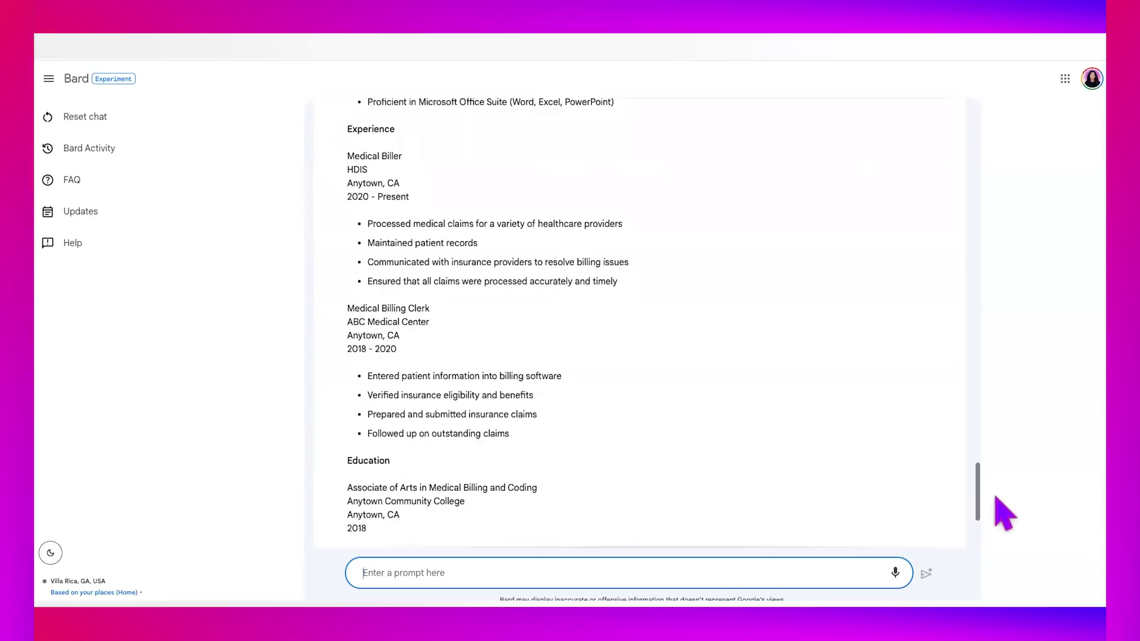
# Step: Ask Bard which keywords from the job lead should go on the resume
pyautogui.write('what k')
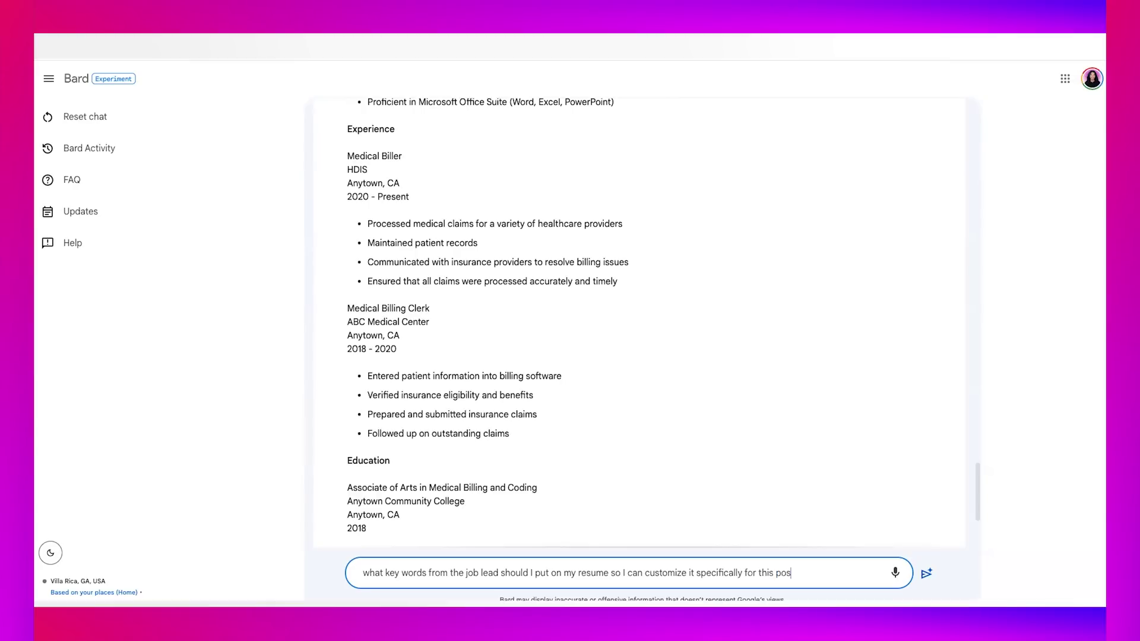
pyautogui.write('?')
pyautogui.press('Return')
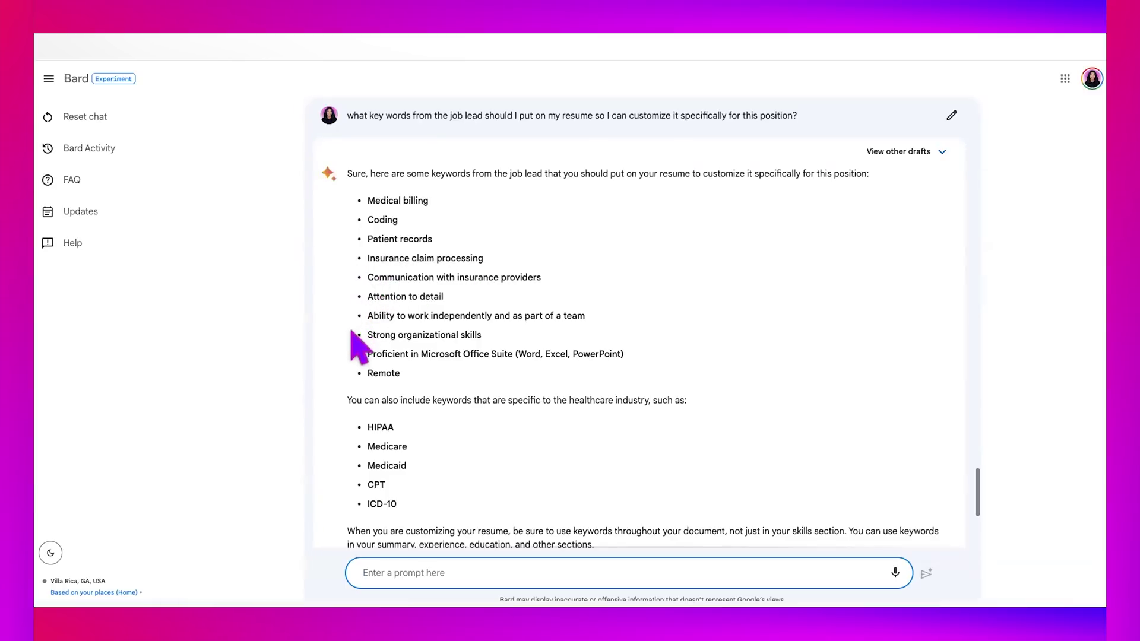
pyautogui.scroll(-1, 352, 323)
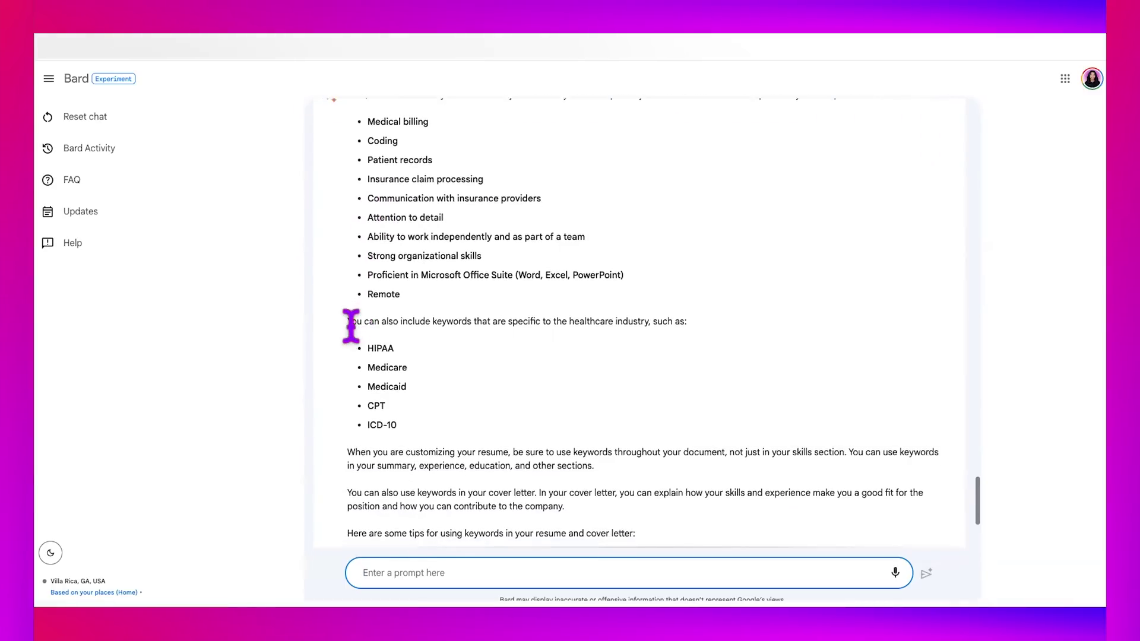
pyautogui.scroll(-1, 351, 326)
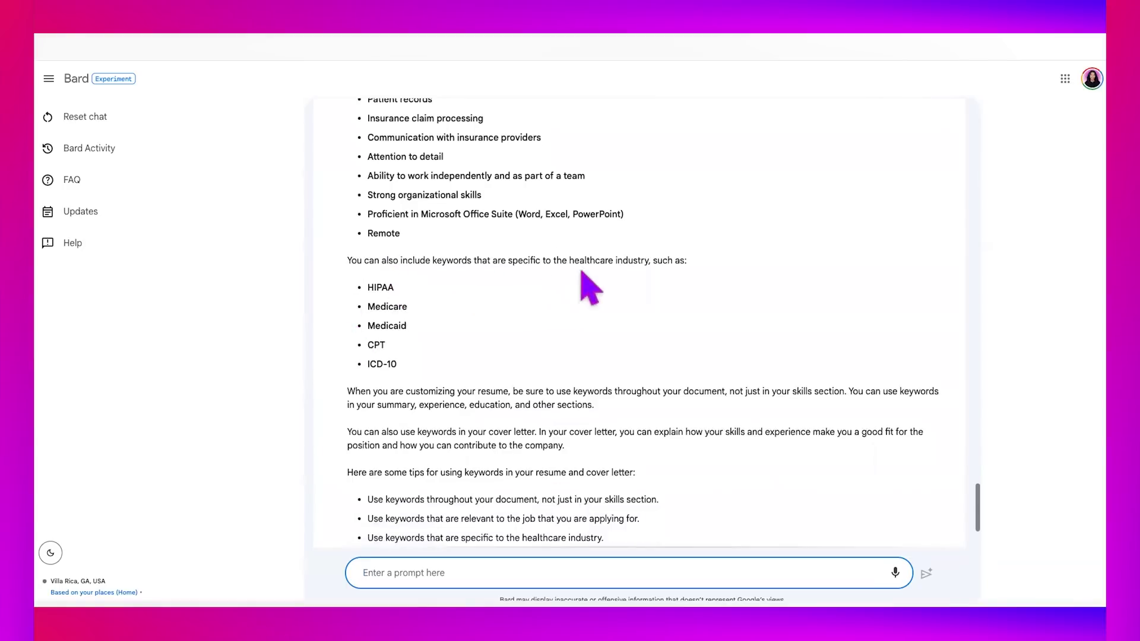
pyautogui.scroll(-2, 401, 361)
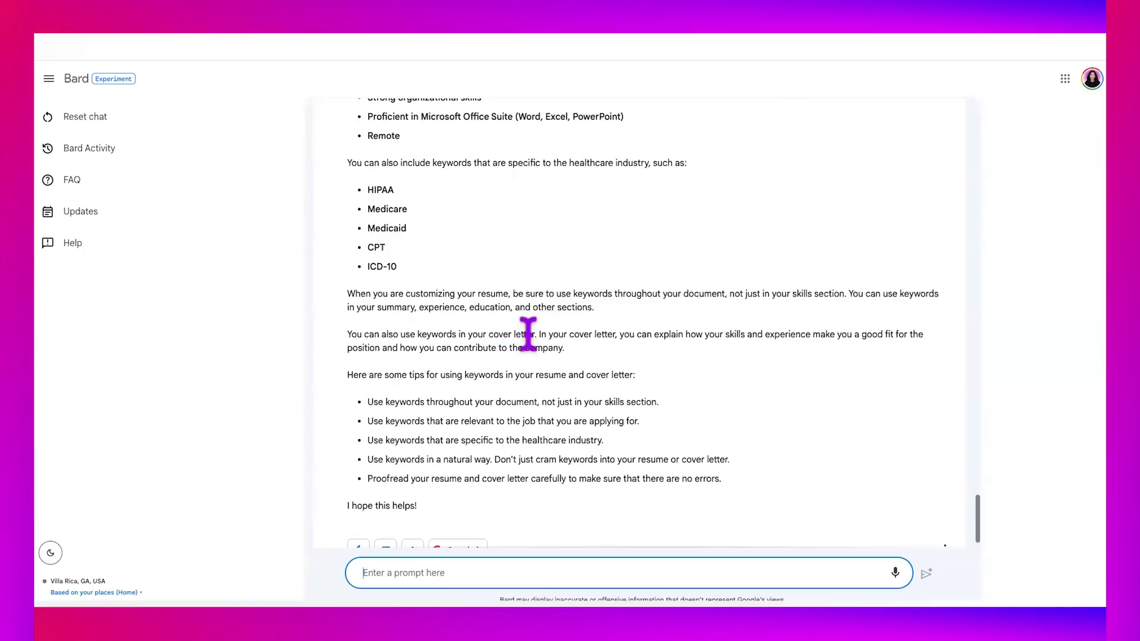
pyautogui.scroll(-1, 527, 334)
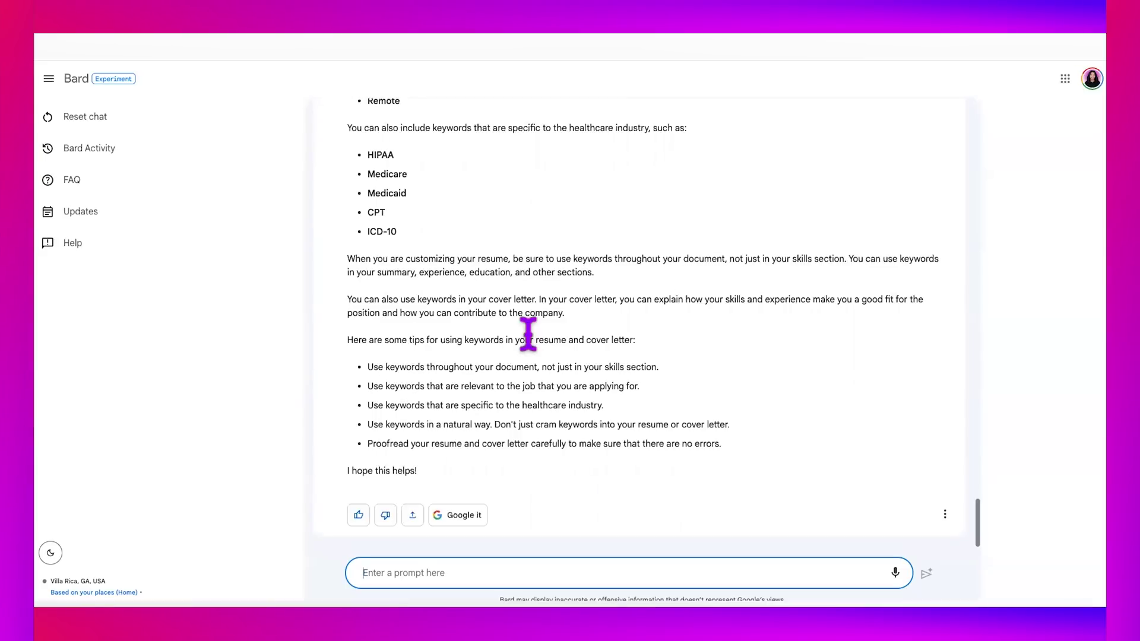
pyautogui.scroll(4, 528, 335)
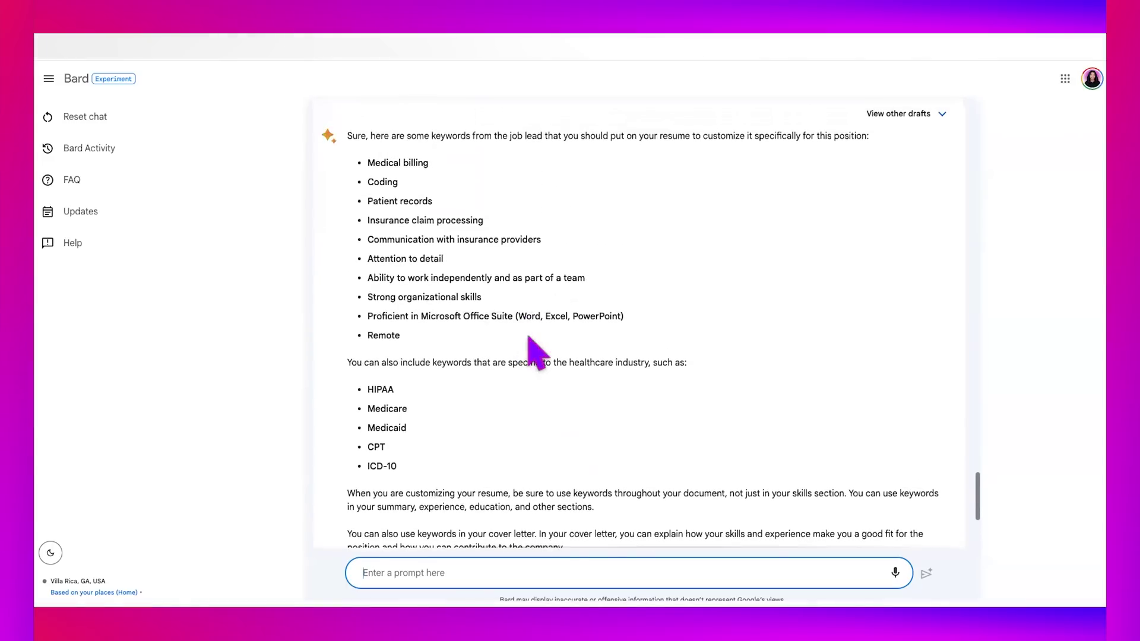
pyautogui.click(1020, 58)
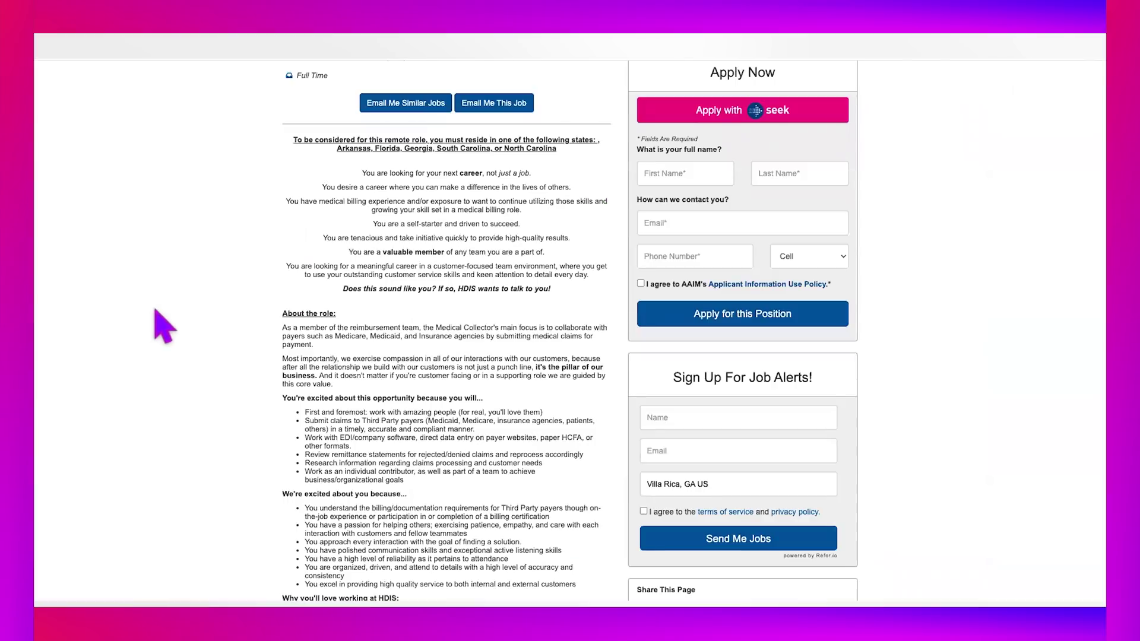
pyautogui.hotkey('ctrl', 'f')
pyautogui.press('BackSpace')
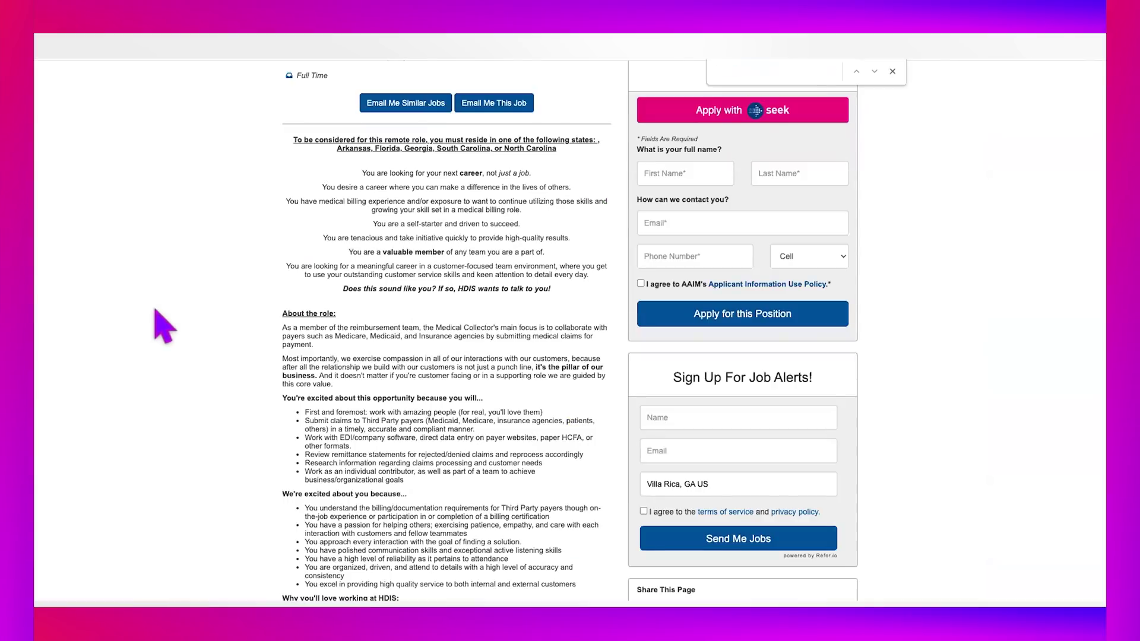
pyautogui.click(935, 59)
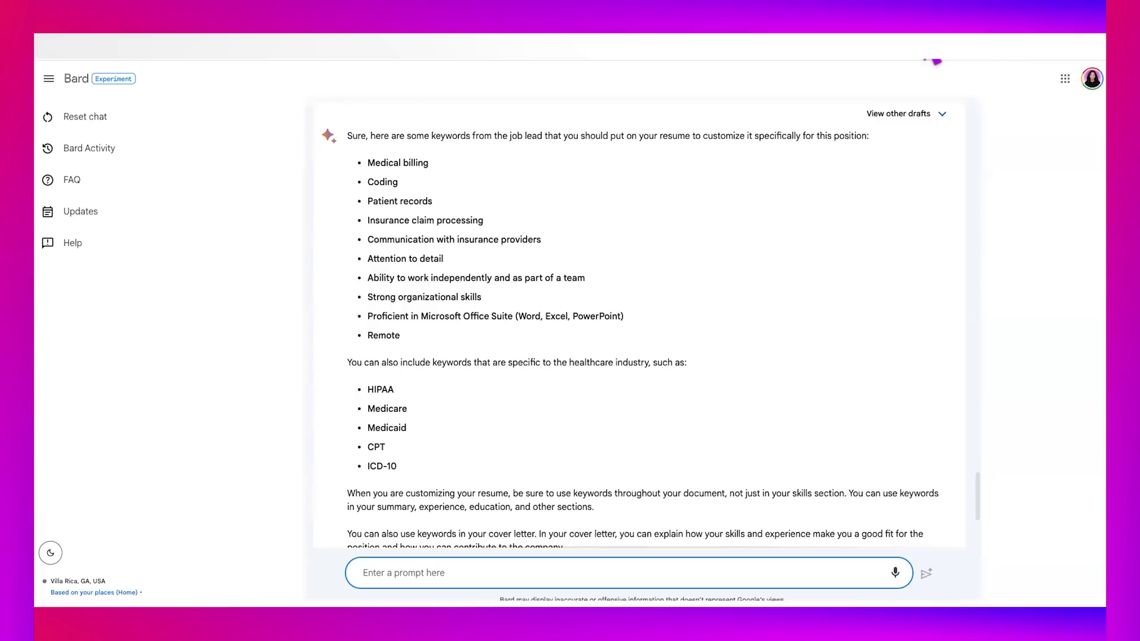
pyautogui.click(1020, 58)
pyautogui.write('me')
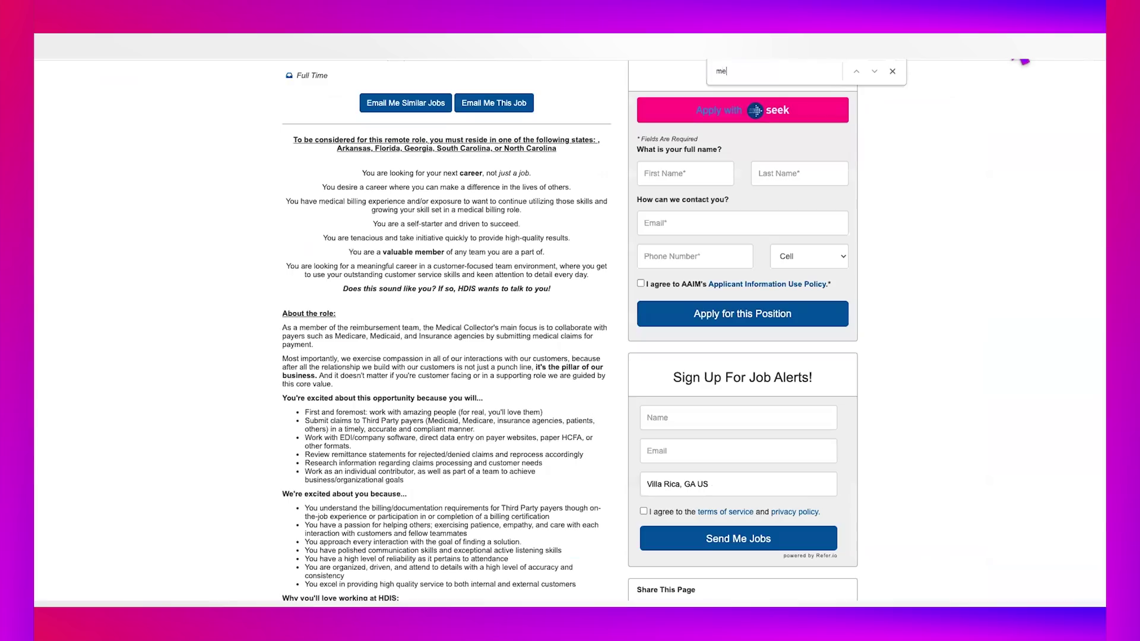
pyautogui.write('dical billing')
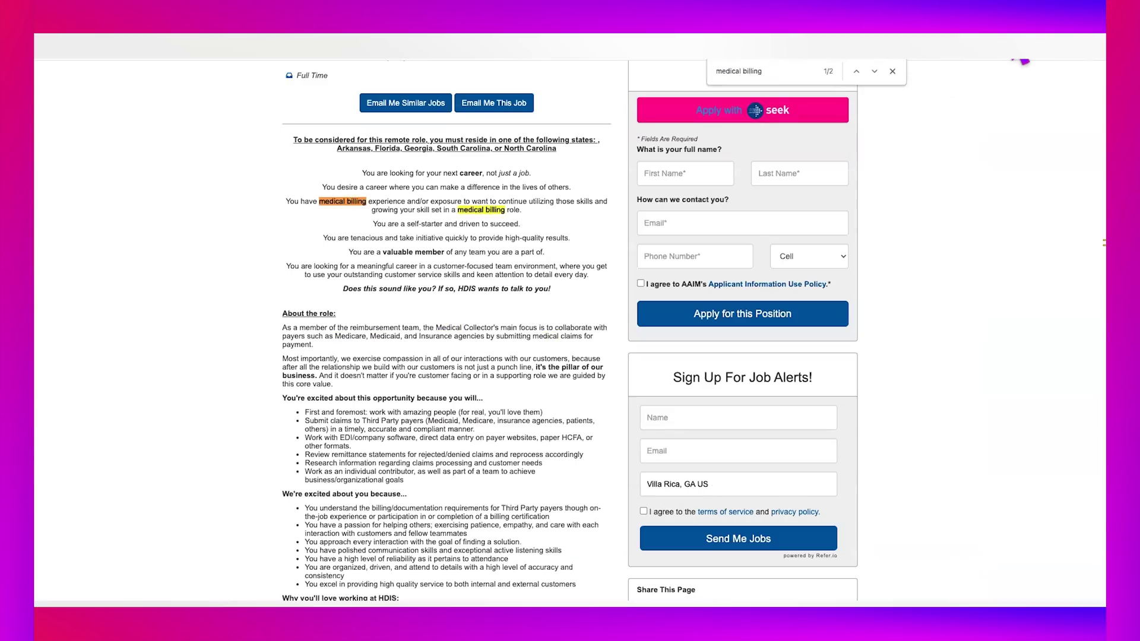
pyautogui.scroll(-3, 457, 216)
pyautogui.scroll(5, 458, 242)
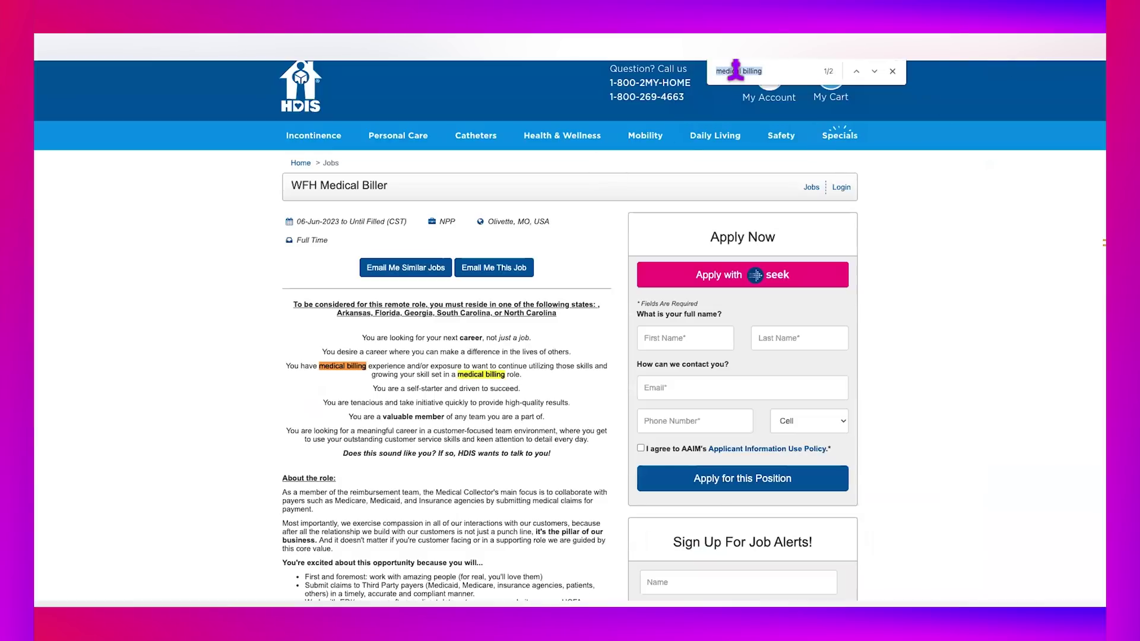
pyautogui.write('attention to d')
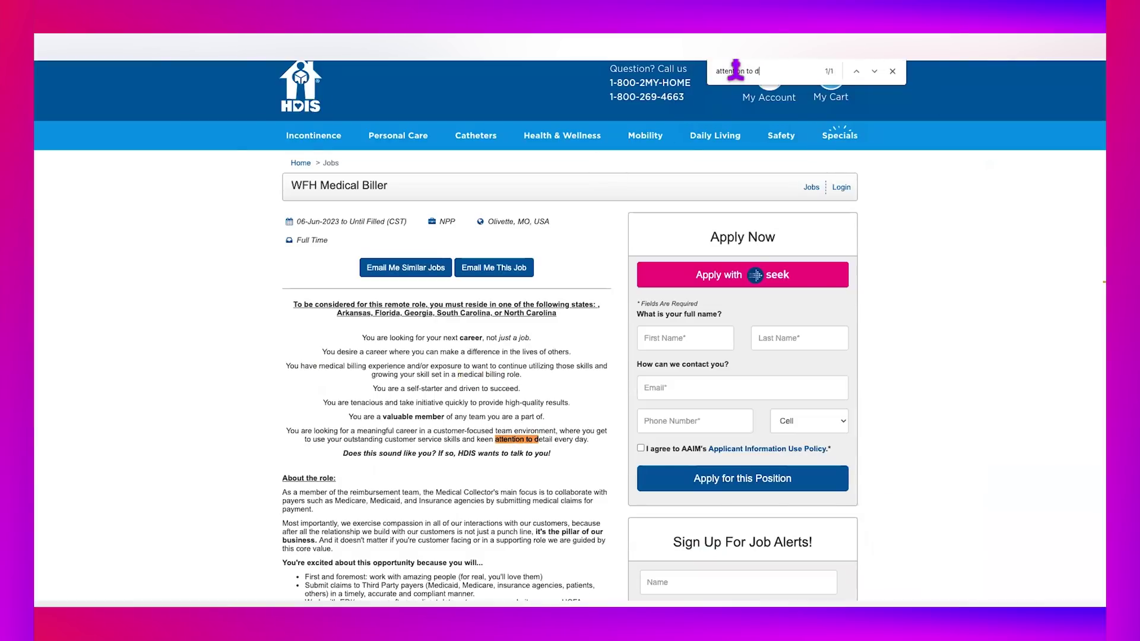
pyautogui.write('etail')
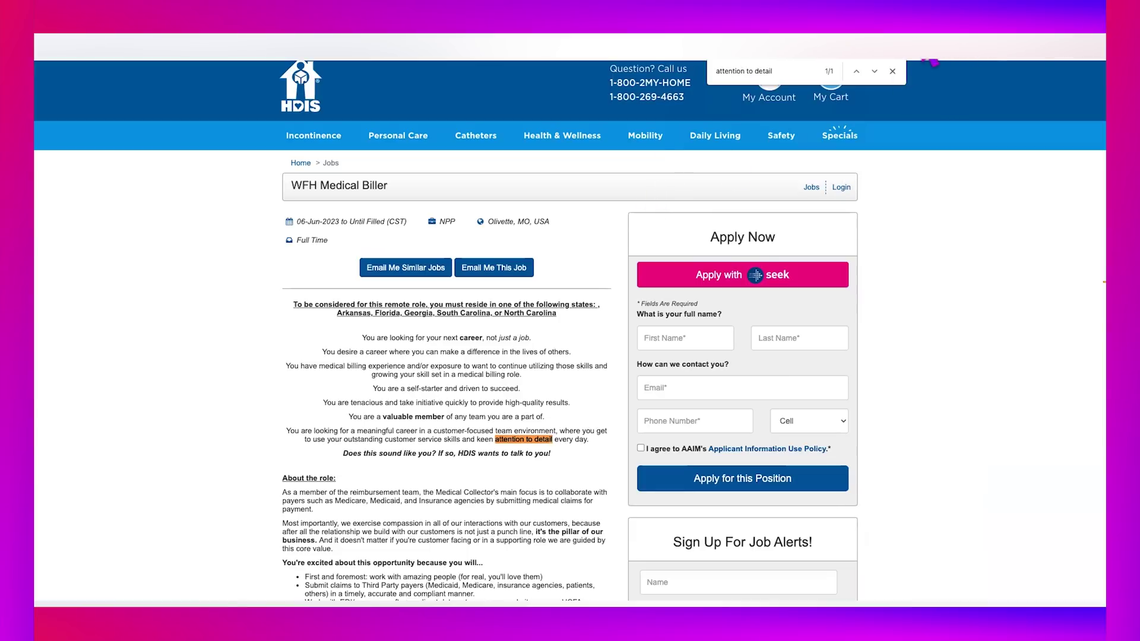
pyautogui.click(934, 62)
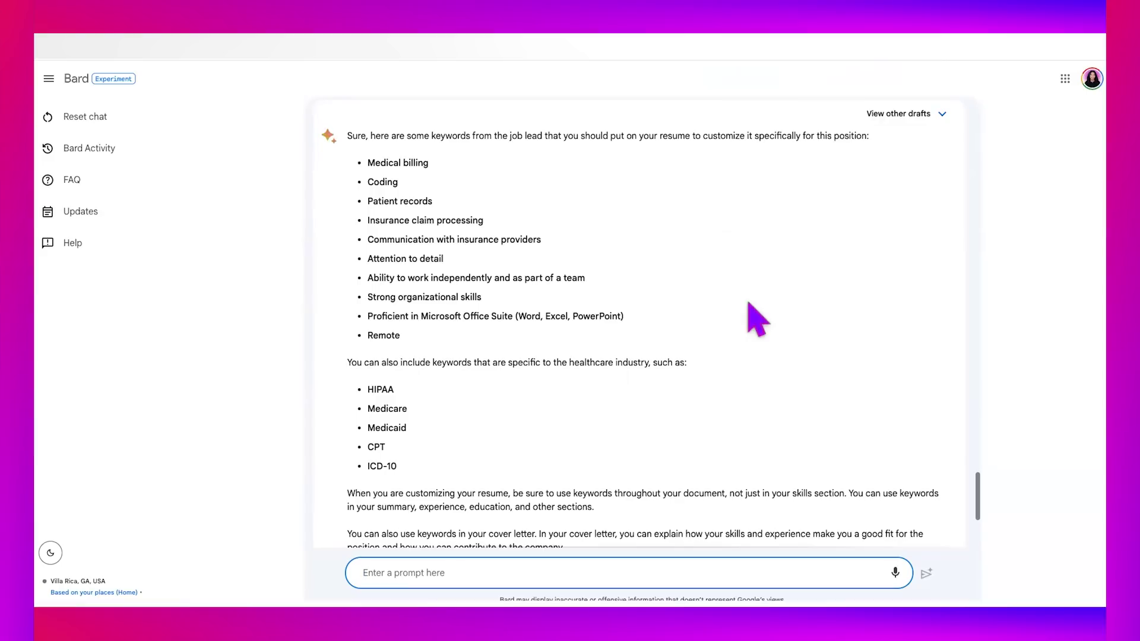
# Step: Scroll through the Bard chat to review its resume and keyword answers
pyautogui.scroll(10, 750, 304)
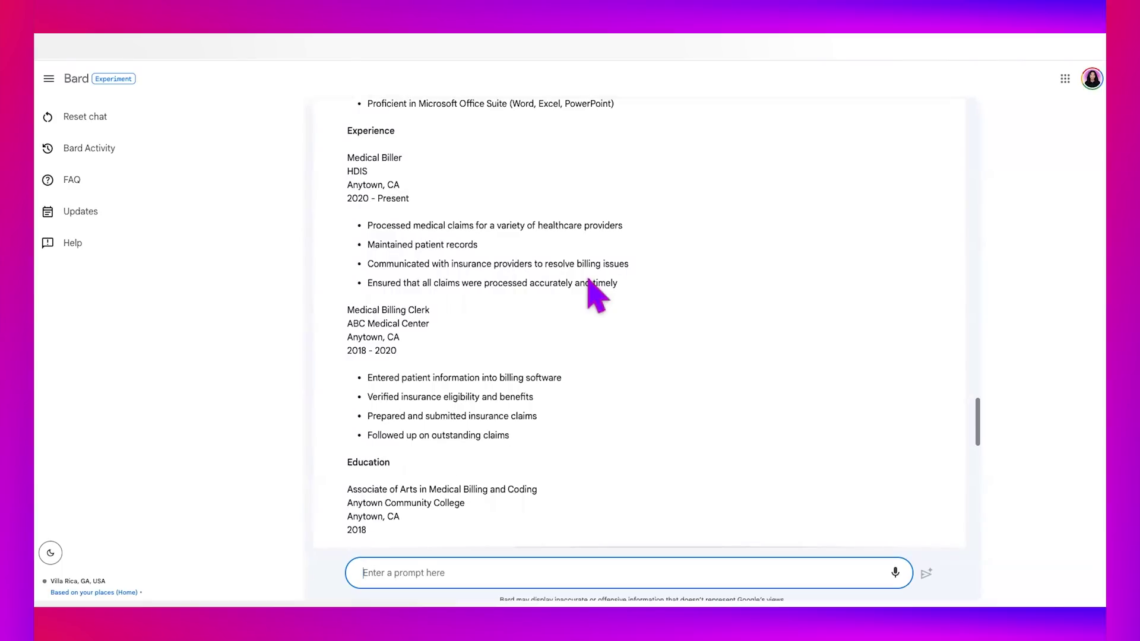
pyautogui.scroll(-5, 595, 292)
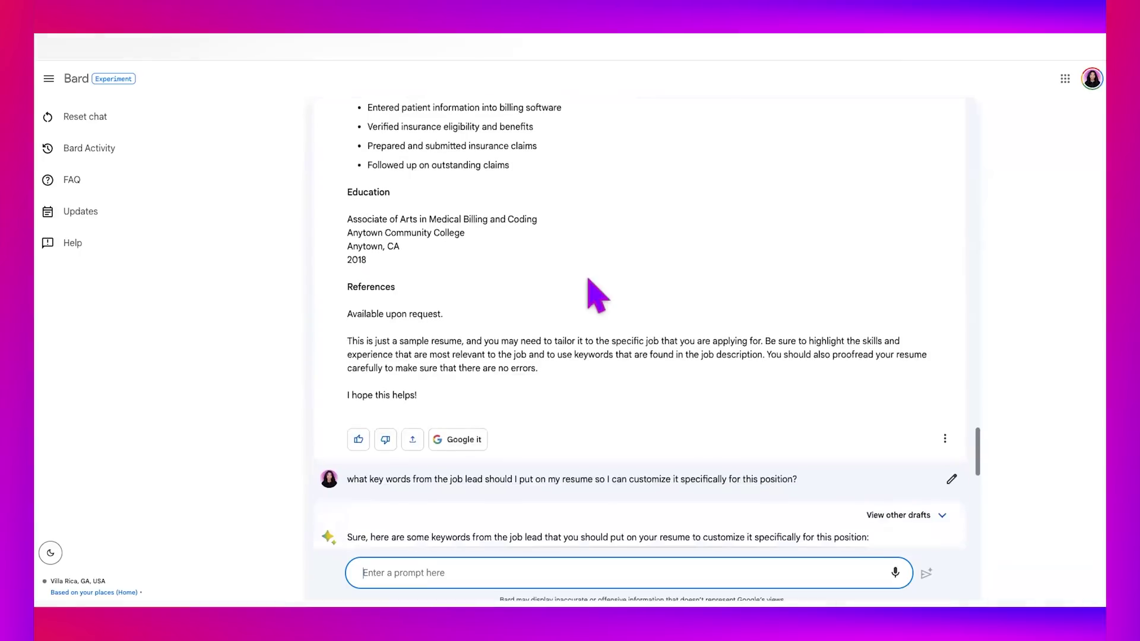
pyautogui.scroll(-5, 596, 292)
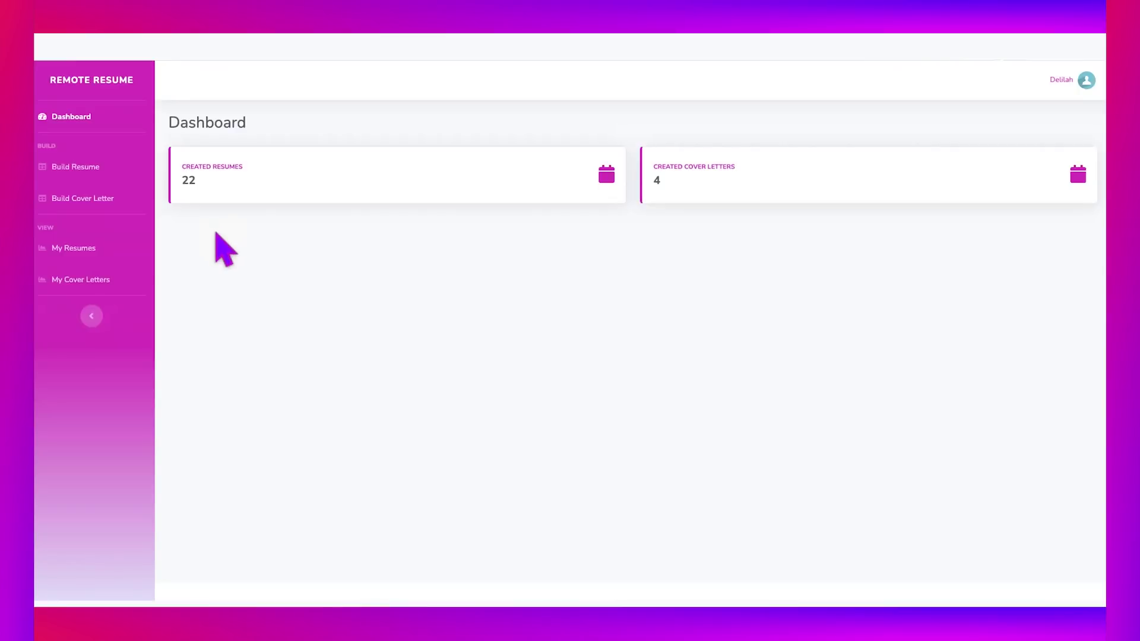
# Step: Duplicate the Customer Service Template from My Resumes and open the copy for editing
pyautogui.click(74, 248)
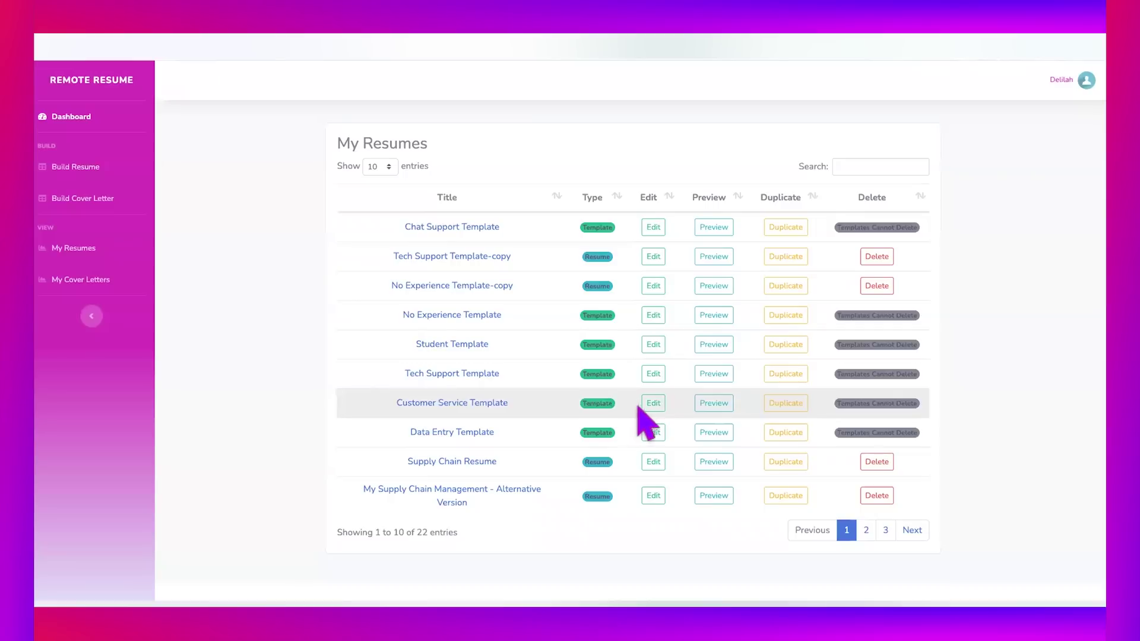
pyautogui.click(785, 404)
pyautogui.click(597, 367)
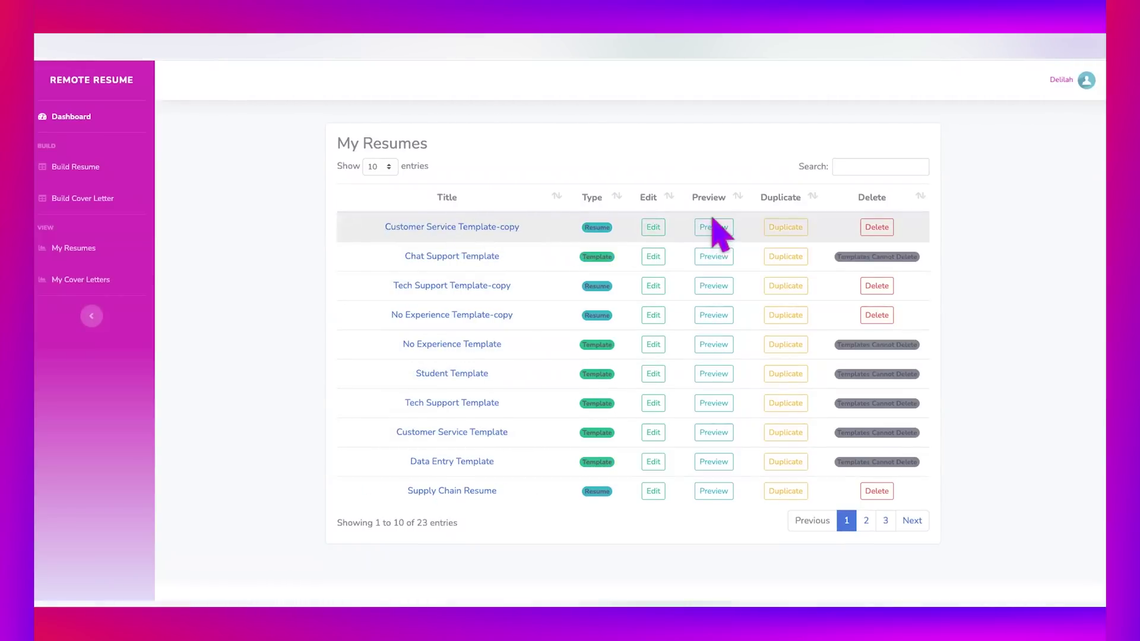
pyautogui.click(653, 228)
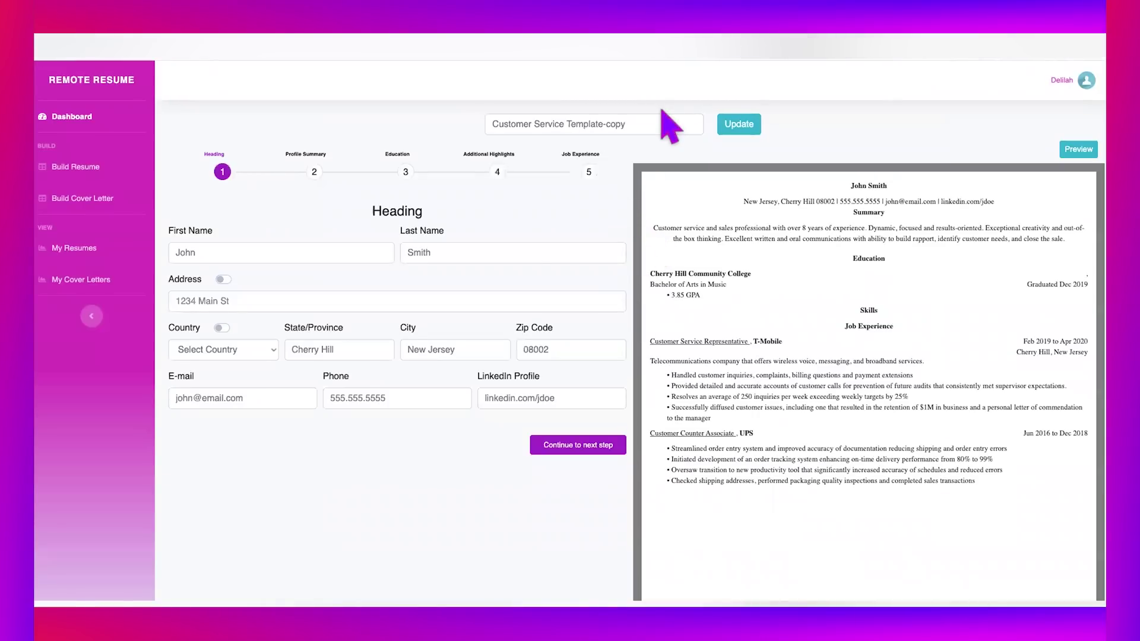
# Step: Rename the resume to 'Medical Billing Resume'
pyautogui.doubleClick(650, 122)
pyautogui.tripleClick(652, 122)
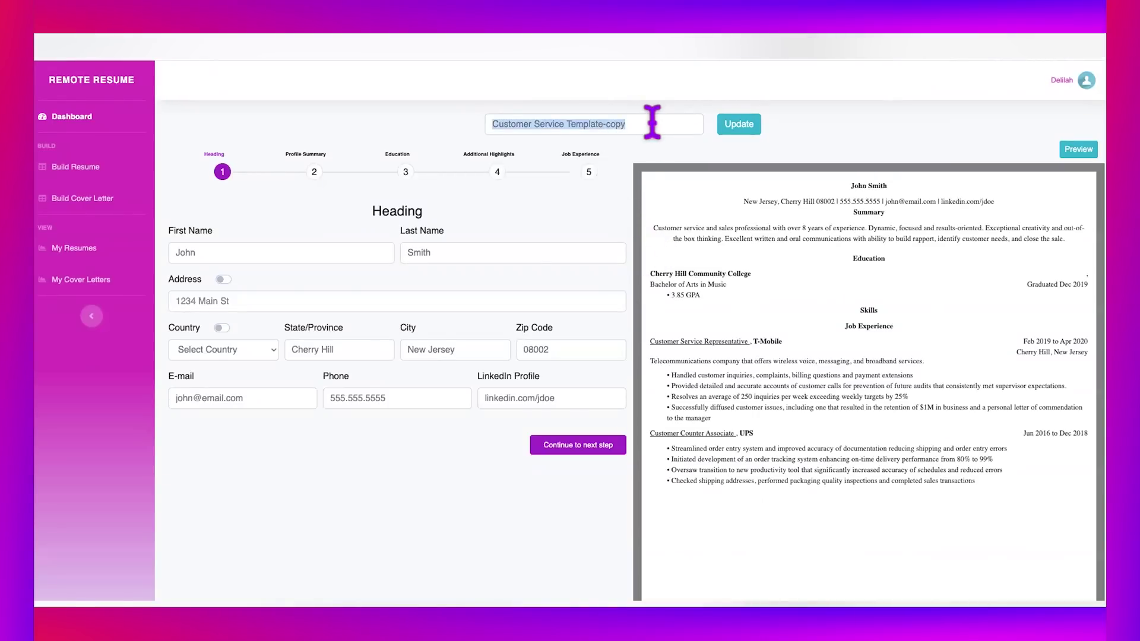
pyautogui.write('Medical Bi')
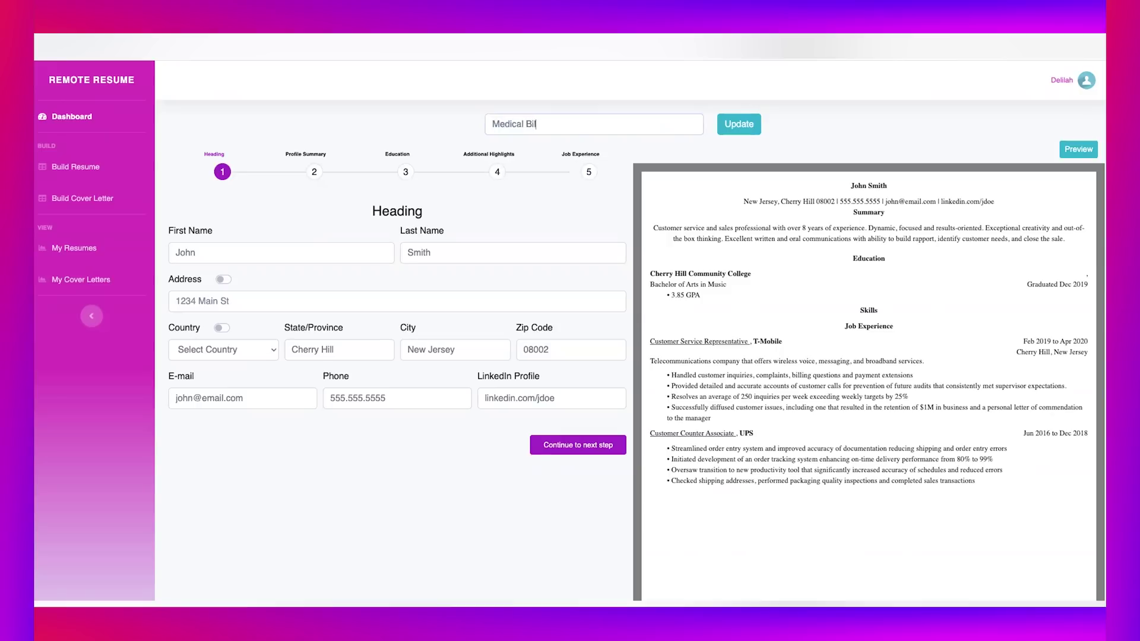
pyautogui.write('lling Resume')
pyautogui.click(739, 126)
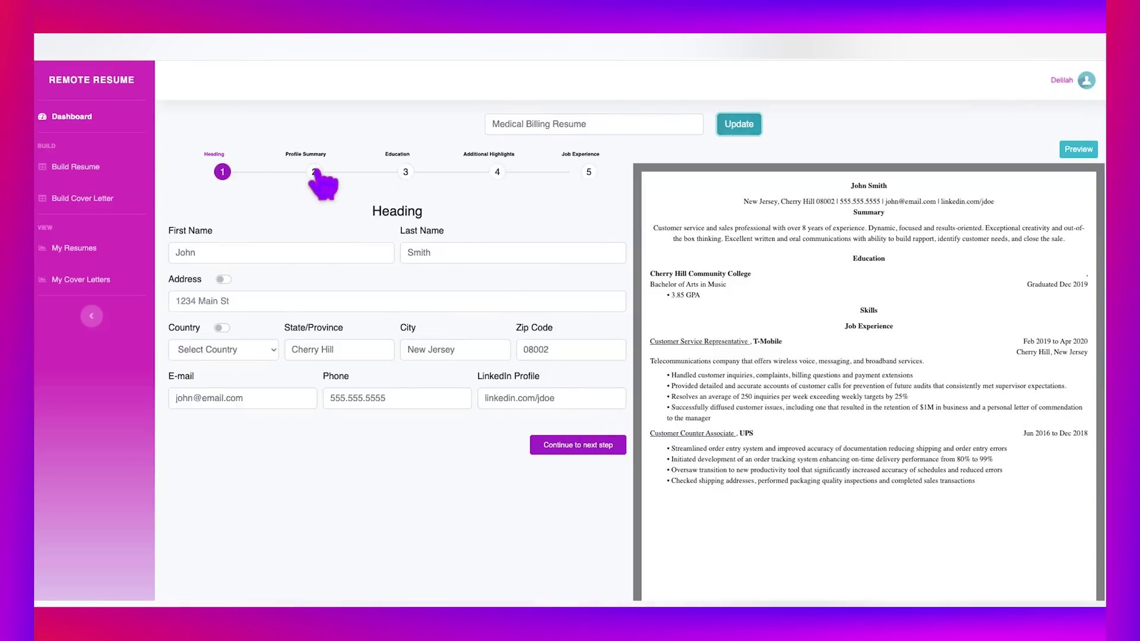
# Step: In Job Experience, remove all four old duty tags from the Customer Service Representative job
pyautogui.click(578, 446)
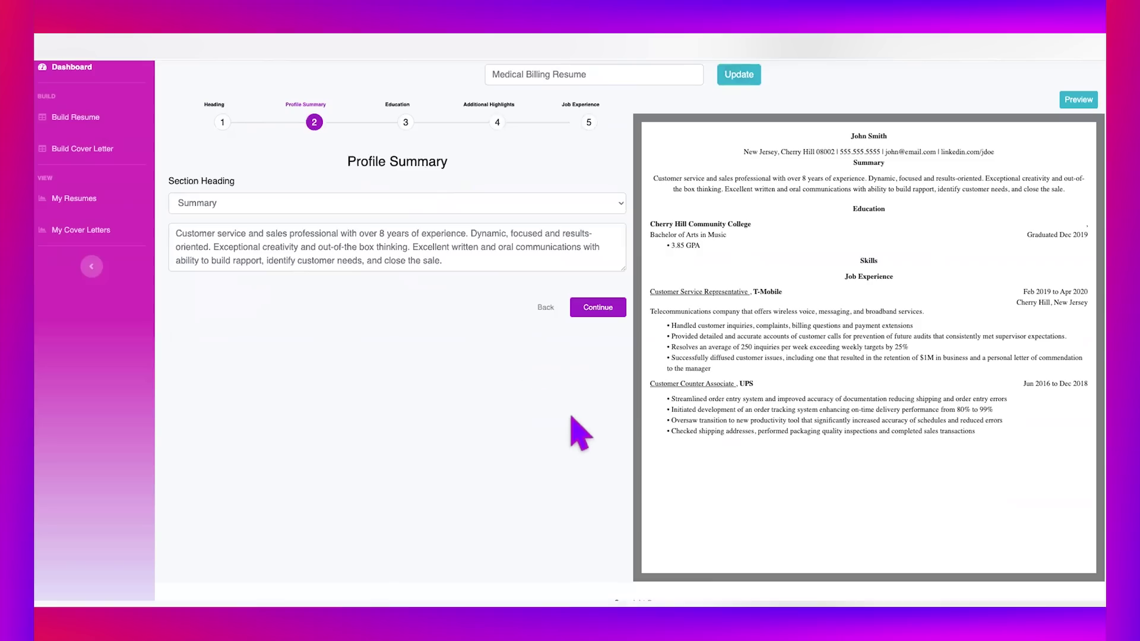
pyautogui.click(590, 125)
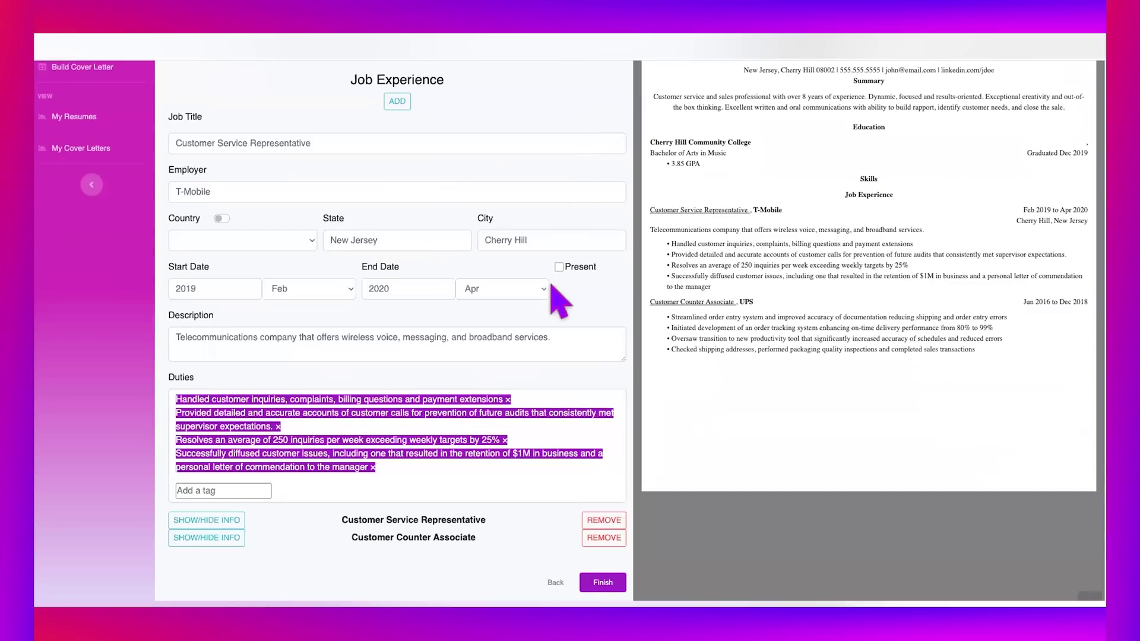
pyautogui.scroll(-1, 565, 297)
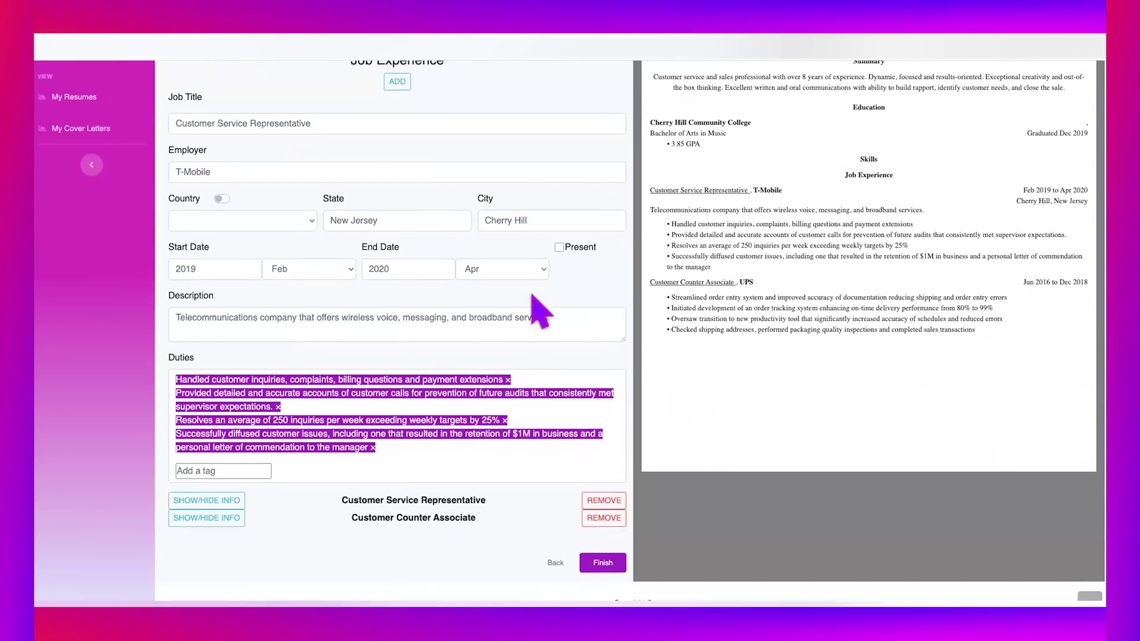
pyautogui.click(373, 448)
pyautogui.click(506, 447)
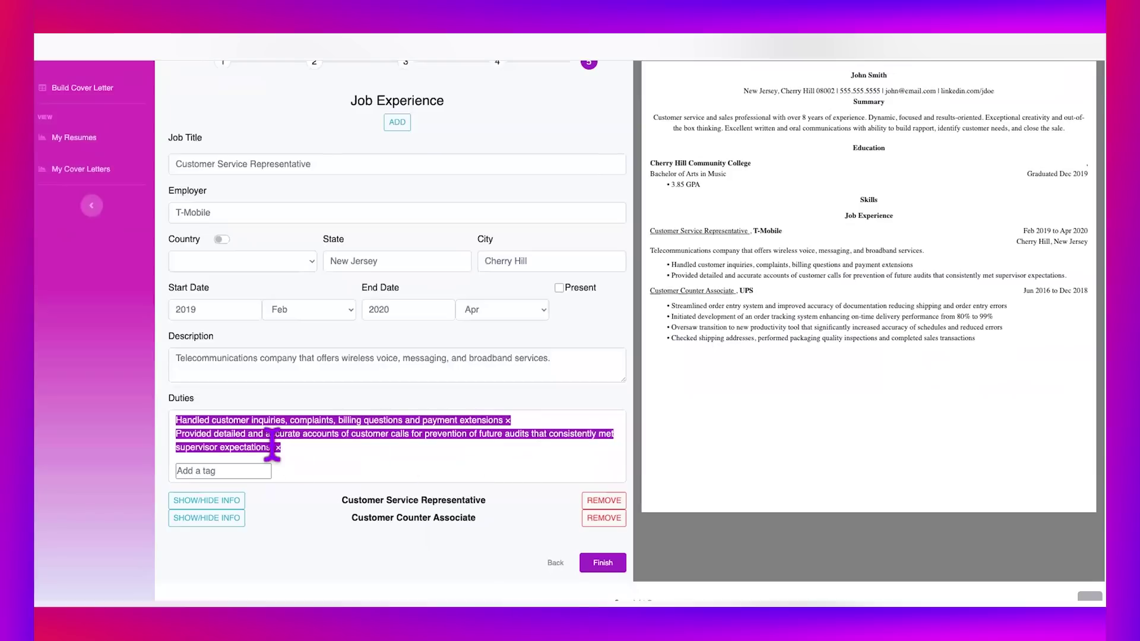
pyautogui.click(278, 447)
pyautogui.click(508, 448)
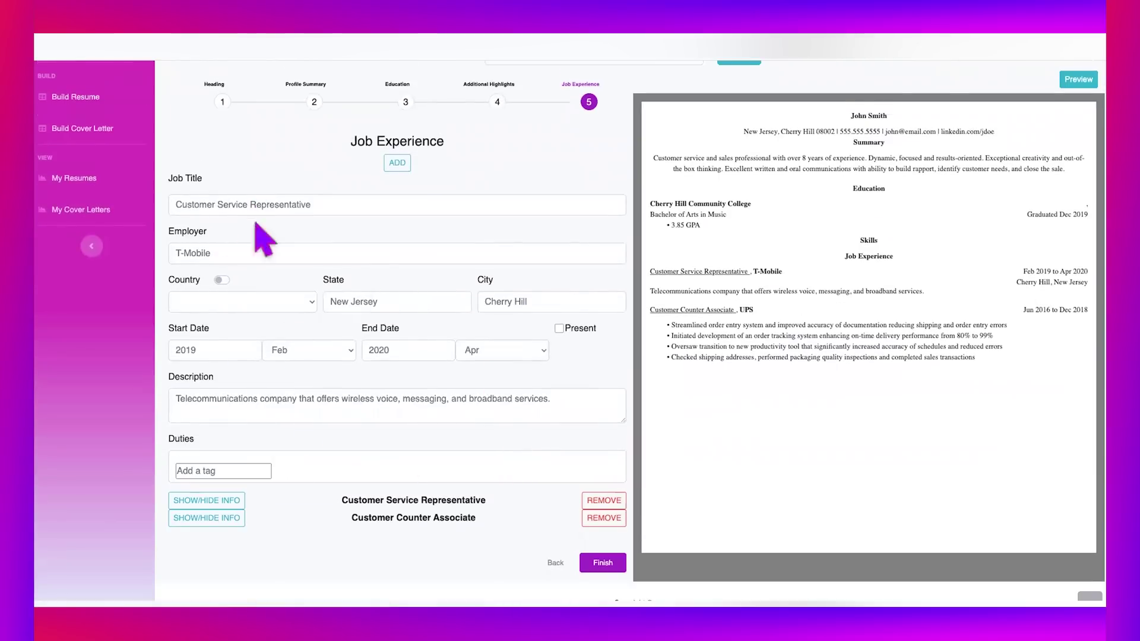
# Step: Change the employer from T-Mobile to ABC Medical Billing and delete the old job description
pyautogui.tripleClick(242, 259)
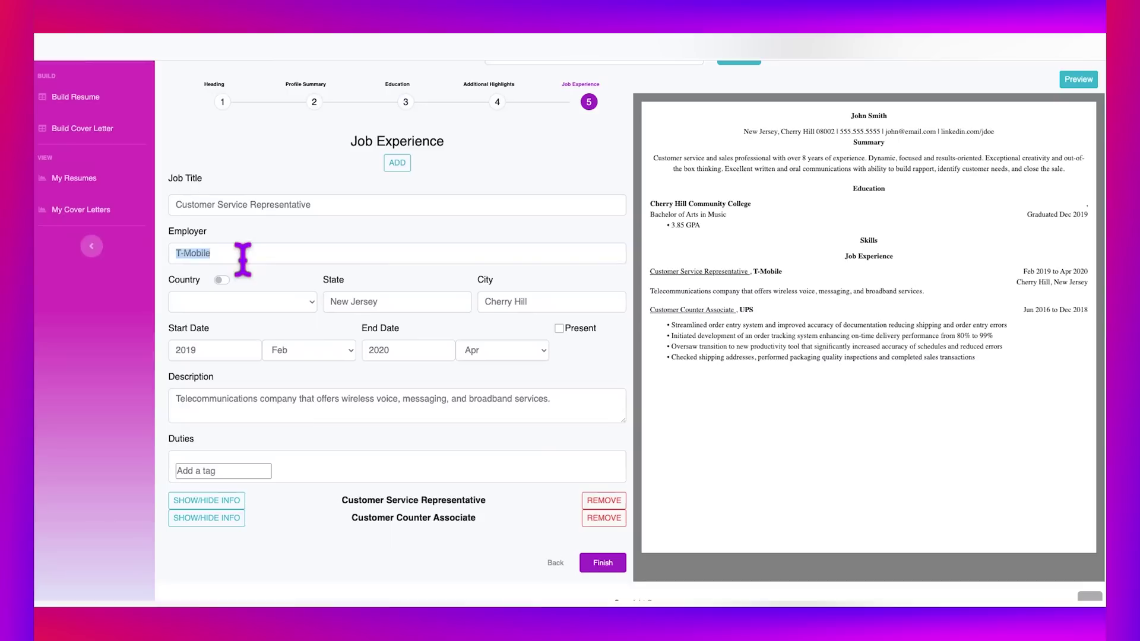
pyautogui.write('ABC')
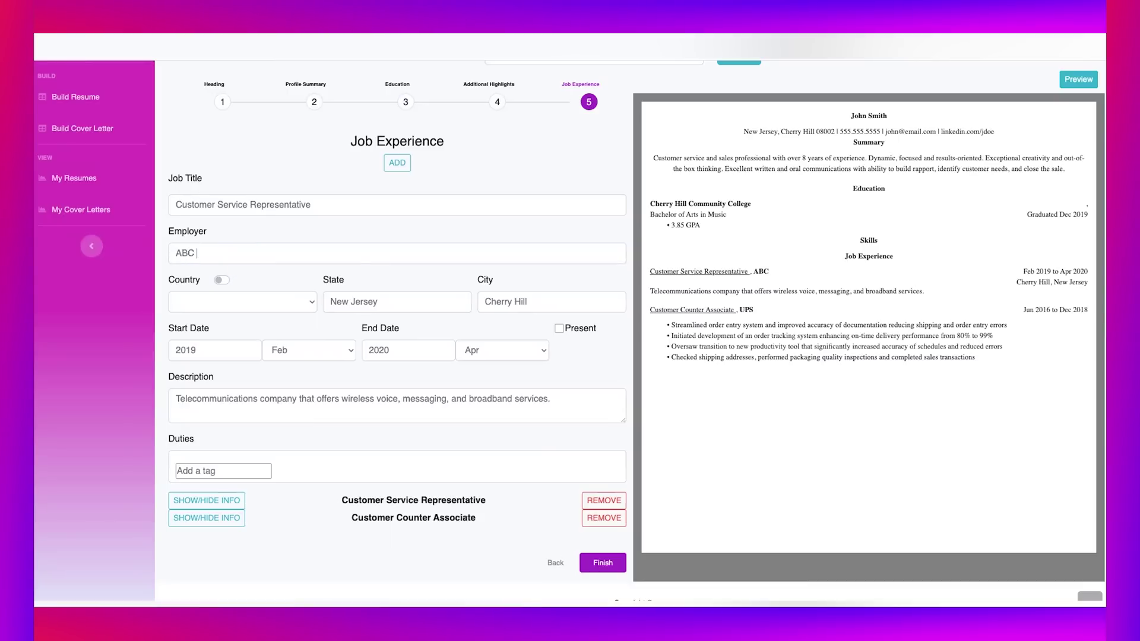
pyautogui.write(' Medical B/')
pyautogui.write('lling')
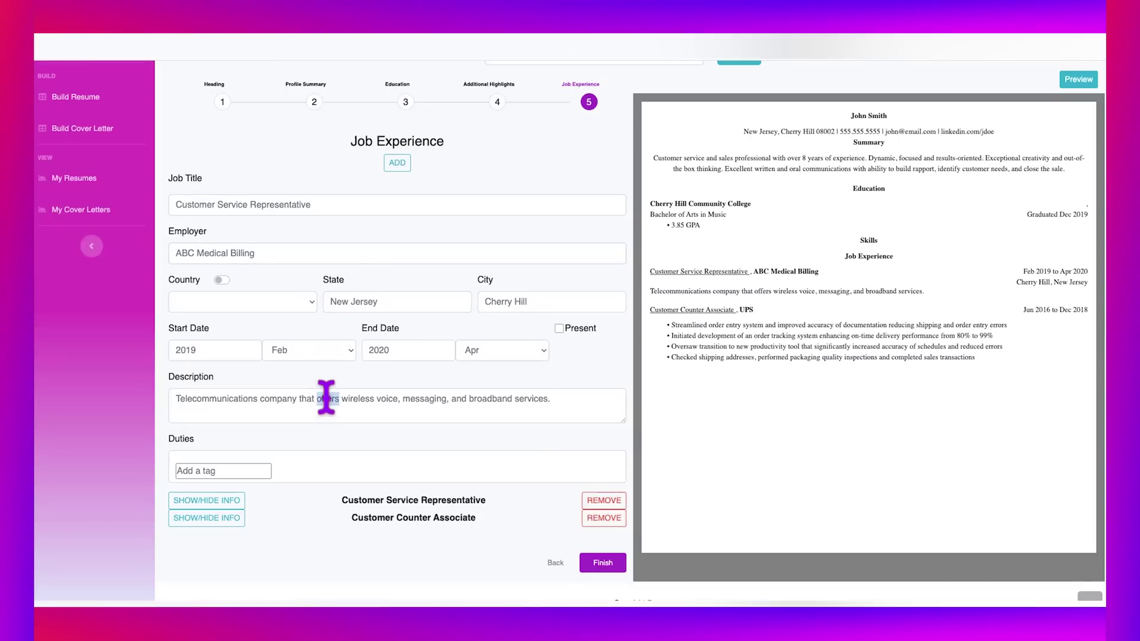
pyautogui.tripleClick(326, 399)
pyautogui.press('BackSpace')
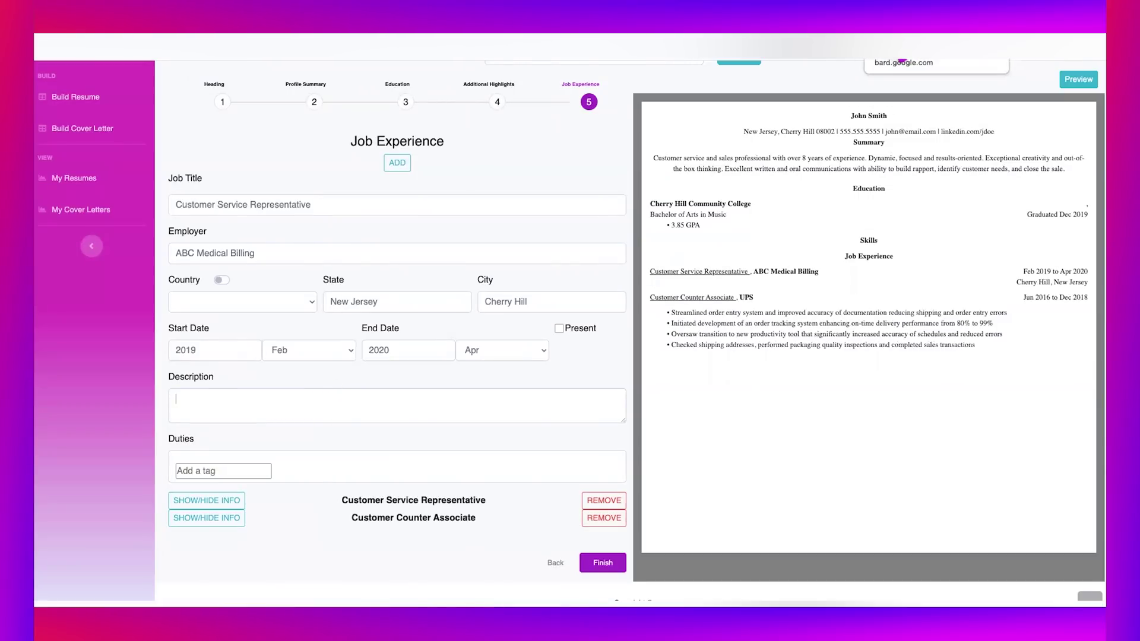
pyautogui.click(902, 61)
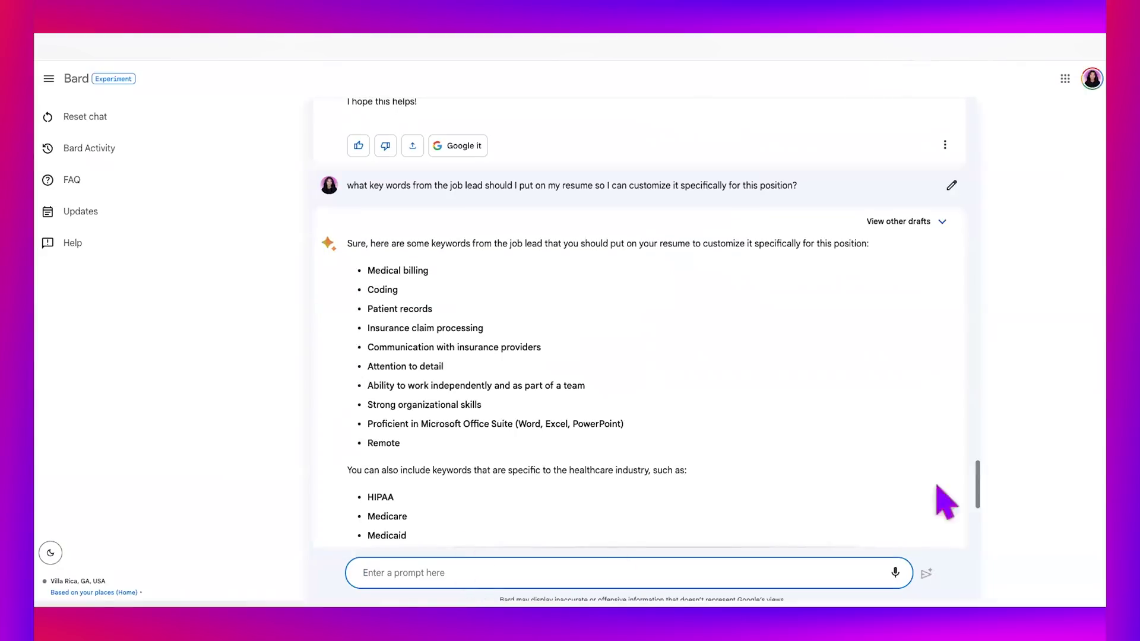
# Step: Ask Bard: 'Can you give me resume experience in bulletpoints using the keywords'
pyautogui.write('Can you ')
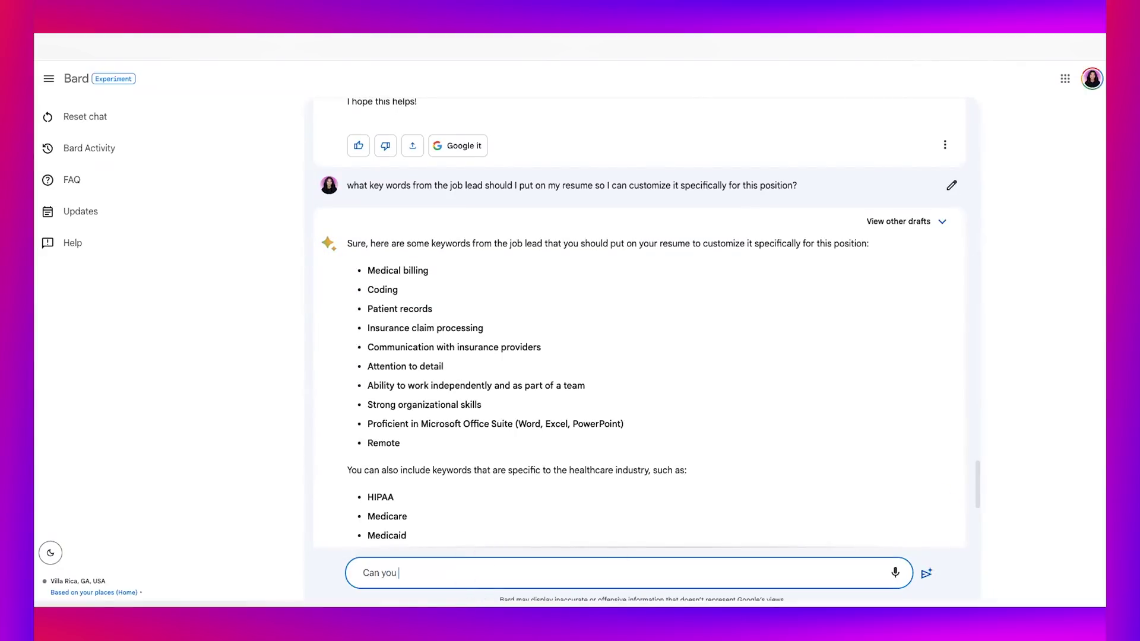
pyautogui.write('give me resume experience in')
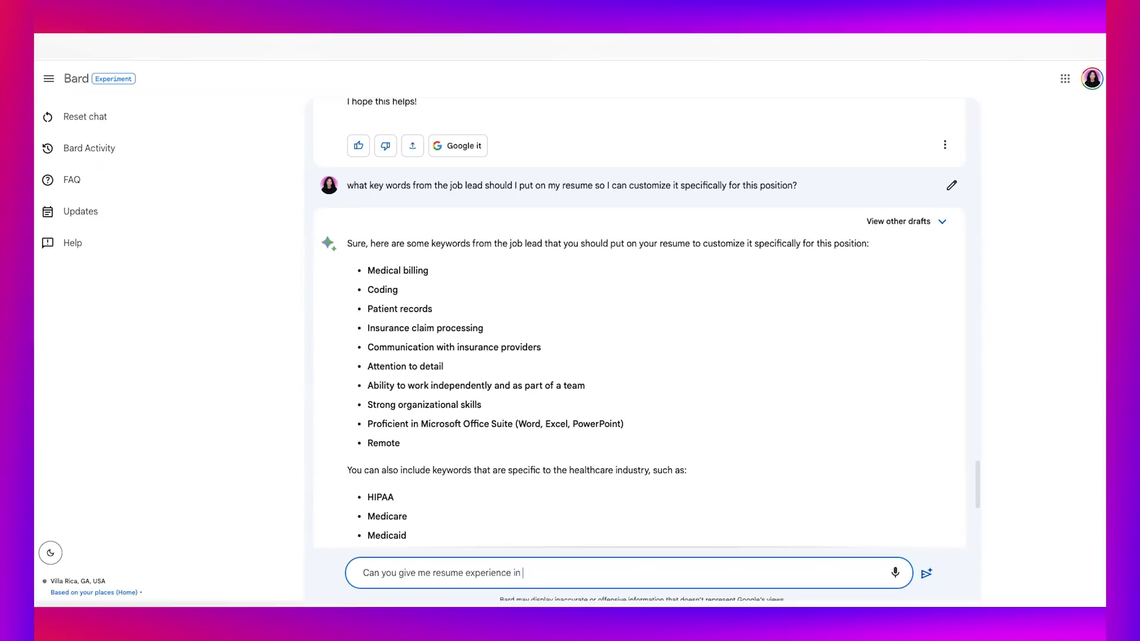
pyautogui.write(' bulletpoints using the ke')
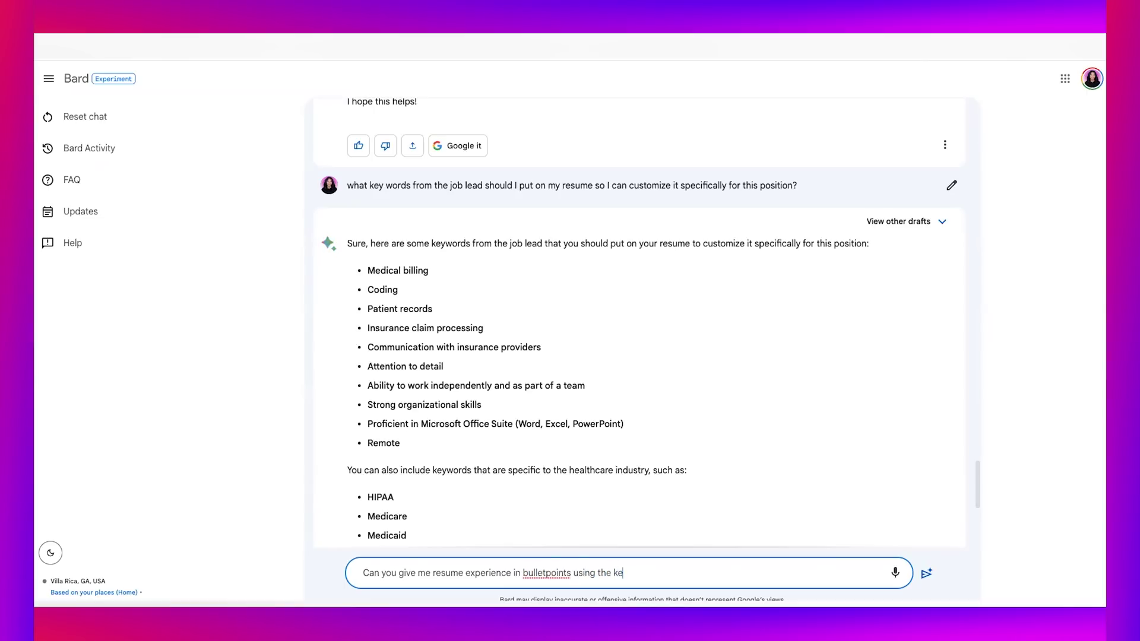
pyautogui.write('ywords')
pyautogui.press('Return')
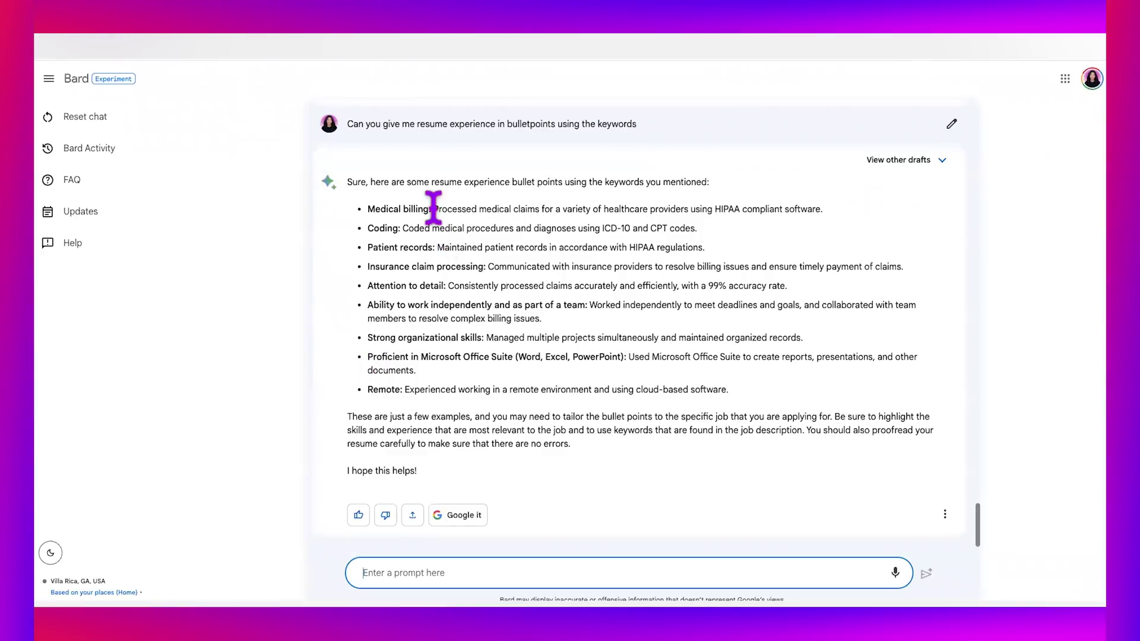
# Step: Add Bard's claims-processing and ICD-10/CPT coding sentences as the first two ABC Medical Billing duties
pyautogui.click(434, 218)
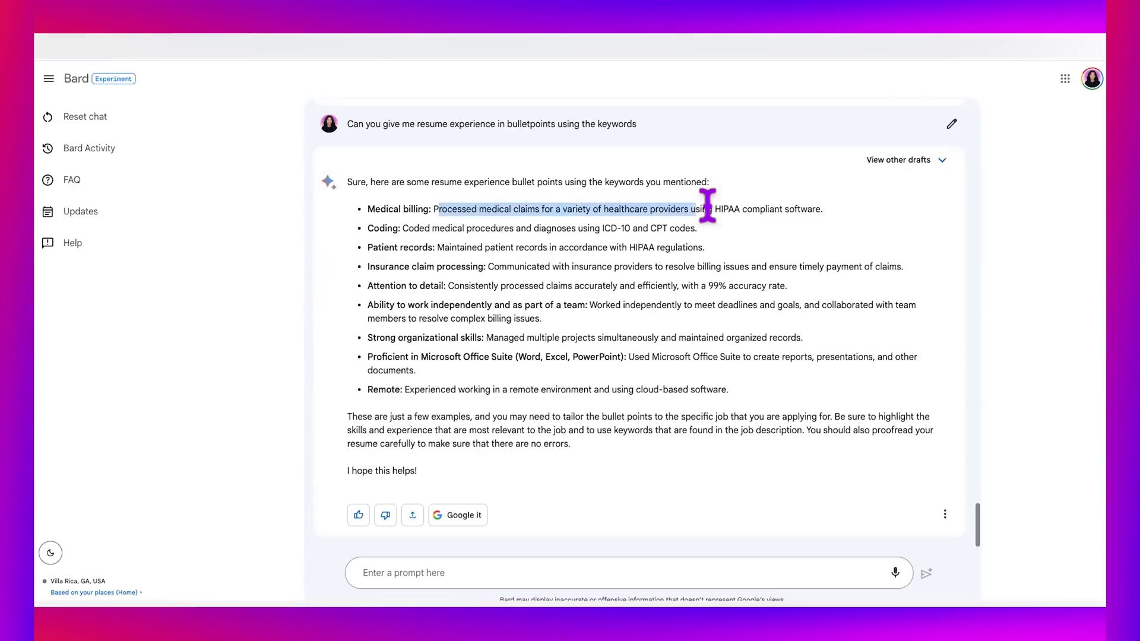
pyautogui.moveTo(707, 206); pyautogui.dragTo(765, 208)
pyautogui.moveTo(433, 209); pyautogui.dragTo(821, 207)
pyautogui.hotkey('ctrl', 'c')
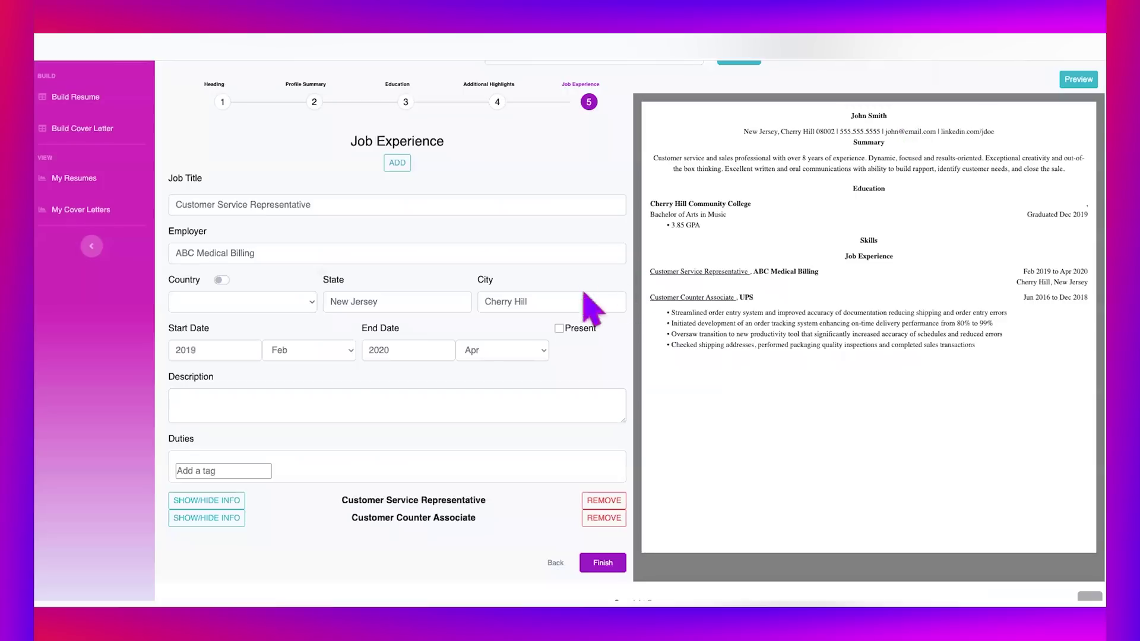
pyautogui.click(257, 470)
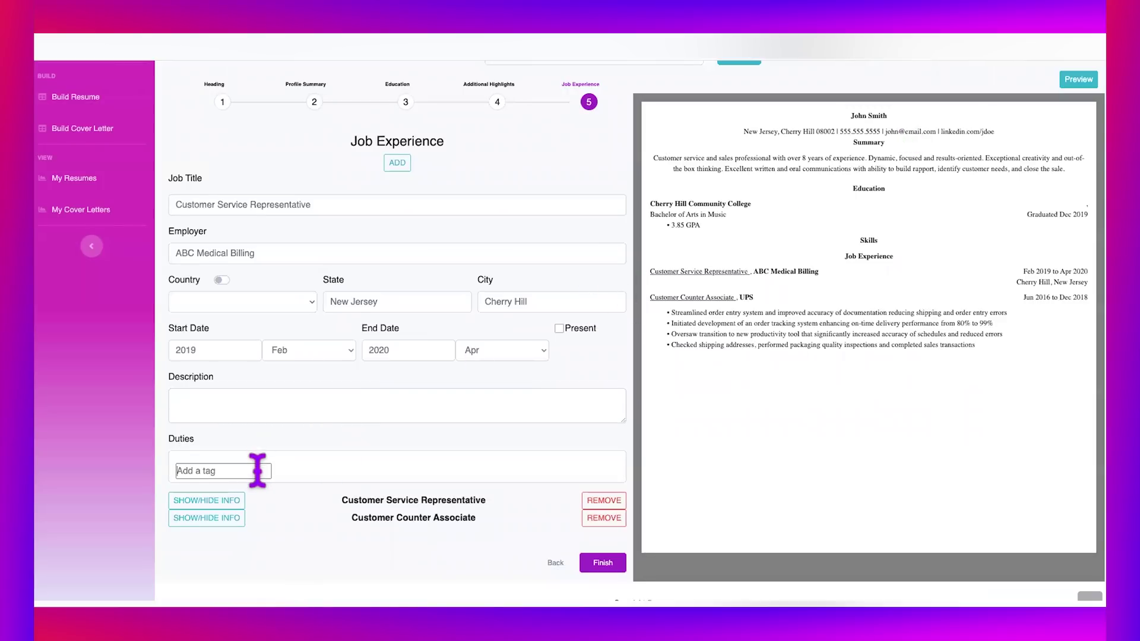
pyautogui.hotkey('ctrl', 'v')
pyautogui.press('Return')
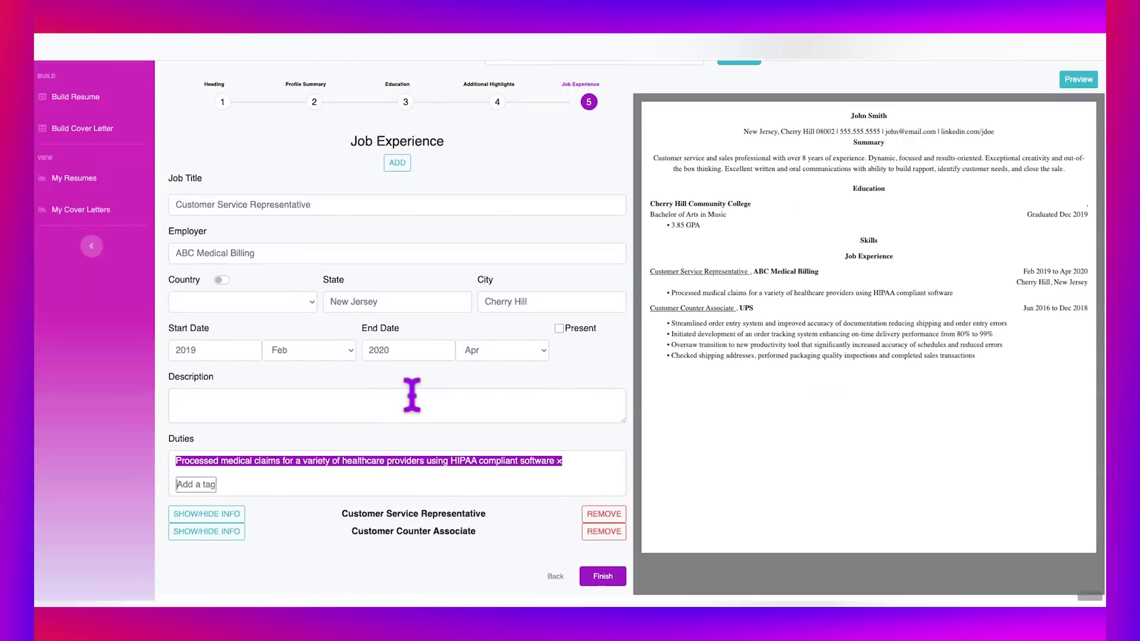
pyautogui.click(885, 59)
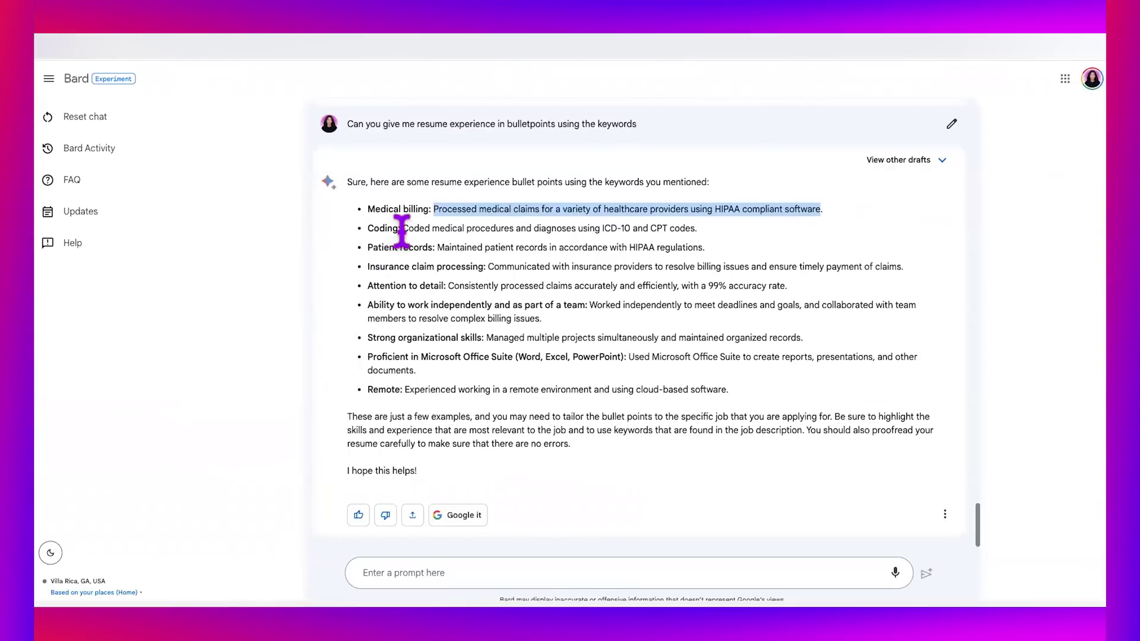
pyautogui.moveTo(402, 230); pyautogui.dragTo(695, 229)
pyautogui.hotkey('ctrl', 'c')
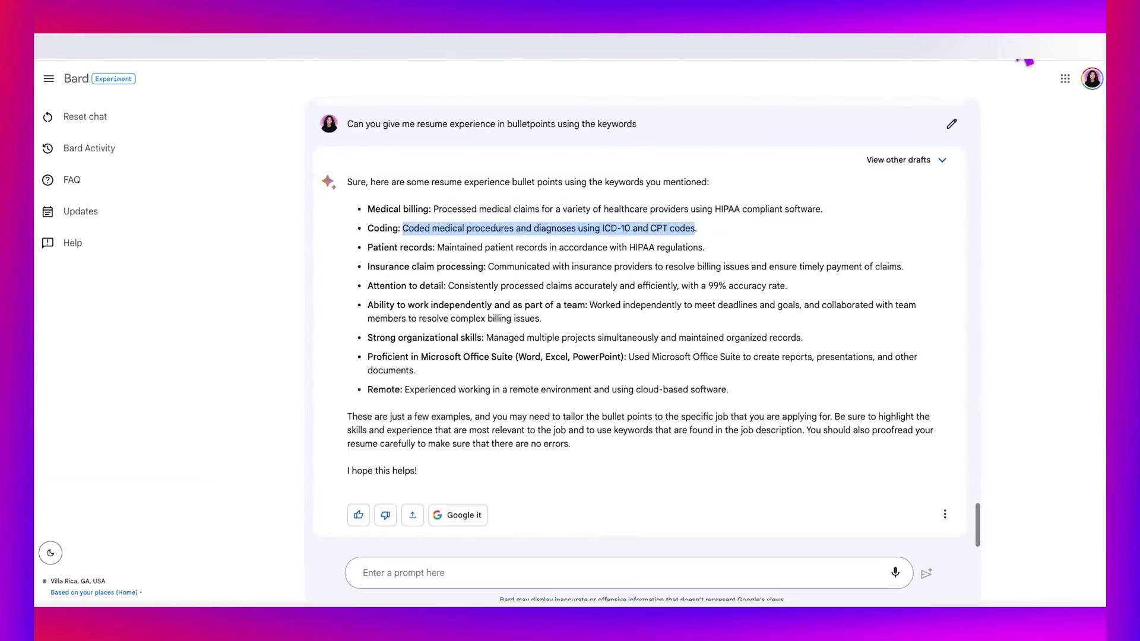
pyautogui.click(1030, 62)
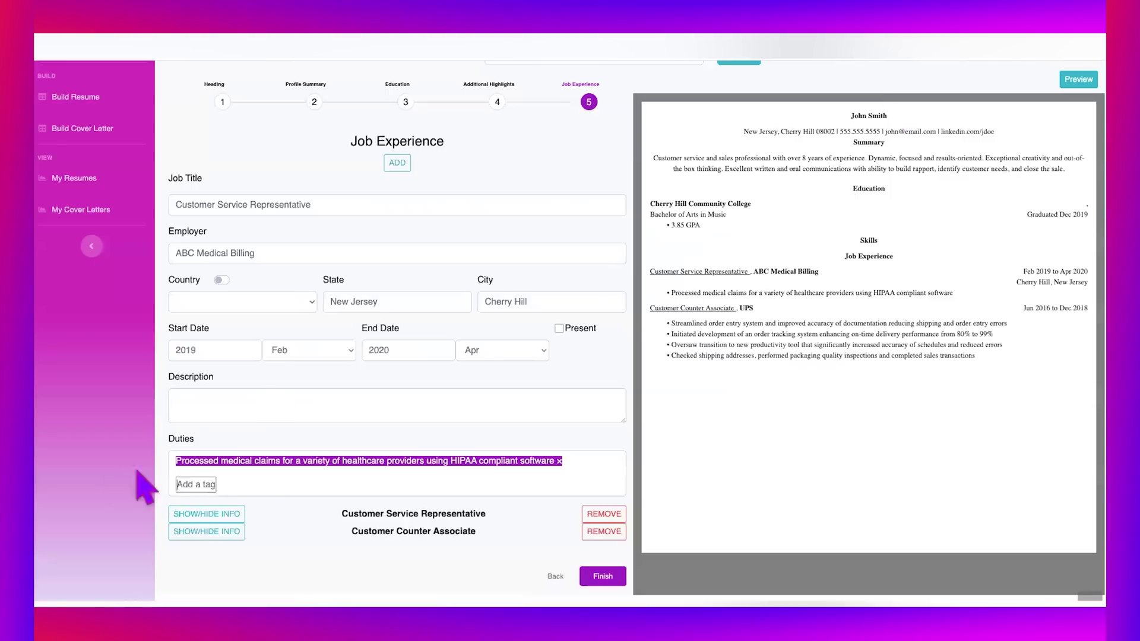
pyautogui.click(200, 482)
pyautogui.write('v')
pyautogui.press('BackSpace')
pyautogui.hotkey('ctrl', 'v')
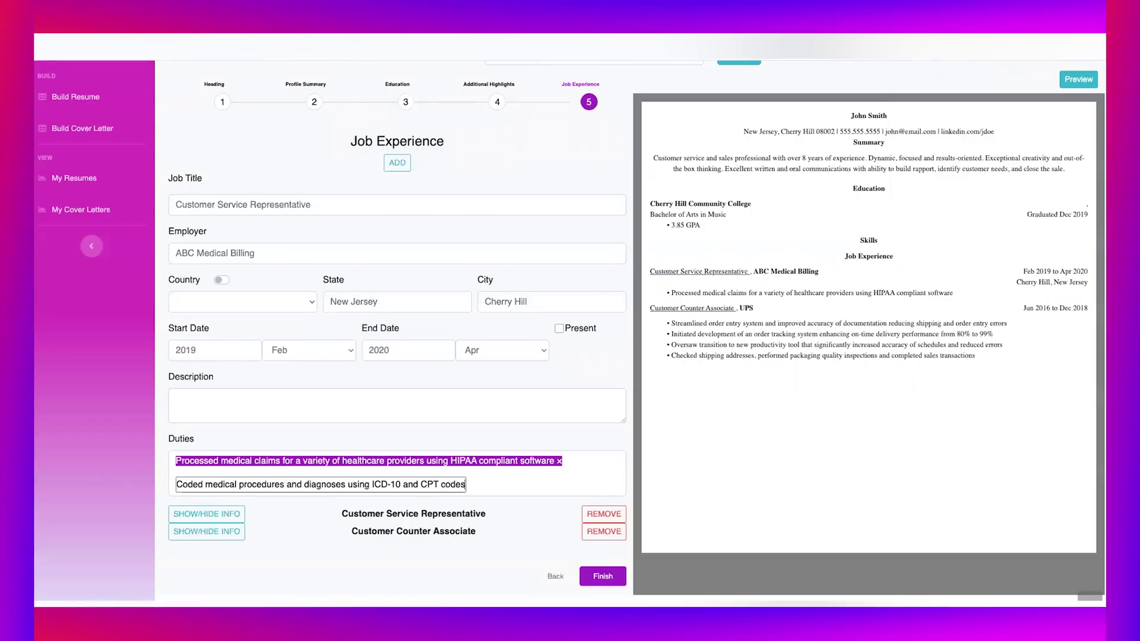
pyautogui.press('Return')
# Step: Add Bard's insurance-providers and organized-records sentences as the third and fourth duties
pyautogui.click(900, 64)
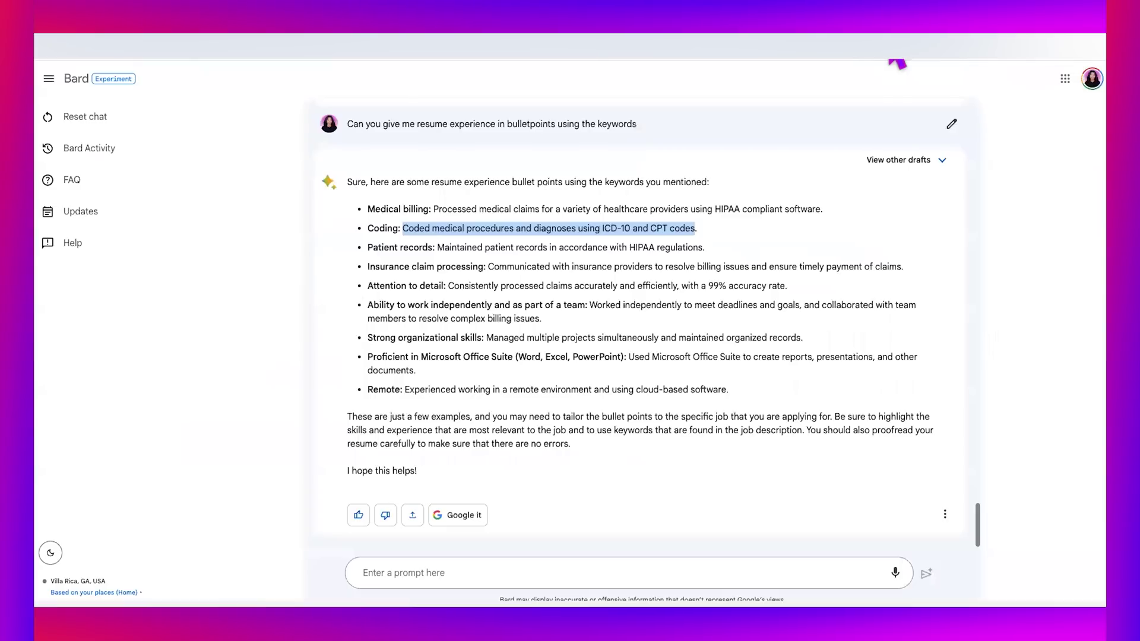
pyautogui.moveTo(489, 267); pyautogui.dragTo(900, 268)
pyautogui.hotkey('ctrl', 'c')
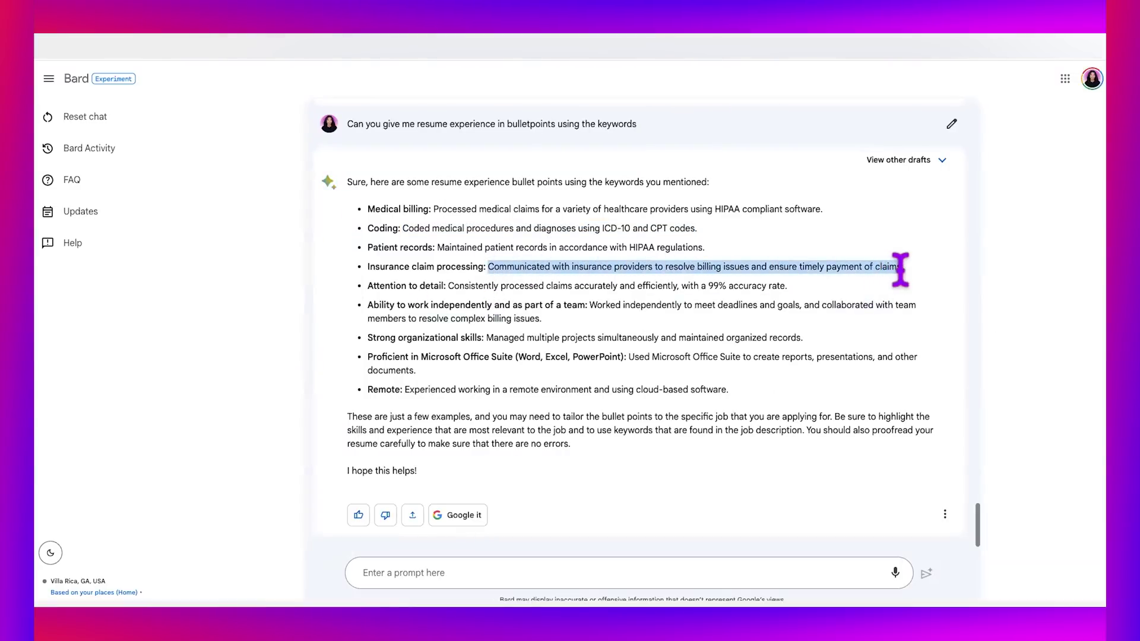
pyautogui.click(986, 64)
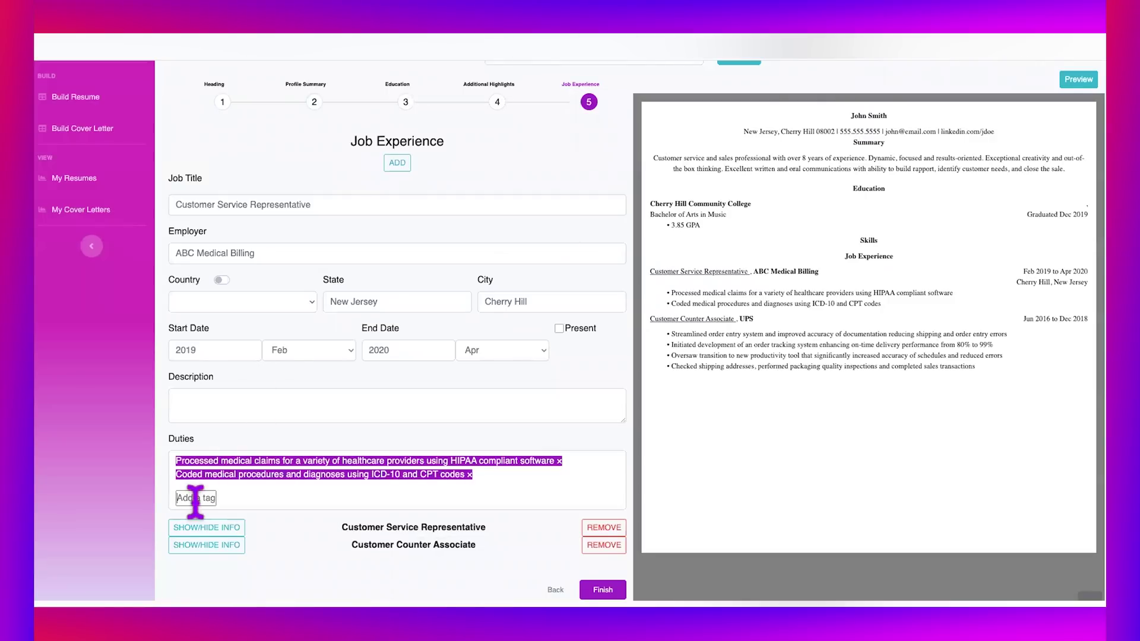
pyautogui.hotkey('ctrl', 'v')
pyautogui.press('Return')
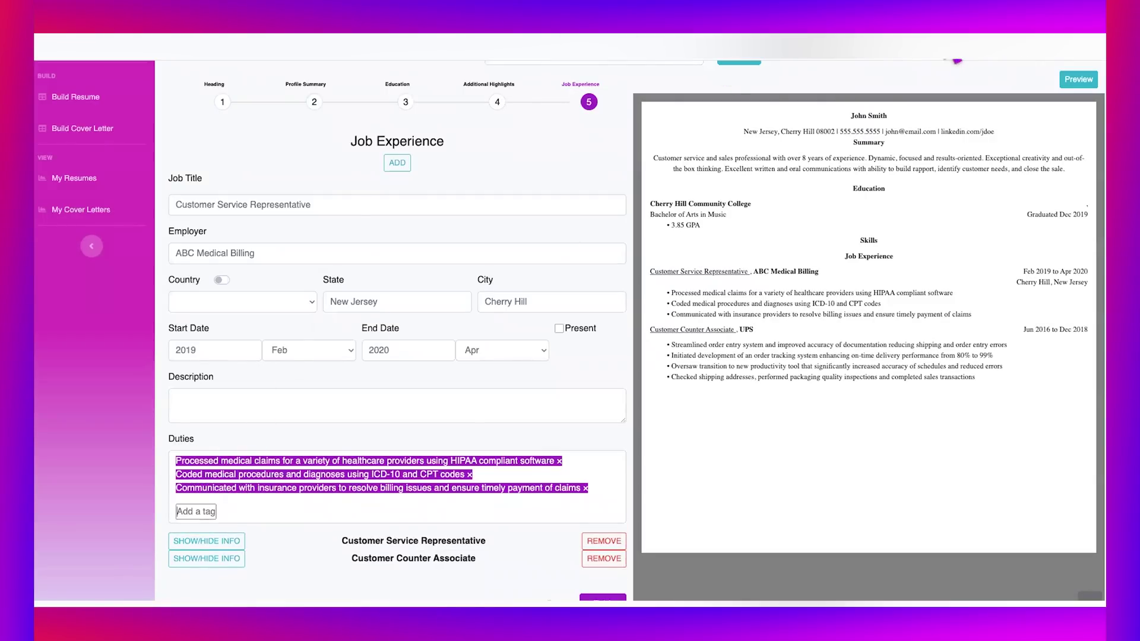
pyautogui.click(898, 59)
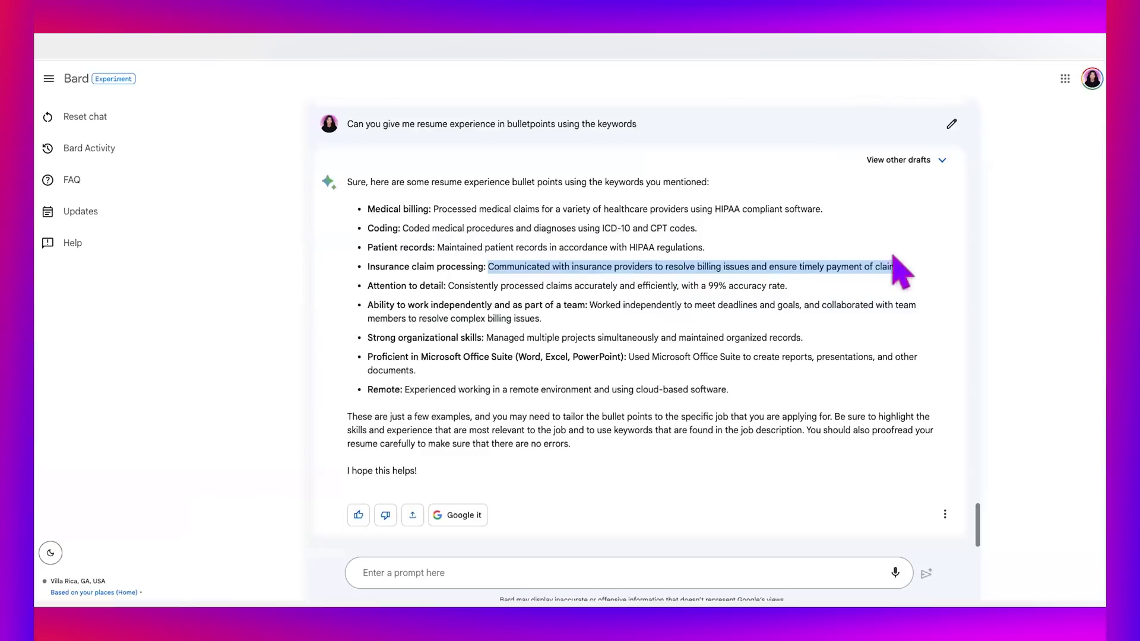
pyautogui.moveTo(487, 336); pyautogui.dragTo(845, 339)
pyautogui.hotkey('ctrl', 'c')
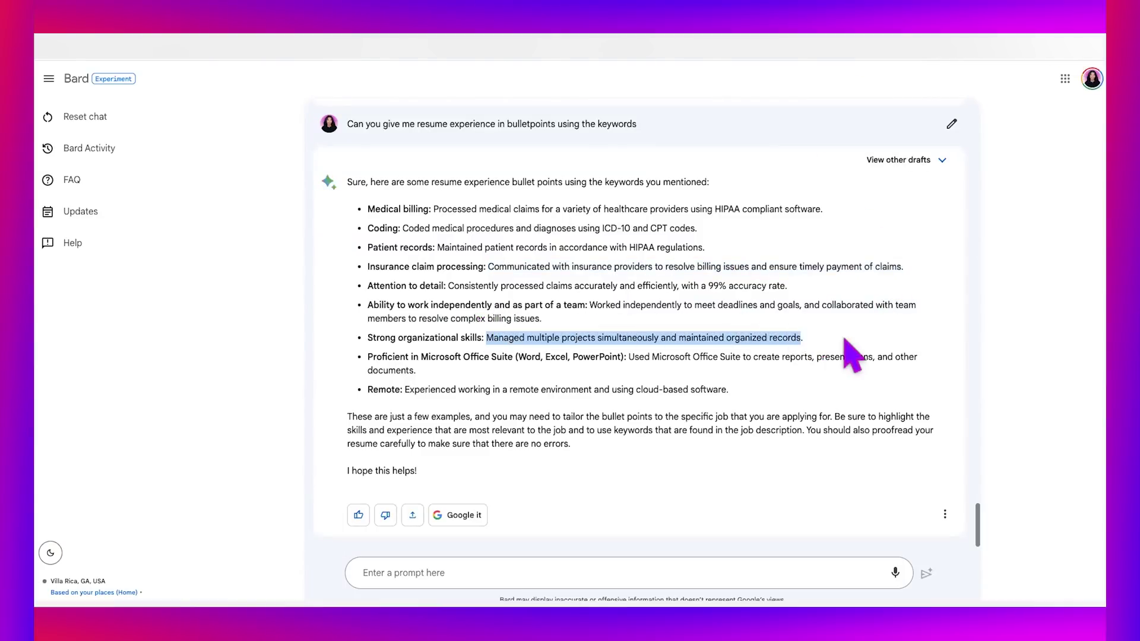
pyautogui.click(1016, 61)
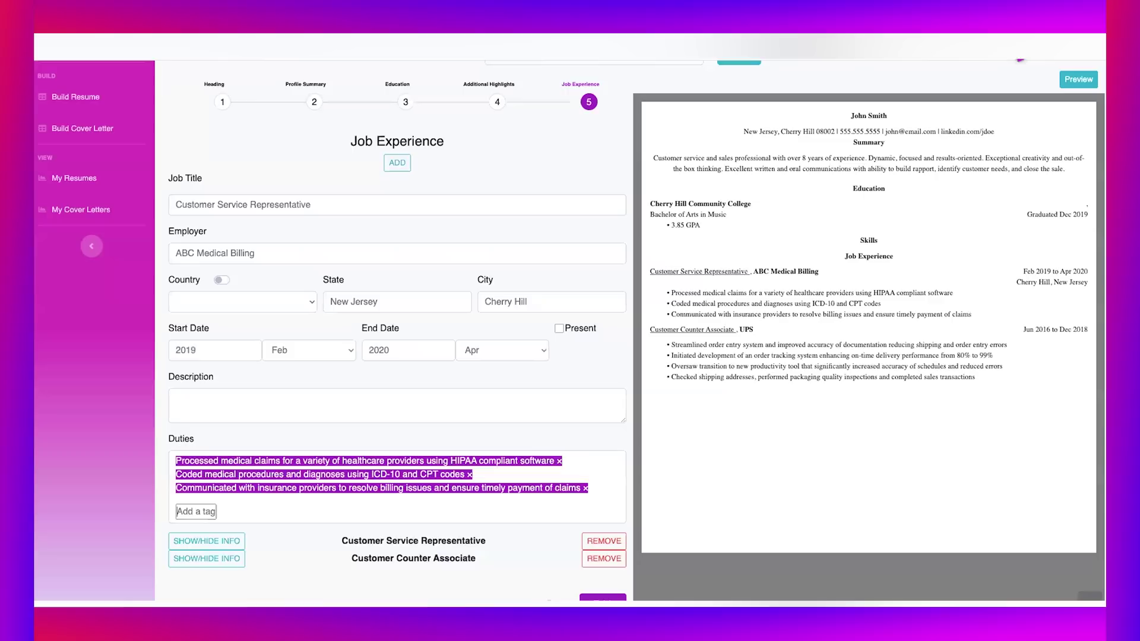
pyautogui.click(197, 511)
pyautogui.hotkey('ctrl', 'v')
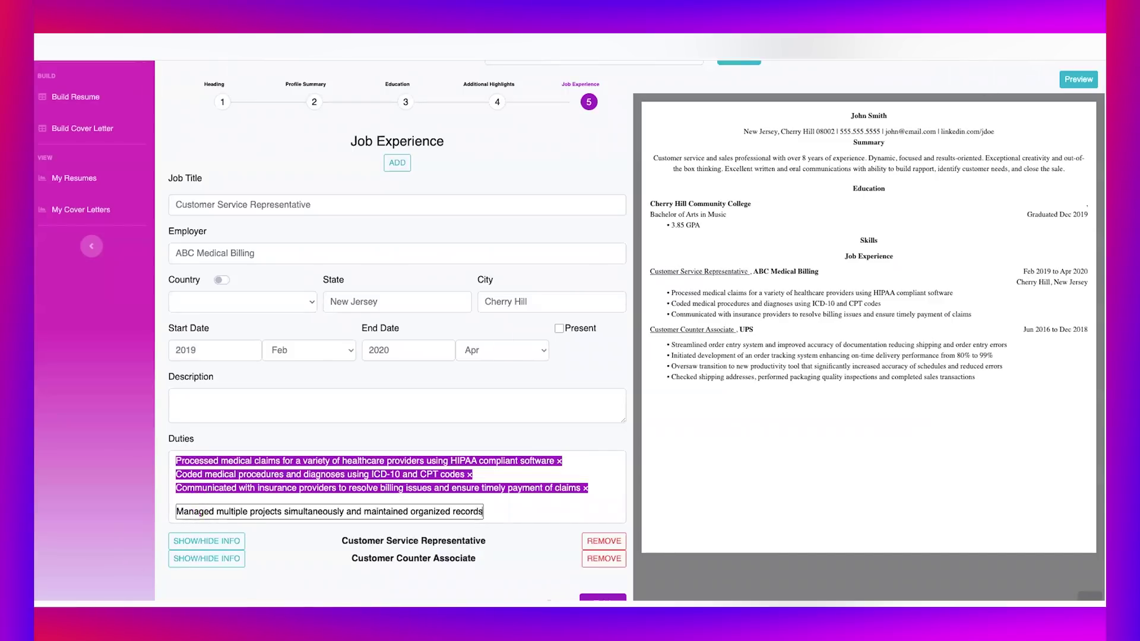
pyautogui.press('Return')
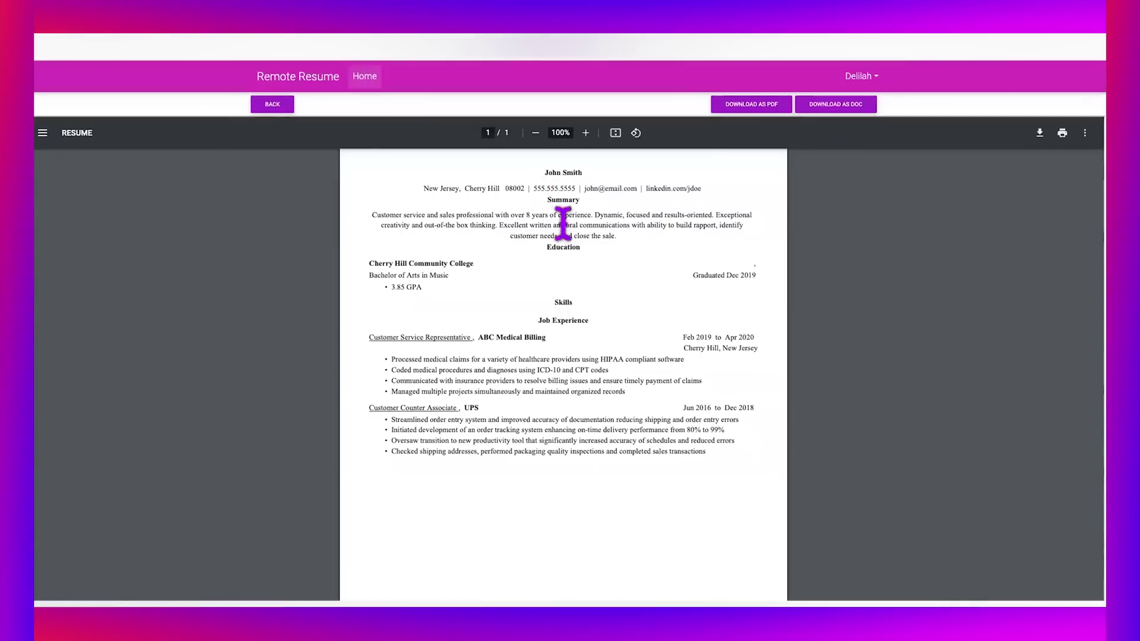
# Step: Ask Bard for a Medical Biller resume summary based on two years of medical billing experience
pyautogui.click(270, 105)
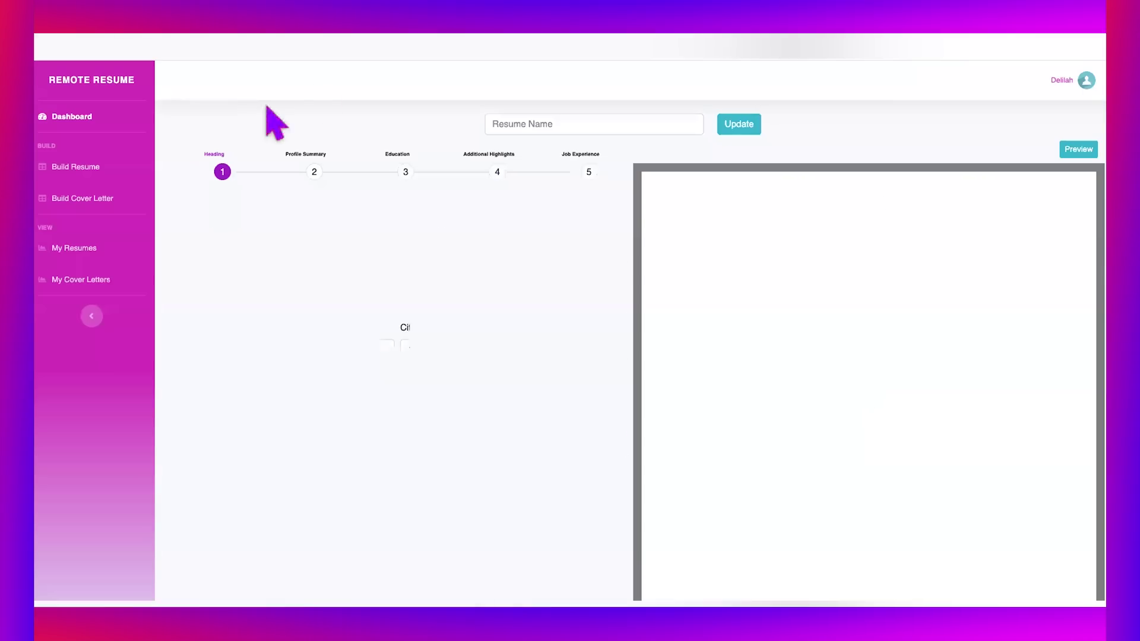
pyautogui.click(876, 59)
pyautogui.click(653, 572)
pyautogui.write('I have')
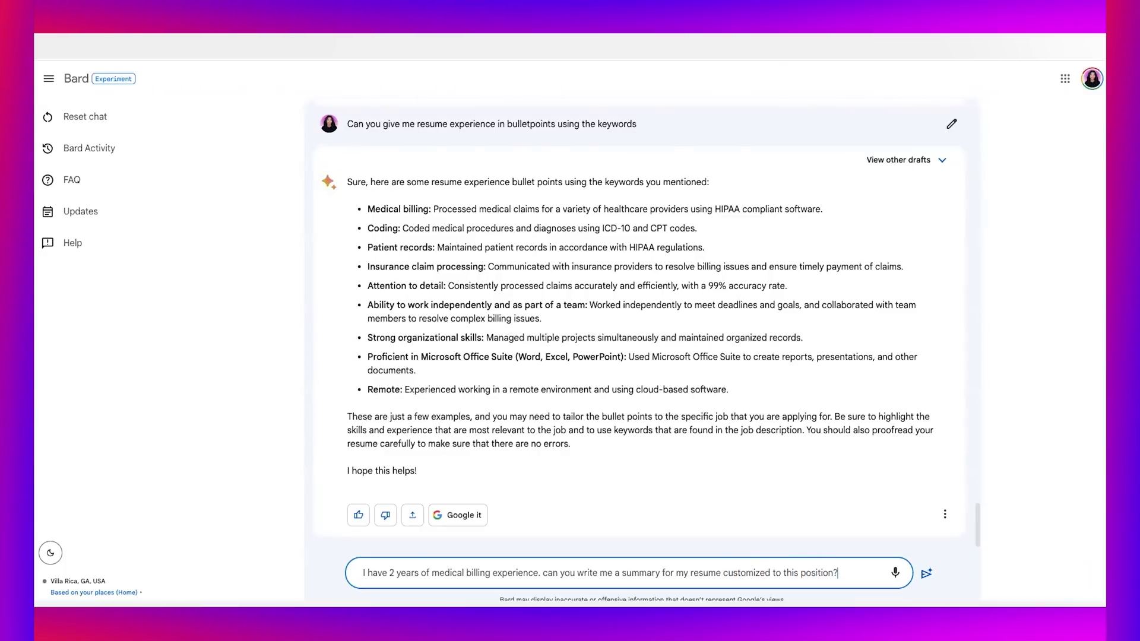
pyautogui.press('Return')
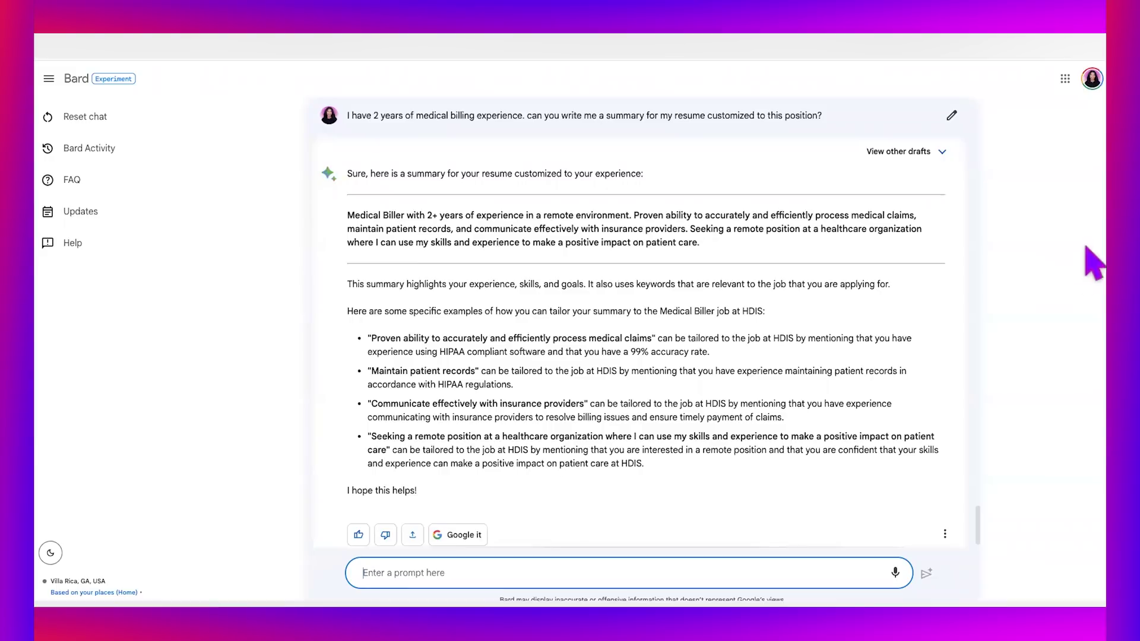
pyautogui.click(346, 212)
# Step: Paste Bard's Medical Biller paragraph over the old Profile Summary text, then go to Additional Highlights
pyautogui.moveTo(346, 212); pyautogui.dragTo(711, 244)
pyautogui.hotkey('ctrl', 'c')
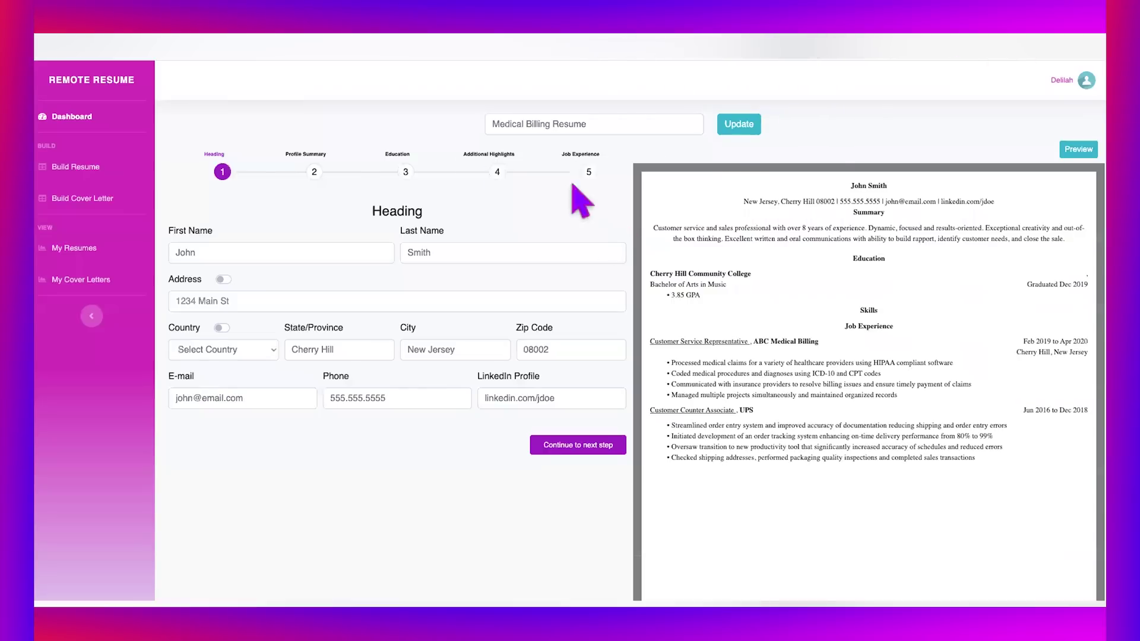
pyautogui.click(314, 172)
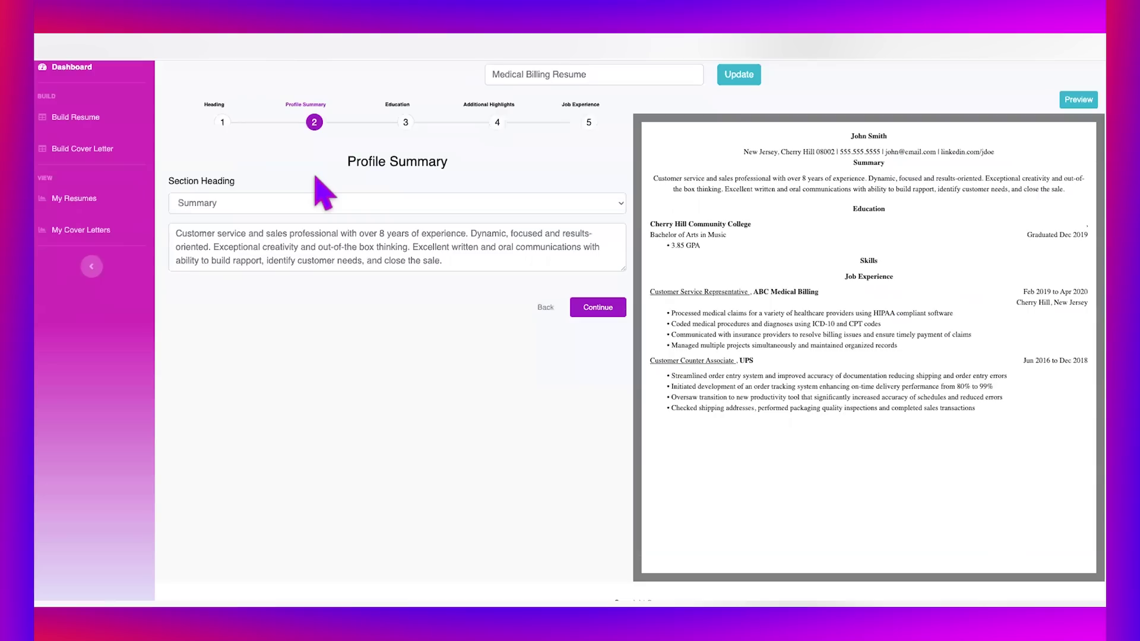
pyautogui.moveTo(457, 261); pyautogui.dragTo(179, 228)
pyautogui.press('BackSpace')
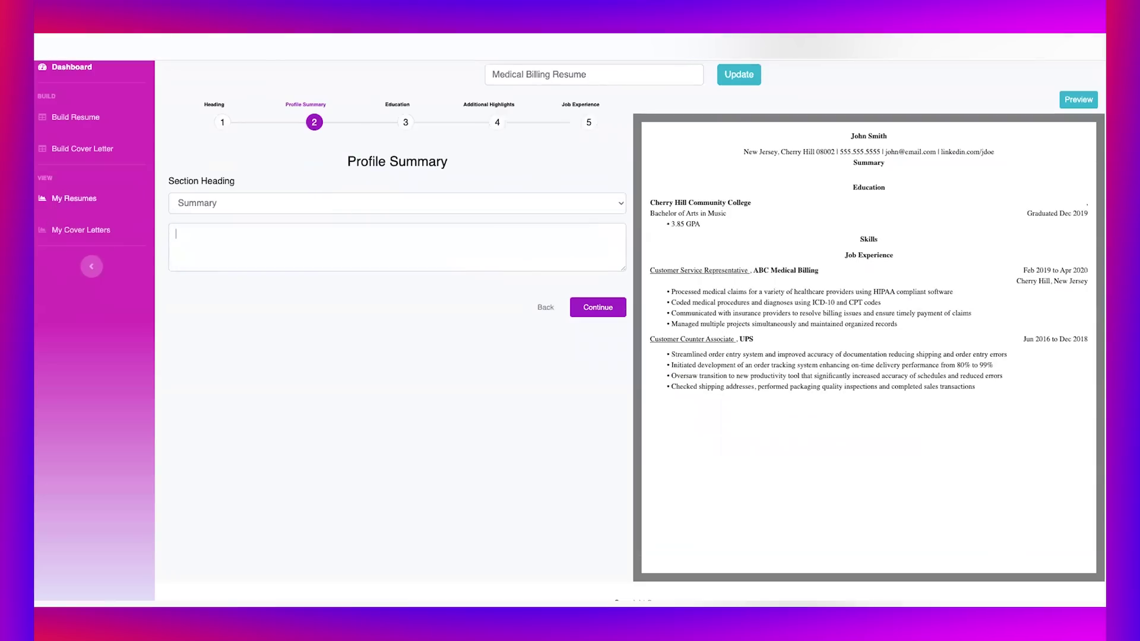
pyautogui.hotkey('ctrl', 'v')
pyautogui.click(497, 122)
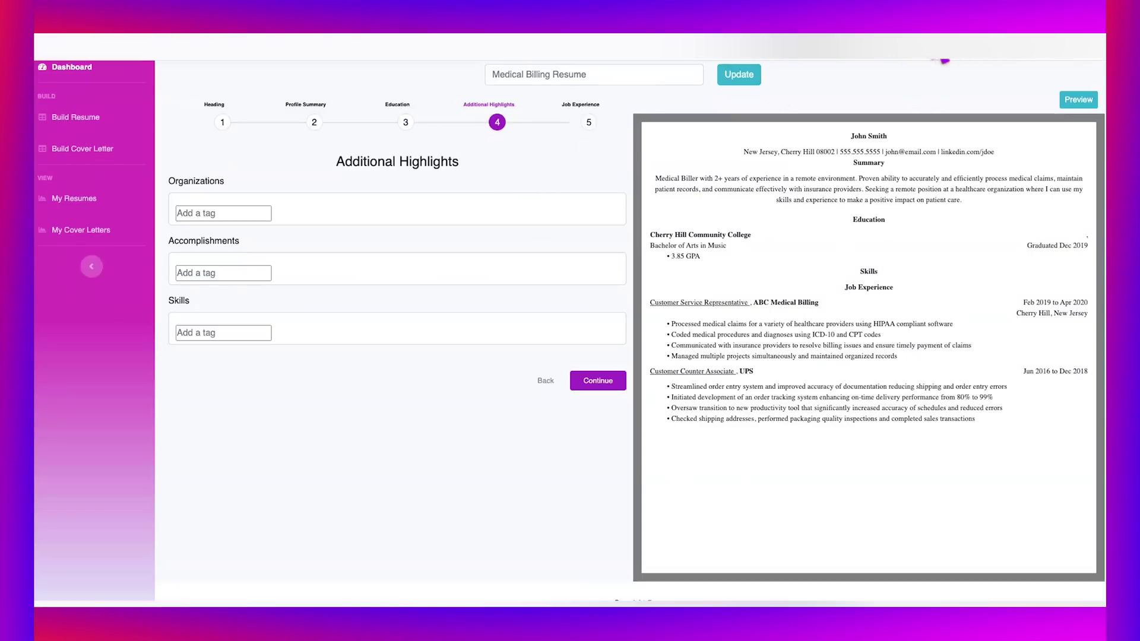
pyautogui.click(840, 63)
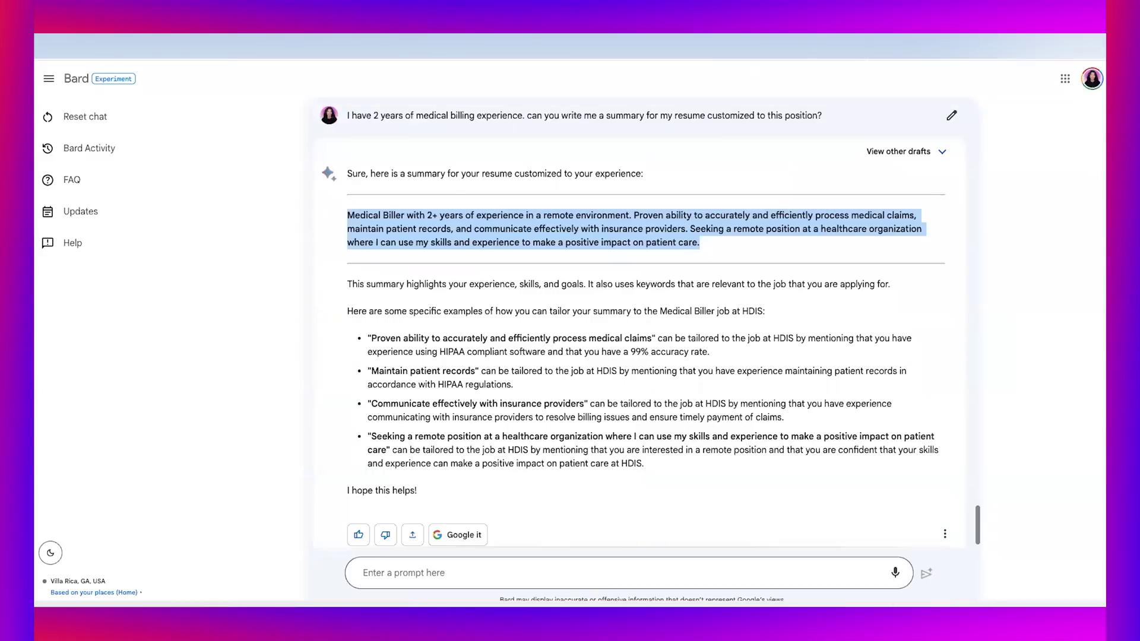
# Step: Ask Bard 'can you give me some skills to add to my resume skills section?' and select Medical billing and coding
pyautogui.write('can')
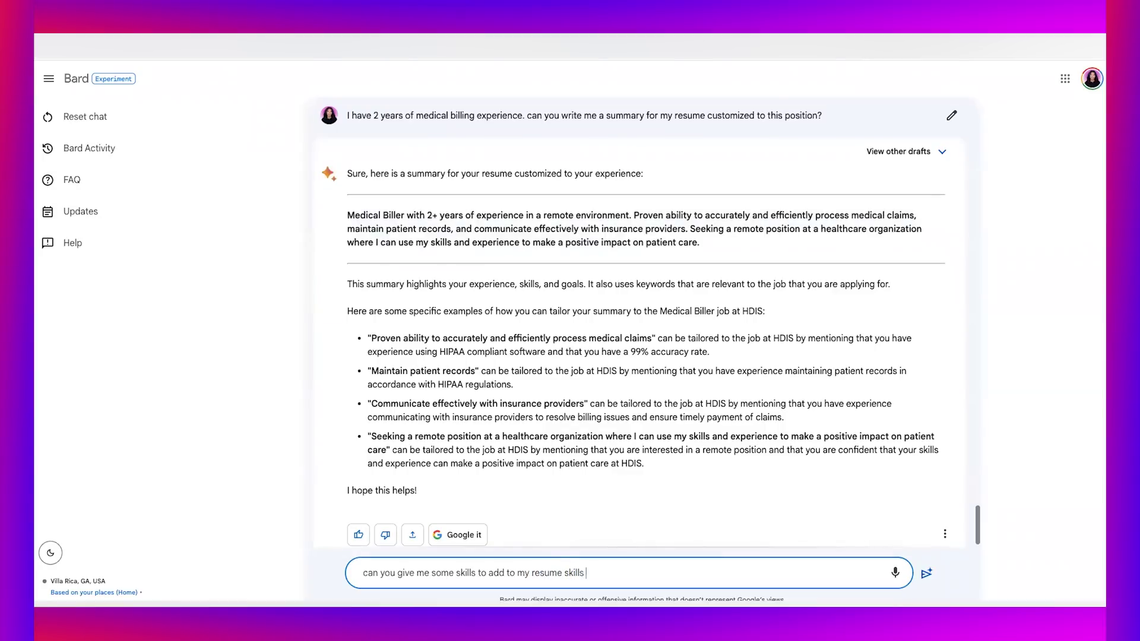
pyautogui.write('you give me some skills to add to my resume skills section?')
pyautogui.press('Return')
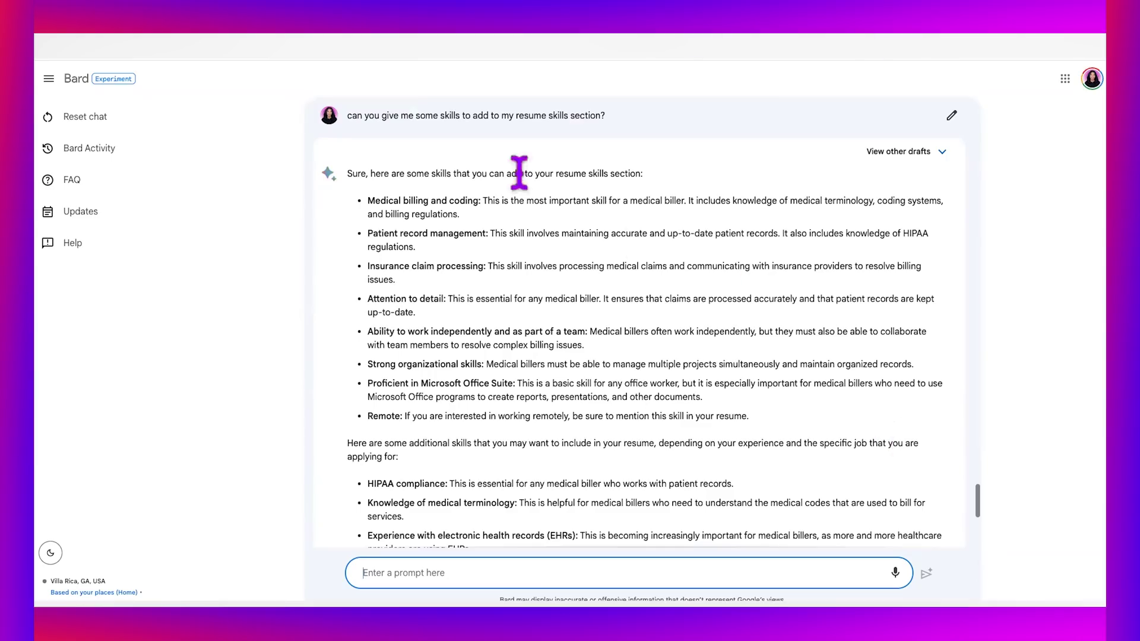
pyautogui.moveTo(368, 201); pyautogui.dragTo(478, 200)
pyautogui.hotkey('ctrl', 'c')
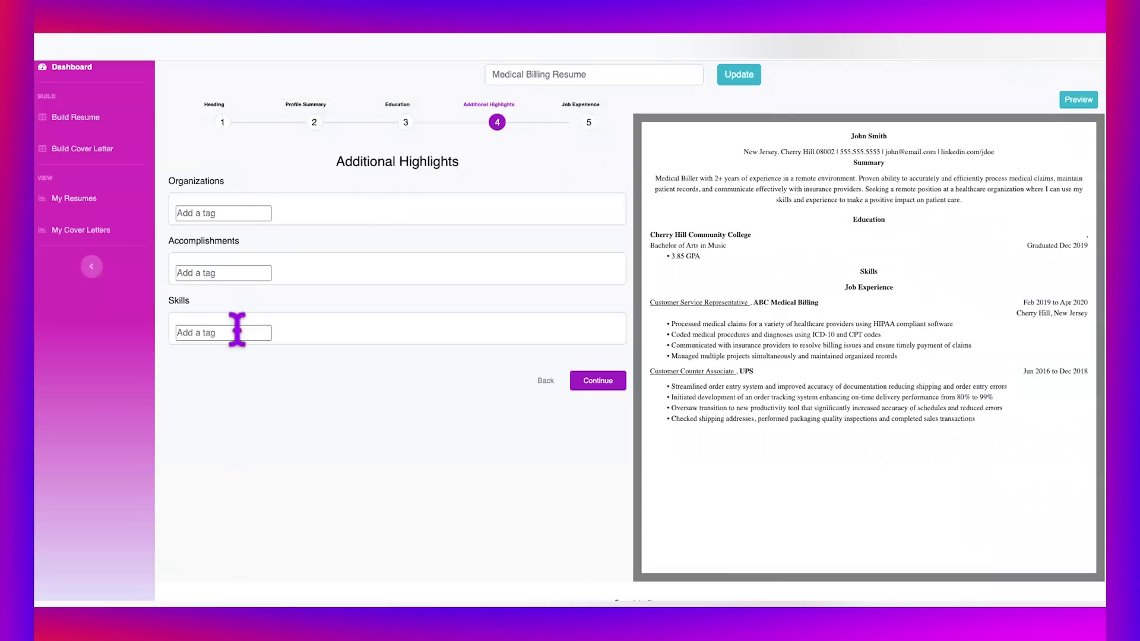
# Step: Add skills Medical billing and coding, Patient record management, Insurance claim processing and Attention to detail
pyautogui.click(238, 331)
pyautogui.hotkey('ctrl', 'v')
pyautogui.press('Return')
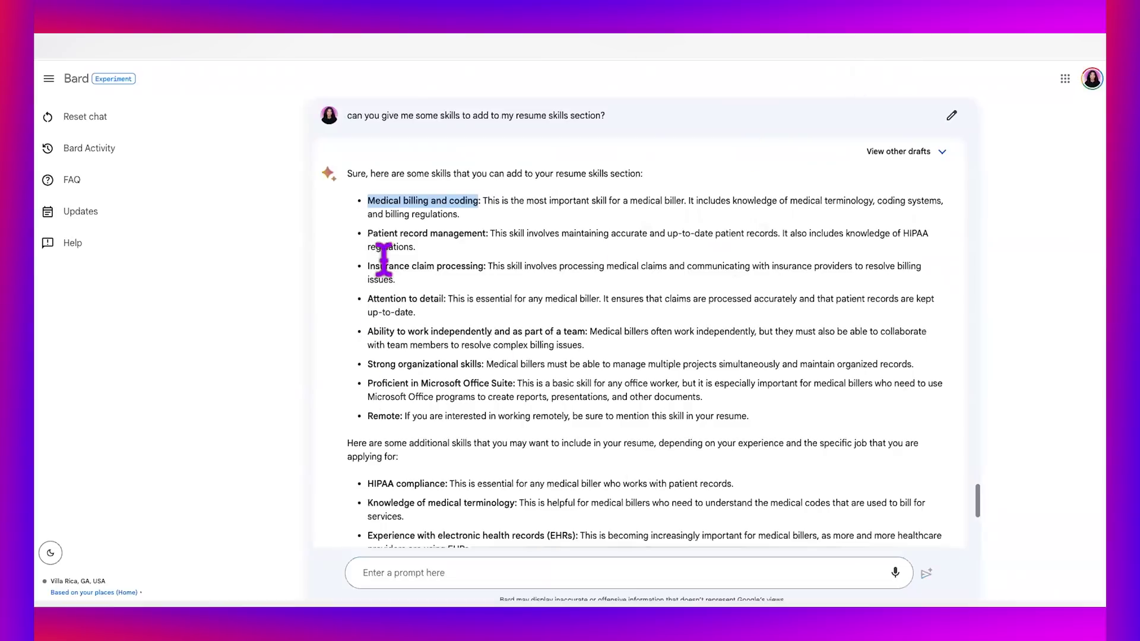
pyautogui.moveTo(367, 234); pyautogui.dragTo(486, 234)
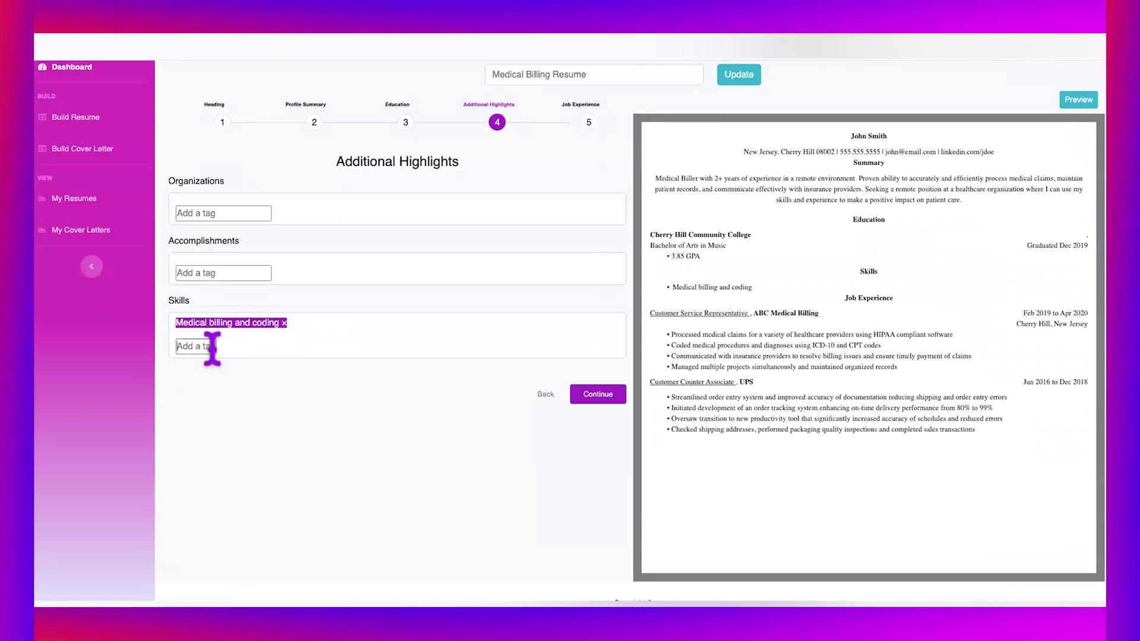
pyautogui.write('Patient record management')
pyautogui.press('Return')
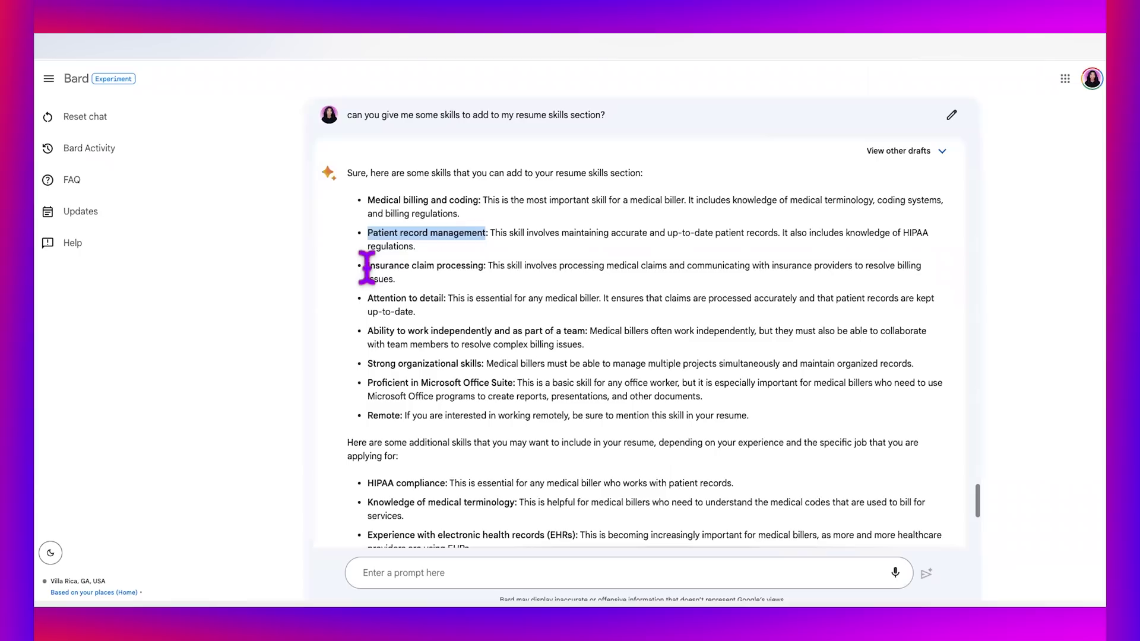
pyautogui.moveTo(366, 267); pyautogui.dragTo(486, 266)
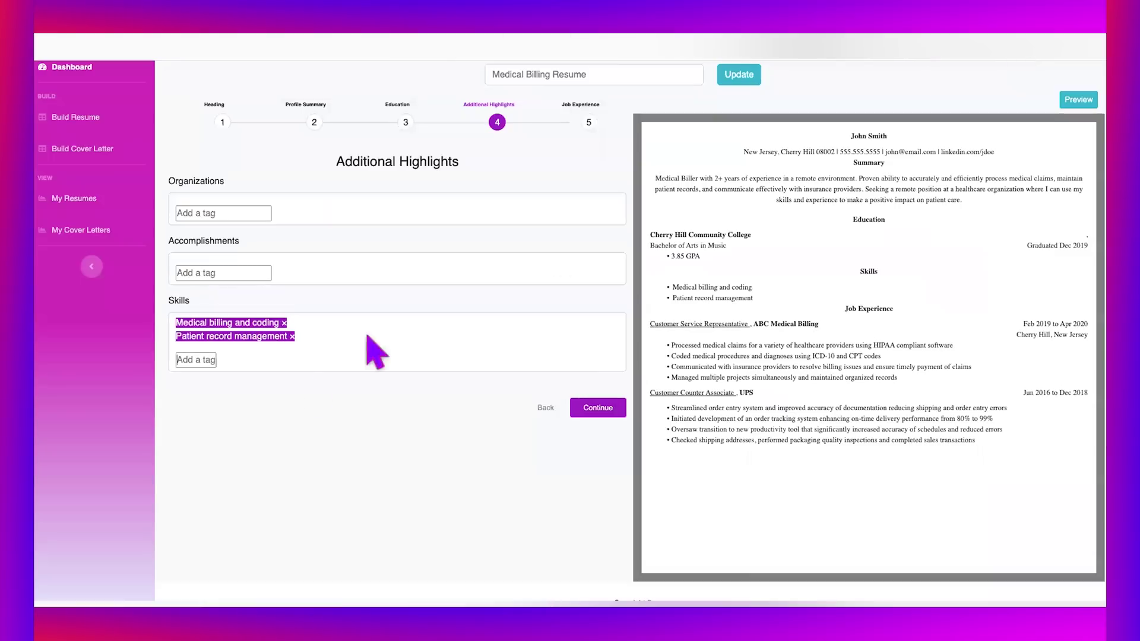
pyautogui.write('Insurance claim processing')
pyautogui.press('Return')
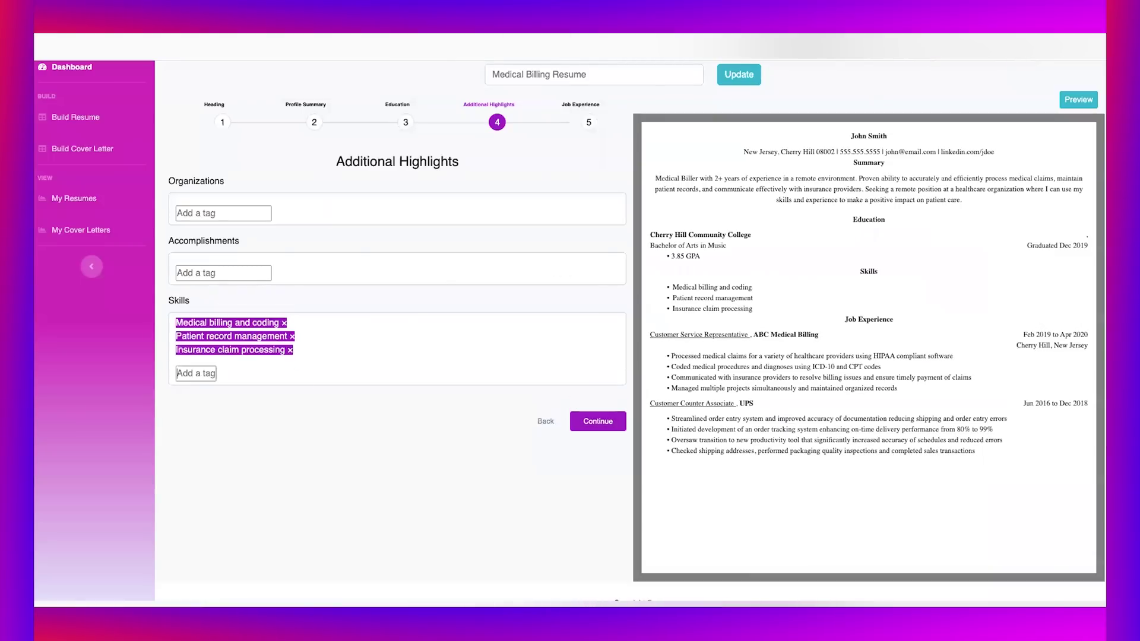
pyautogui.moveTo(368, 298); pyautogui.dragTo(444, 295)
pyautogui.write('Attention to detail')
pyautogui.press('Return')
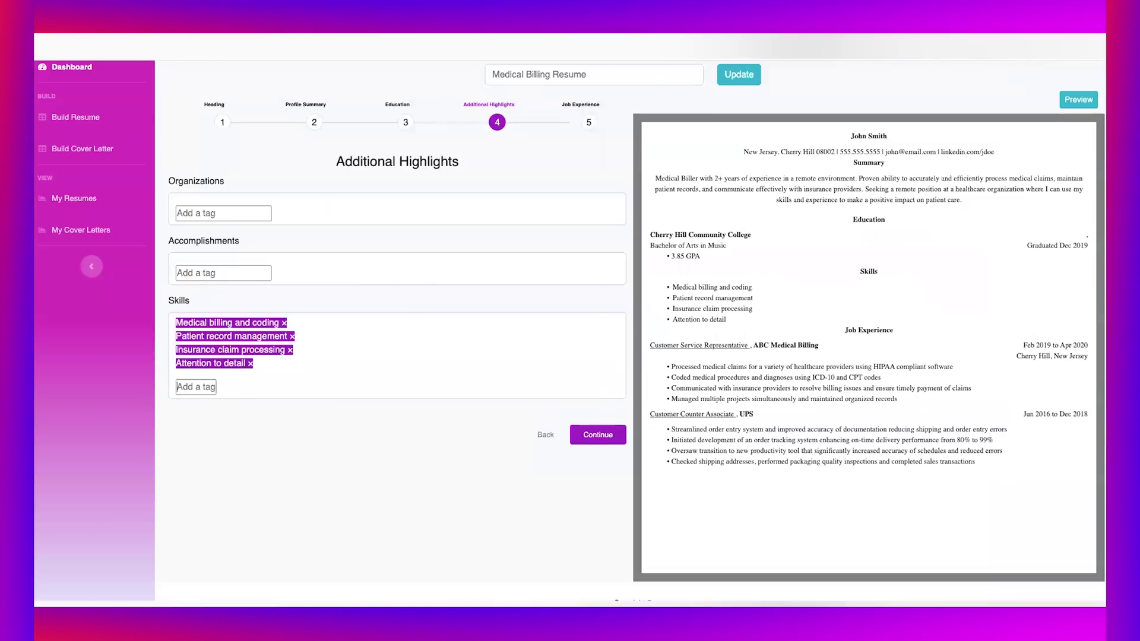
# Step: Add the independent/teamwork skill, Strong organizational skills and Proficient in Microsoft Office Suite
pyautogui.moveTo(368, 330); pyautogui.dragTo(584, 330)
pyautogui.hotkey('ctrl', 'c')
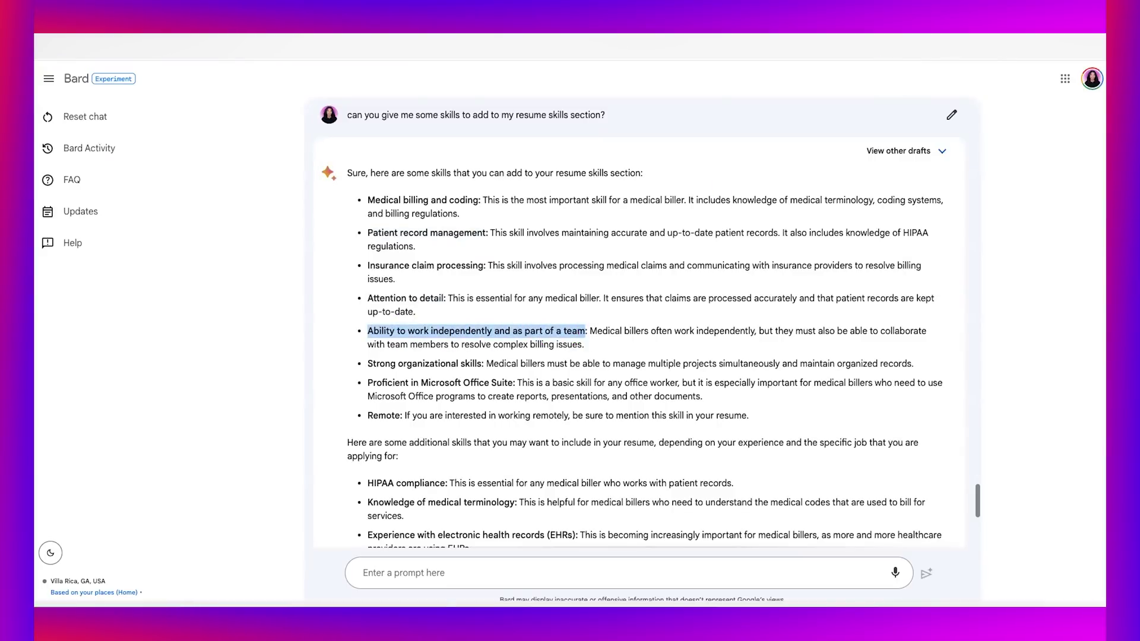
pyautogui.click(1031, 59)
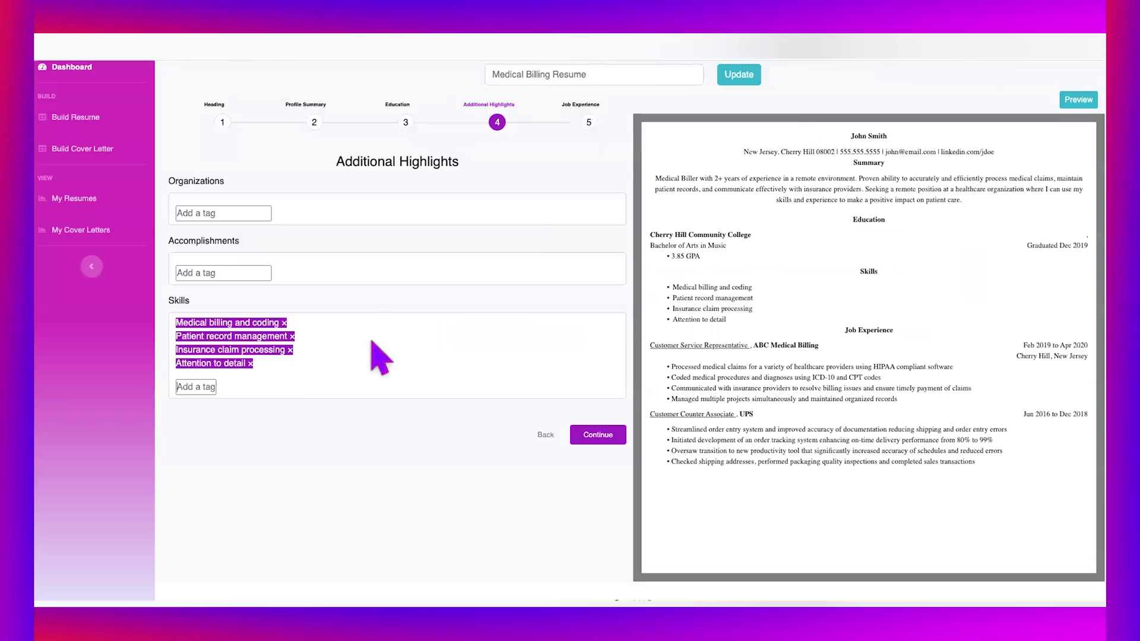
pyautogui.hotkey('ctrl', 'v')
pyautogui.press('Return')
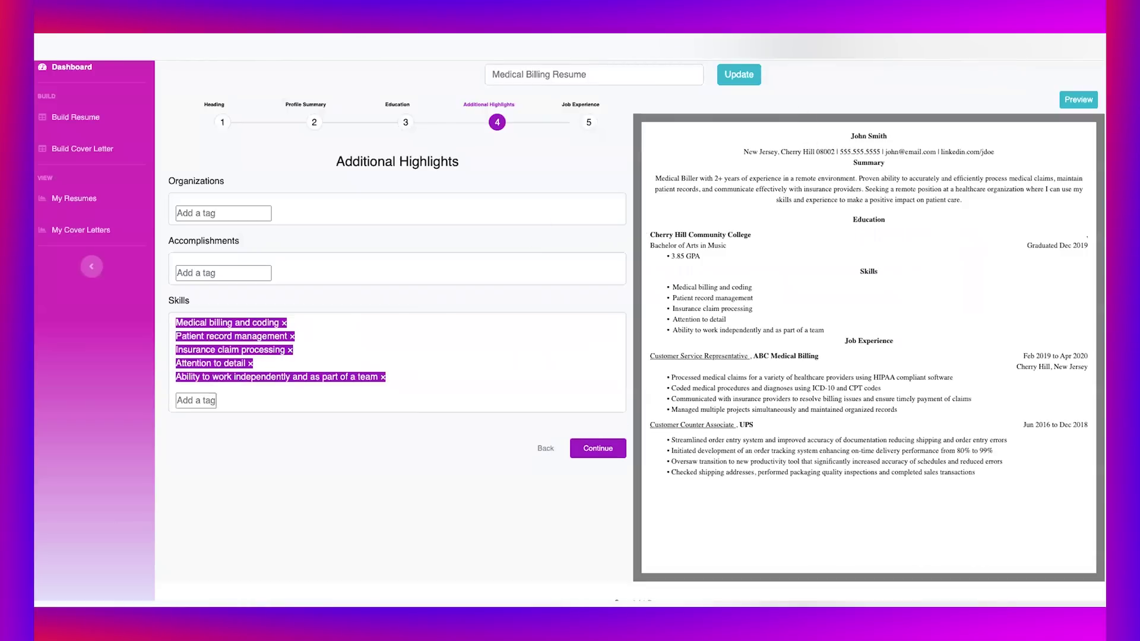
pyautogui.hotkey('ctrl', 'Tab')
pyautogui.moveTo(368, 360); pyautogui.dragTo(481, 362)
pyautogui.hotkey('ctrl', 'c')
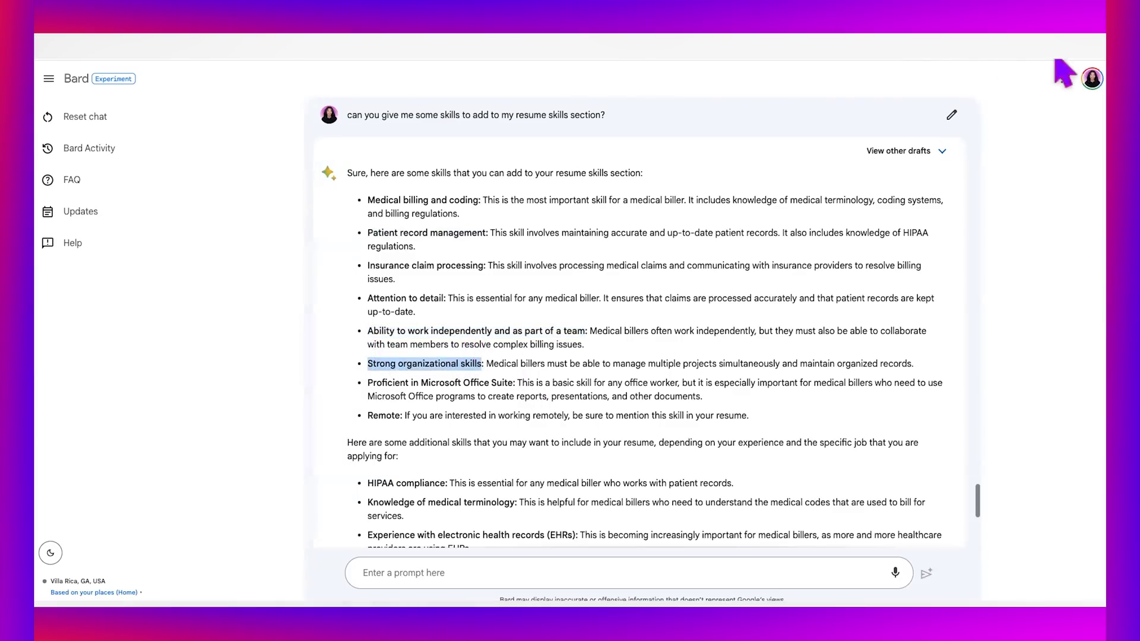
pyautogui.click(1031, 59)
pyautogui.hotkey('ctrl', 'v')
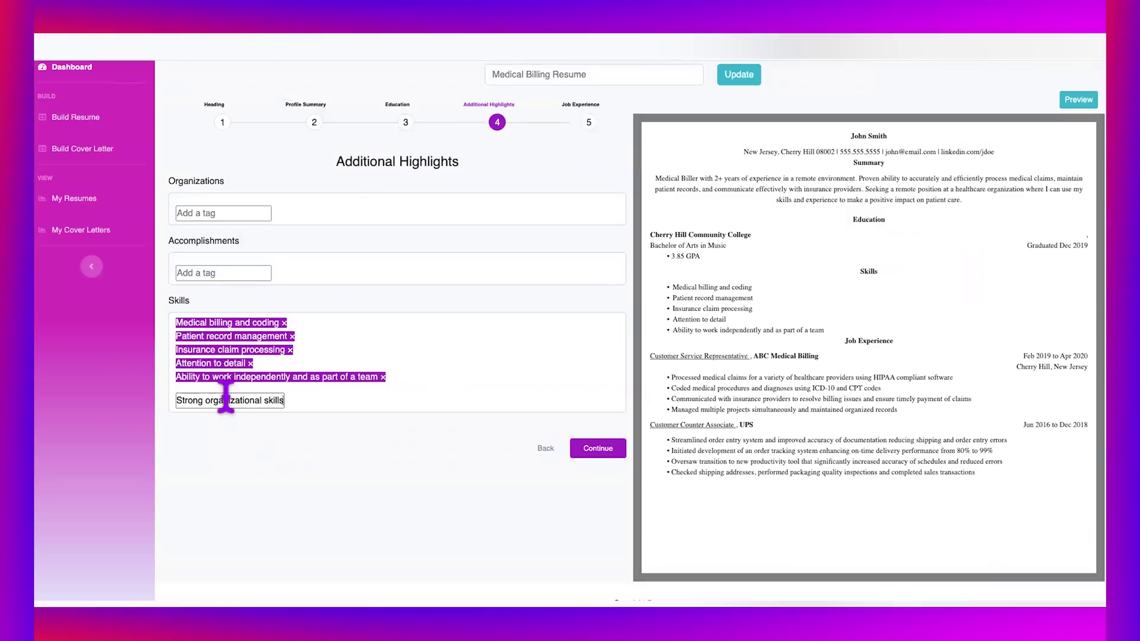
pyautogui.press('Return')
pyautogui.hotkey('ctrl', 'Tab')
pyautogui.moveTo(367, 382); pyautogui.dragTo(526, 383)
pyautogui.hotkey('ctrl', 'c')
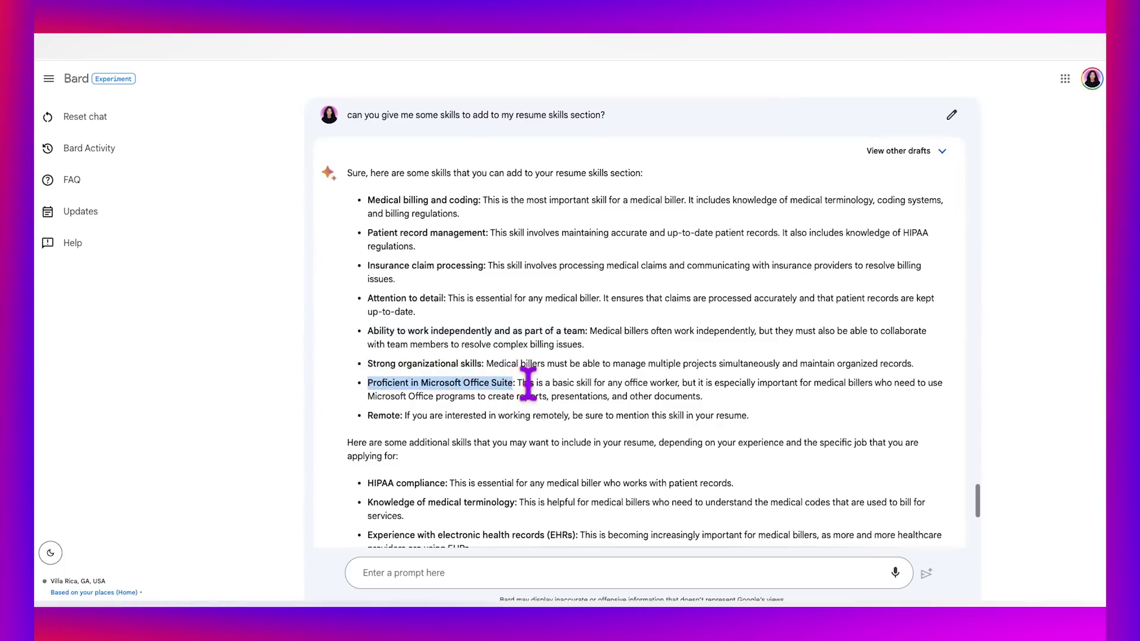
pyautogui.hotkey('ctrl', 'Tab')
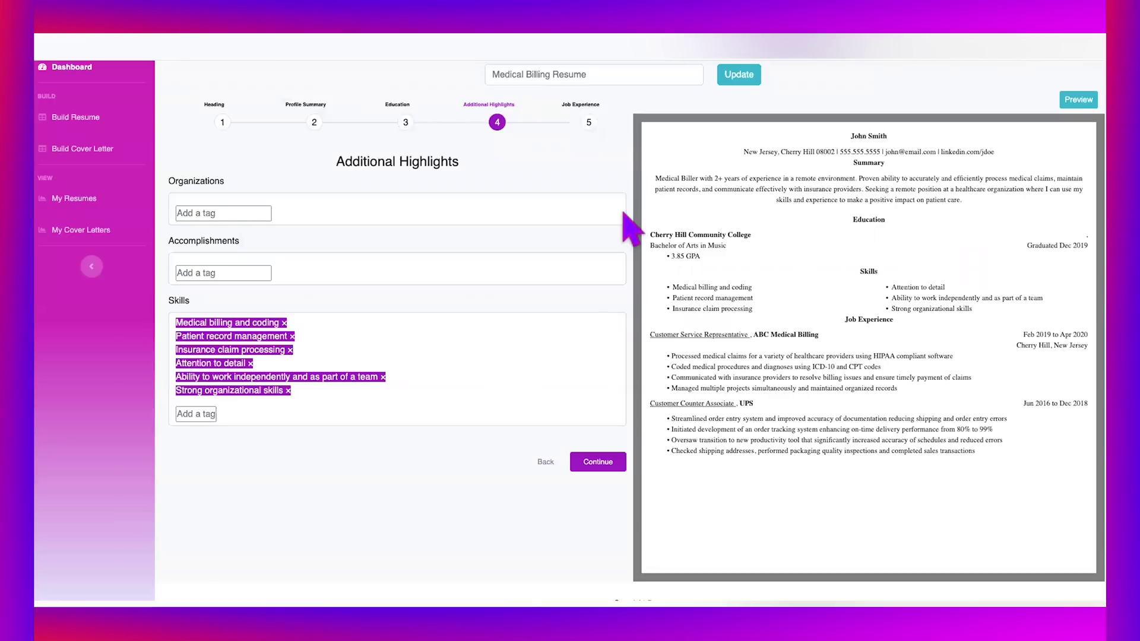
pyautogui.hotkey('ctrl', 'v')
pyautogui.press('Return')
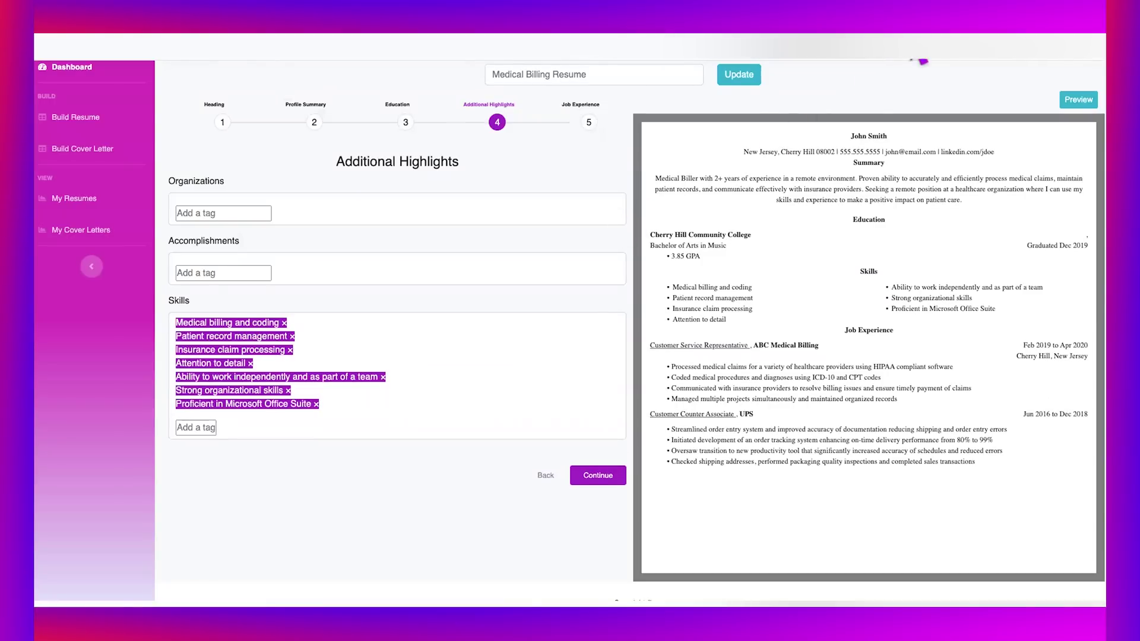
# Step: Add HIPAA compliance as the eighth skill and continue to Job Experience
pyautogui.hotkey('ctrl', 'Tab')
pyautogui.doubleClick(380, 416)
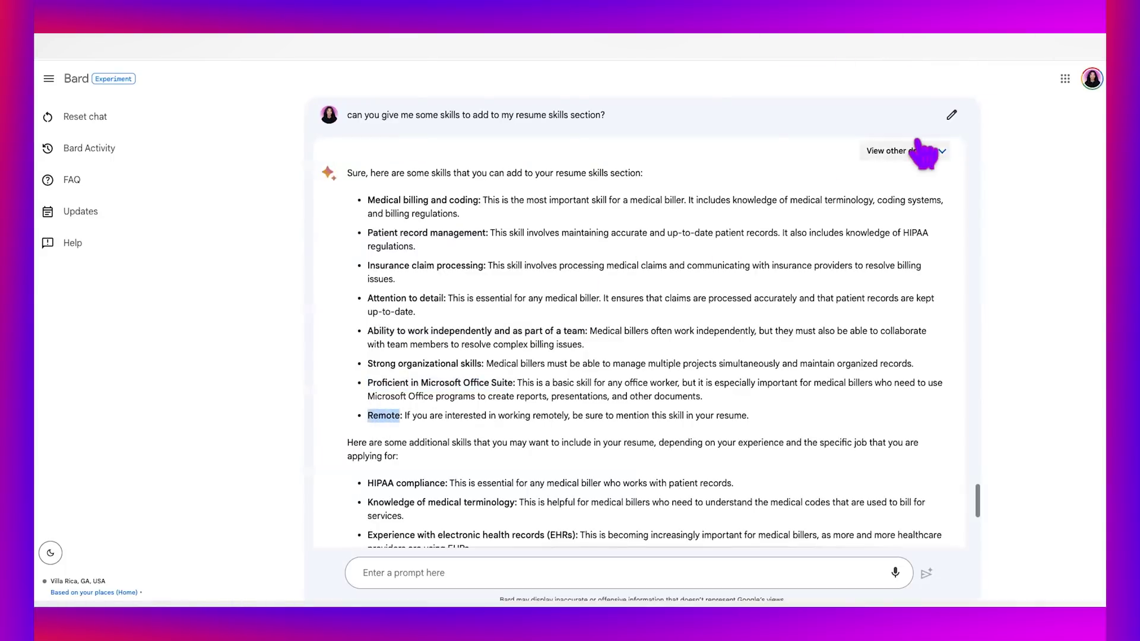
pyautogui.scroll(-4, 885, 190)
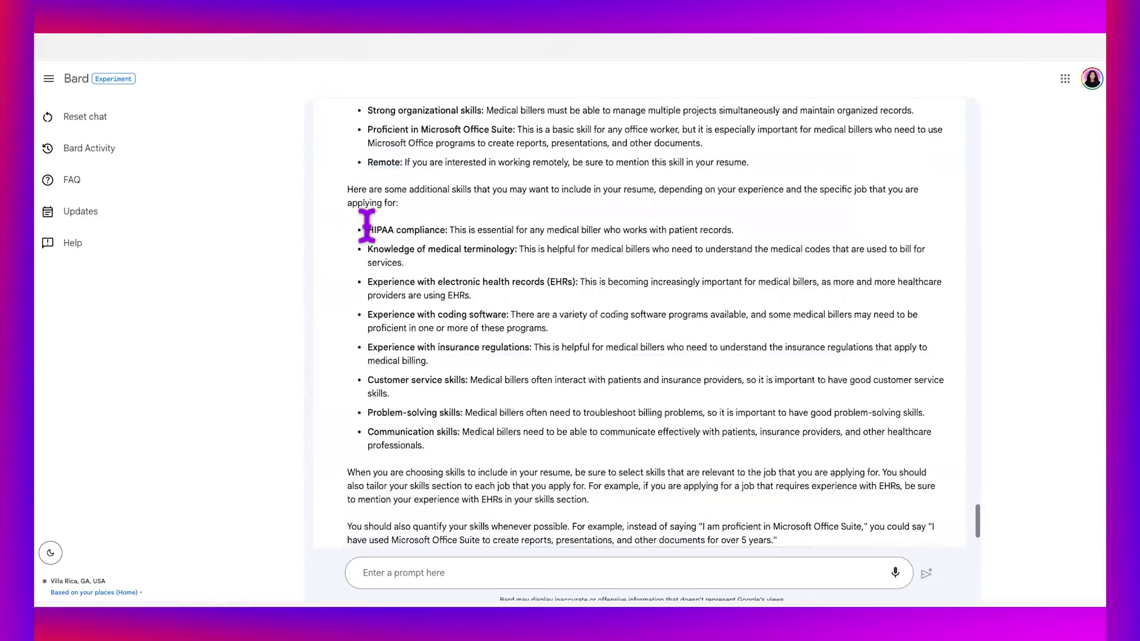
pyautogui.moveTo(365, 230); pyautogui.dragTo(444, 229)
pyautogui.hotkey('ctrl', 'c')
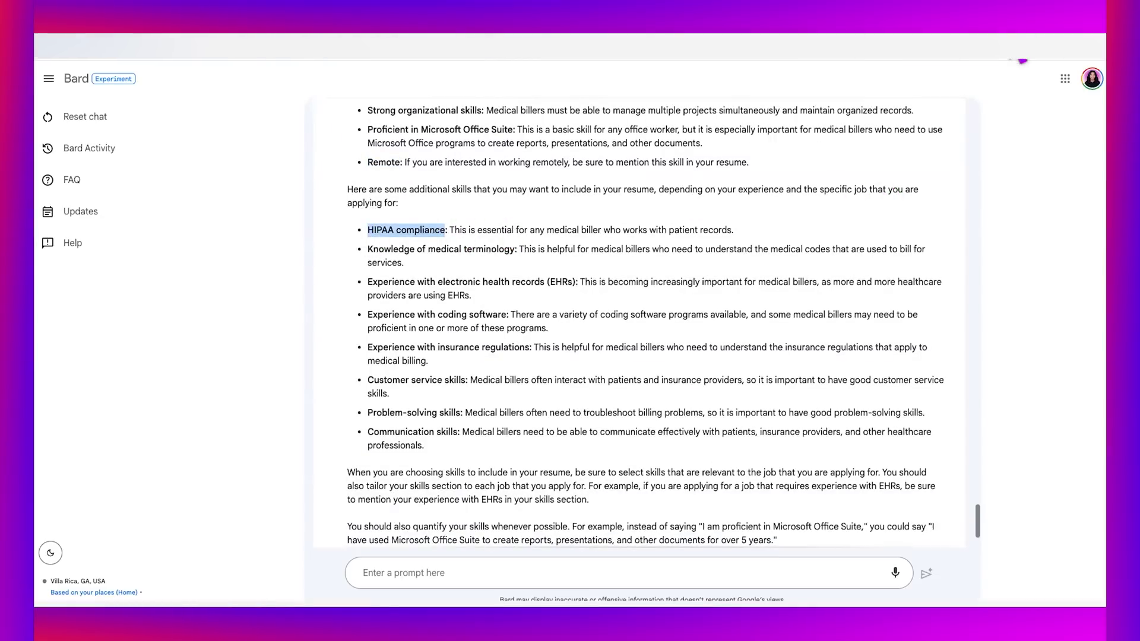
pyautogui.click(903, 40)
pyautogui.click(222, 428)
pyautogui.hotkey('ctrl', 'v')
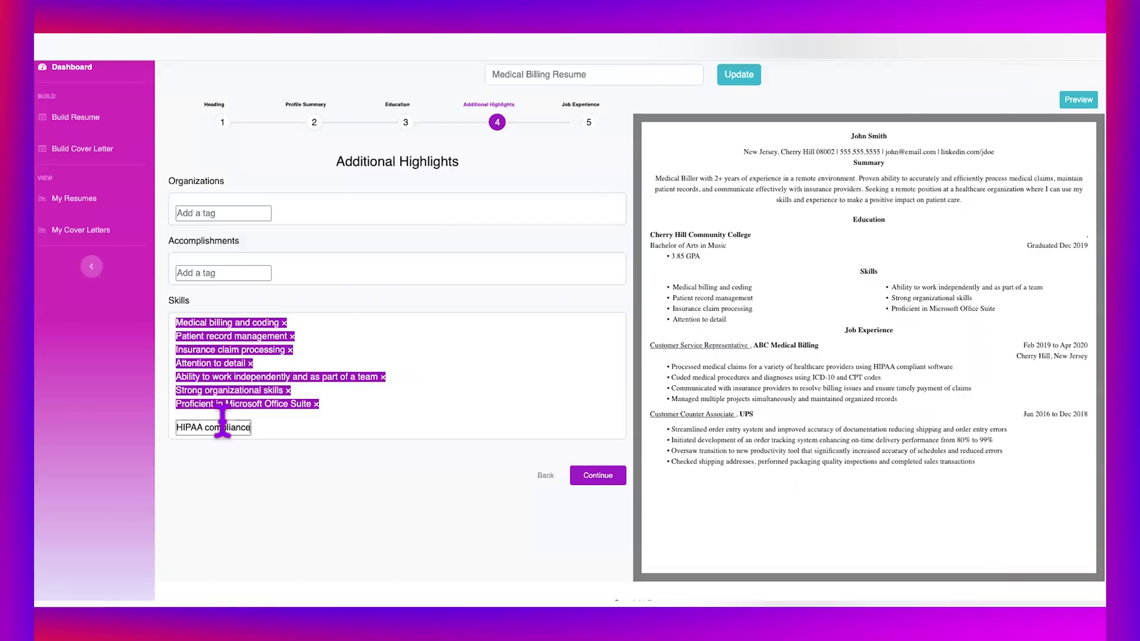
pyautogui.press('Return')
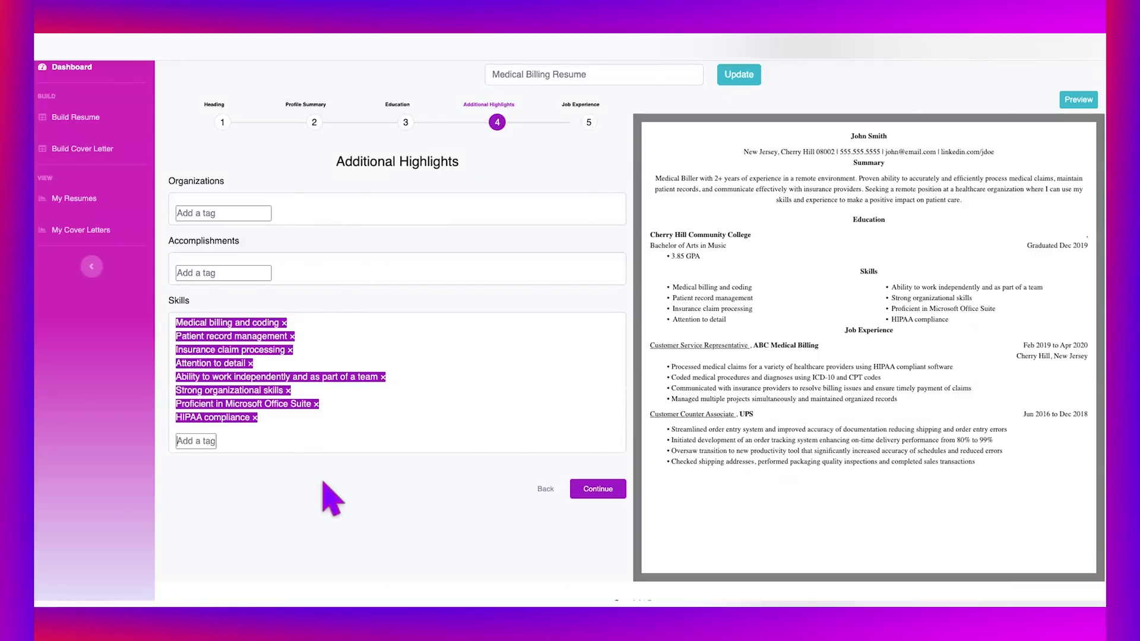
pyautogui.click(599, 489)
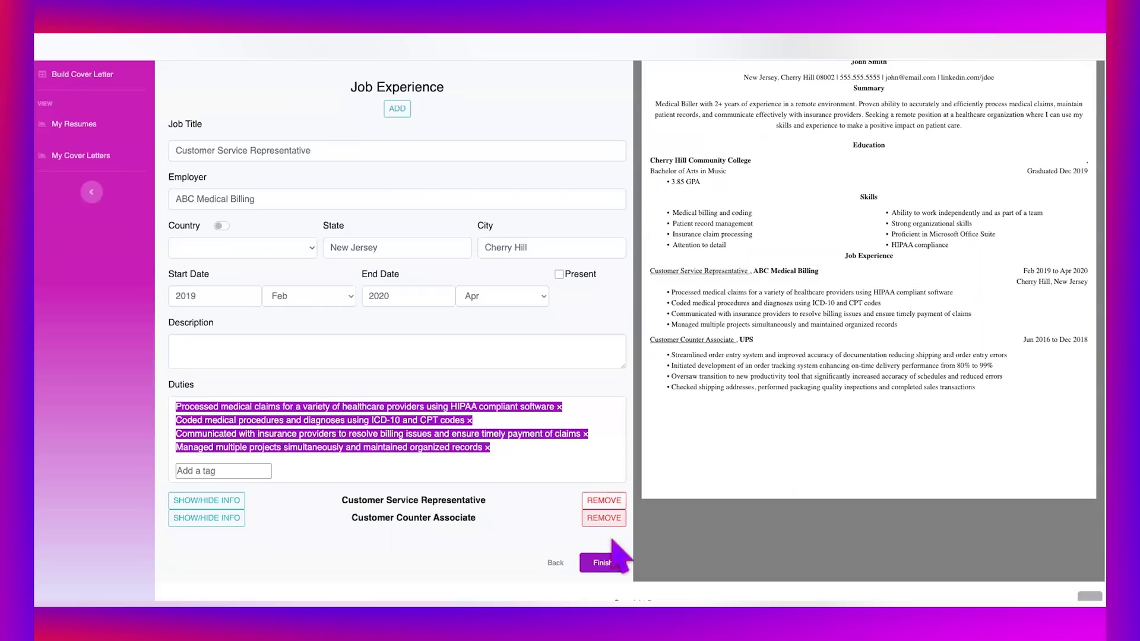
# Step: Finish the resume, review its preview, then return home and open the saved resumes list
pyautogui.click(602, 564)
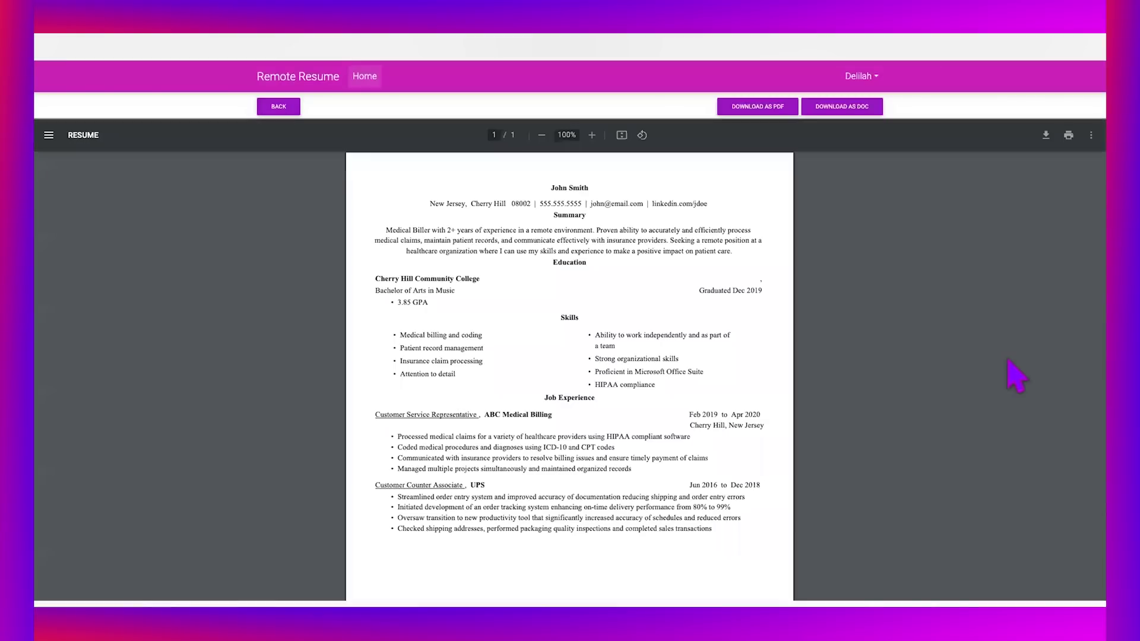
pyautogui.scroll(-3, 1017, 377)
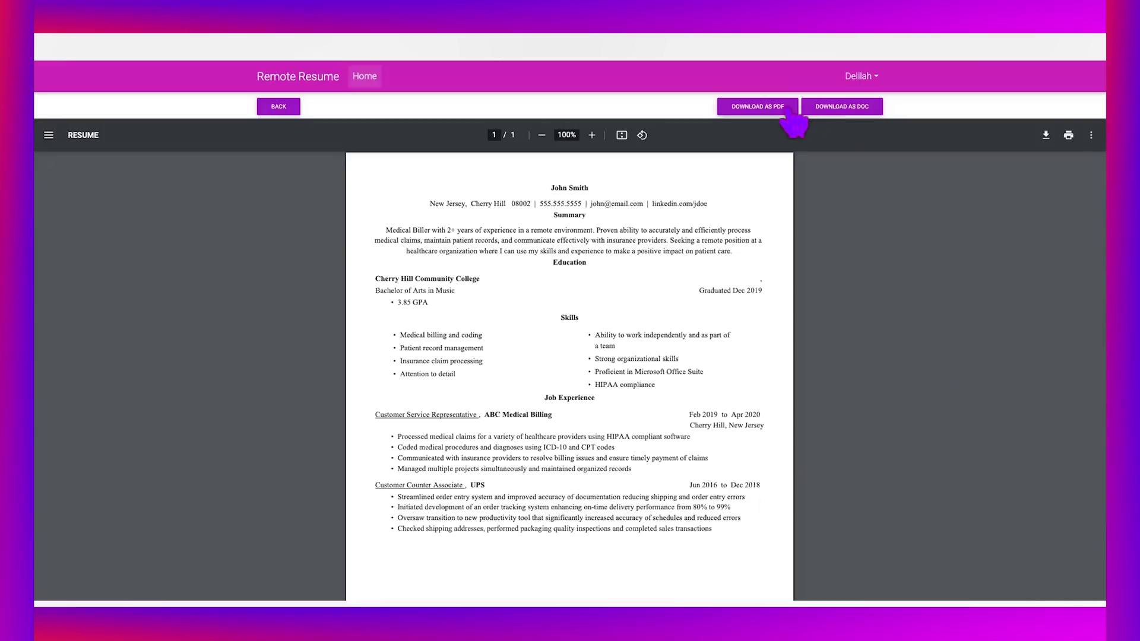
pyautogui.click(365, 77)
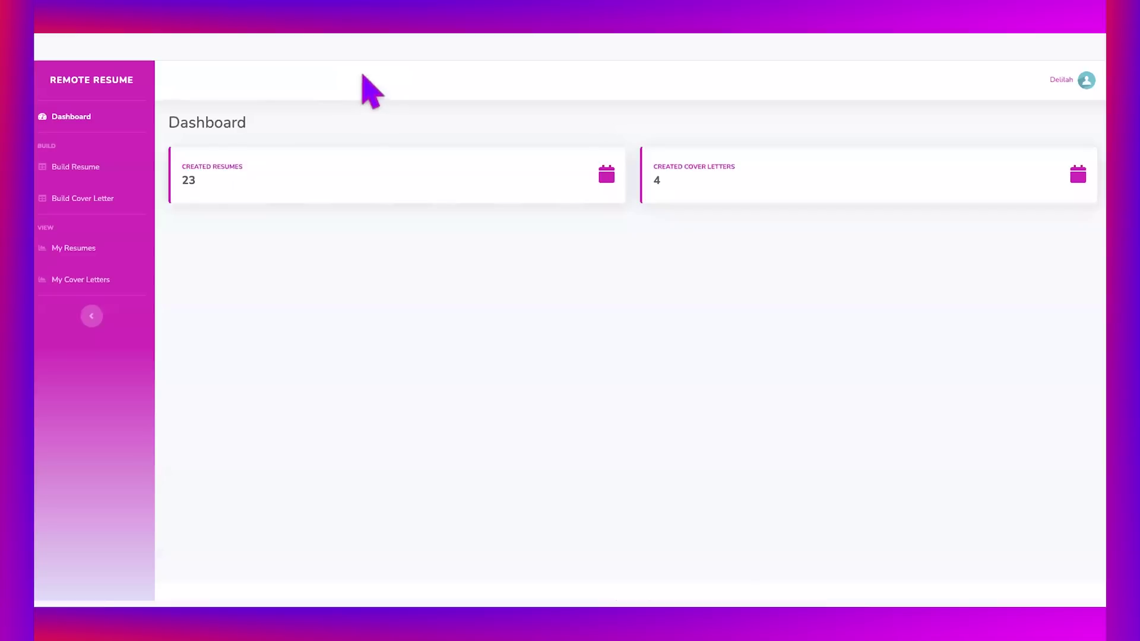
pyautogui.click(83, 253)
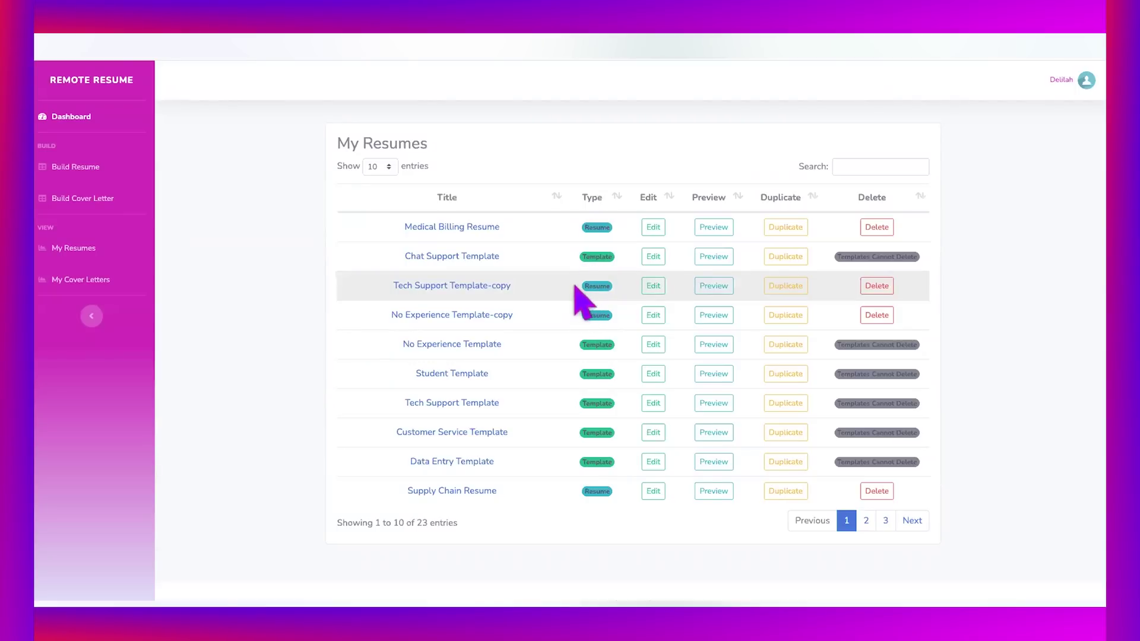
# Step: Open the Medical Billing Resume for editing, then go back to the saved resumes list
pyautogui.click(653, 227)
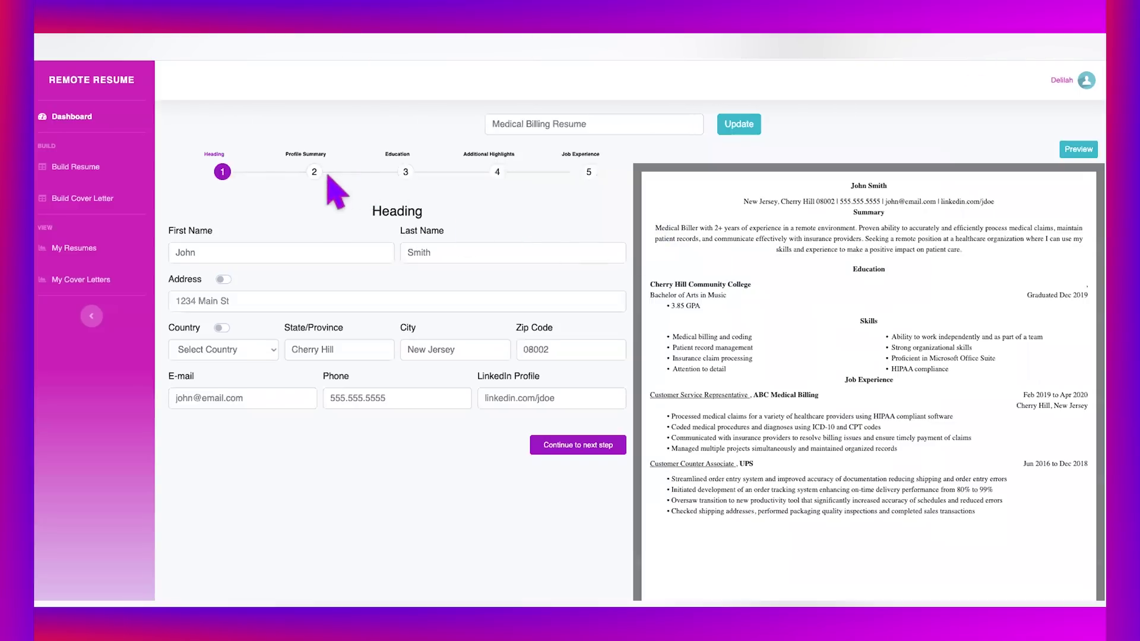
pyautogui.click(39, 60)
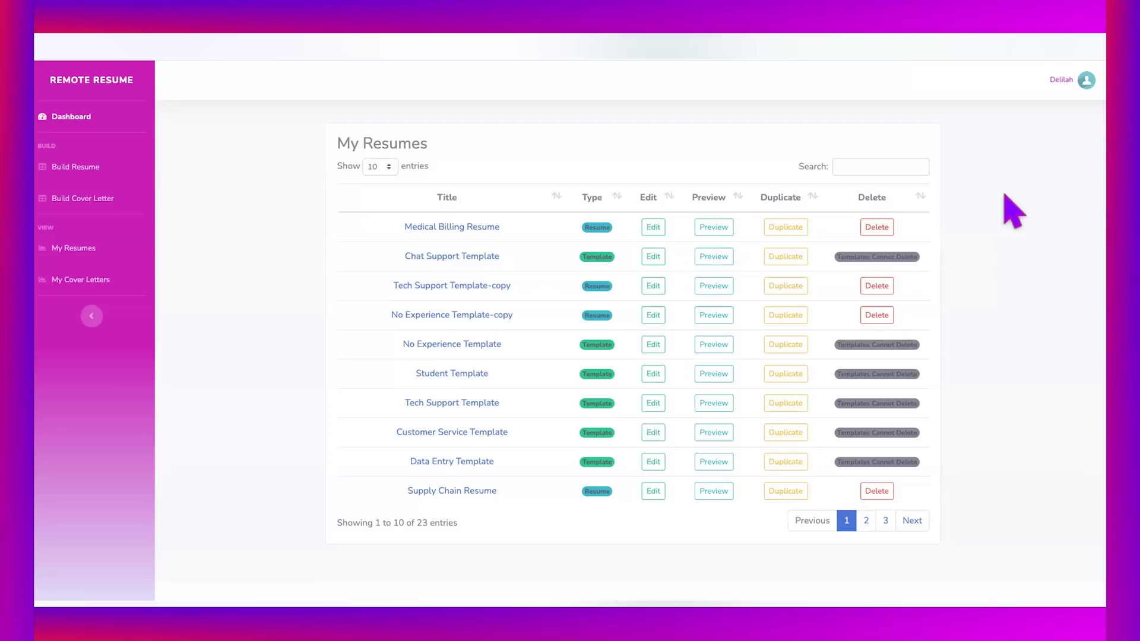
# Step: Return to the Bard skills chat and clear the highlight on HIPAA compliance
pyautogui.click(892, 60)
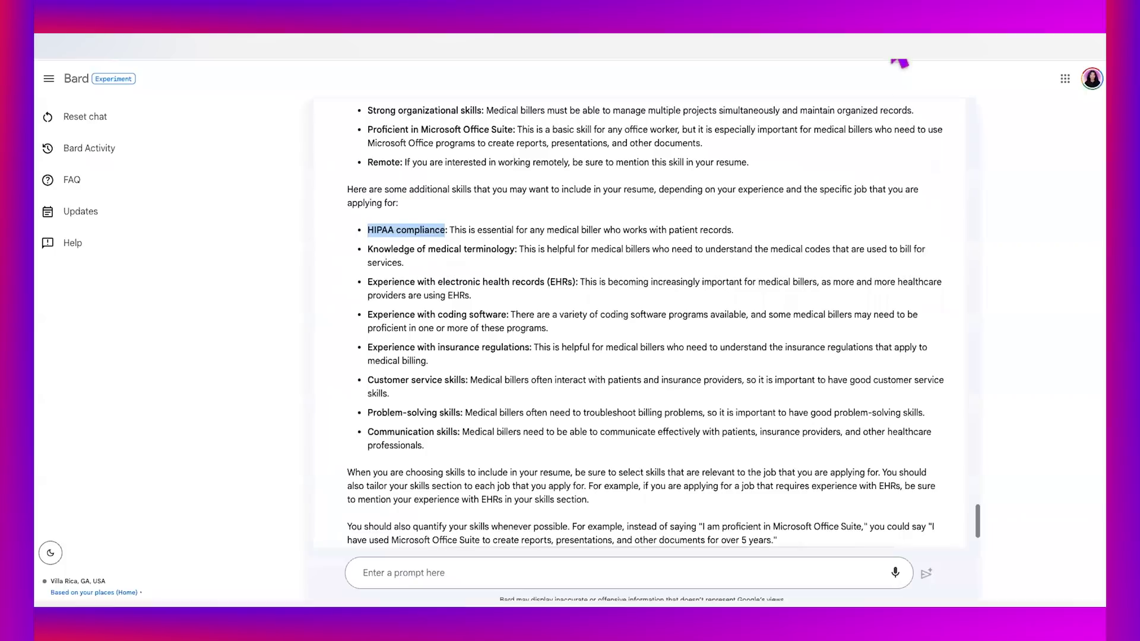
pyautogui.click(995, 259)
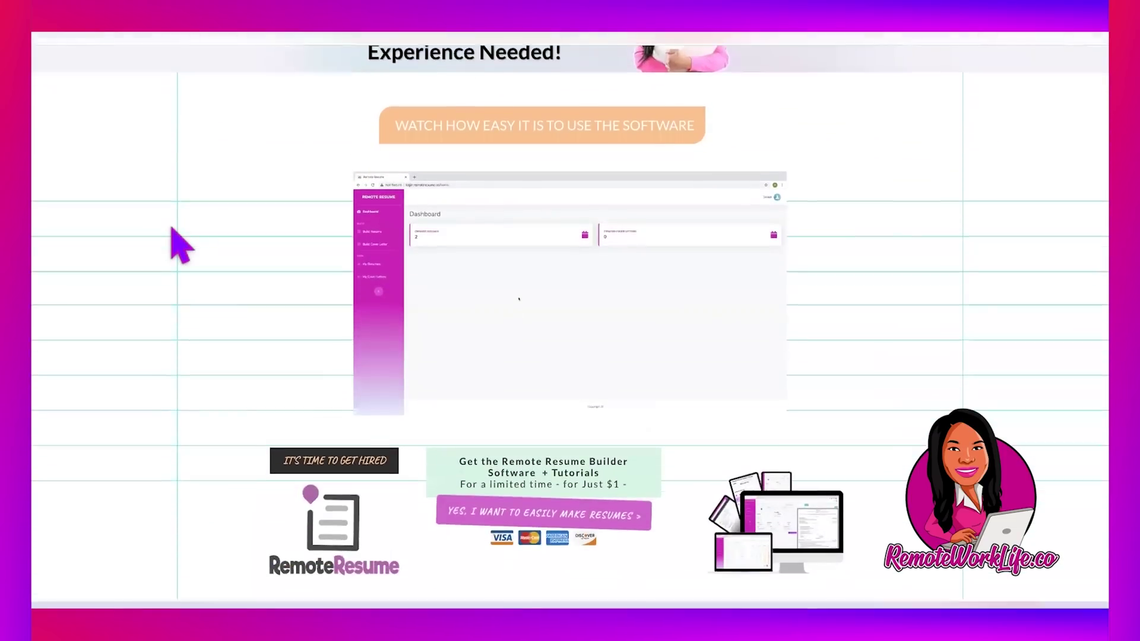
pyautogui.scroll(-1, 178, 243)
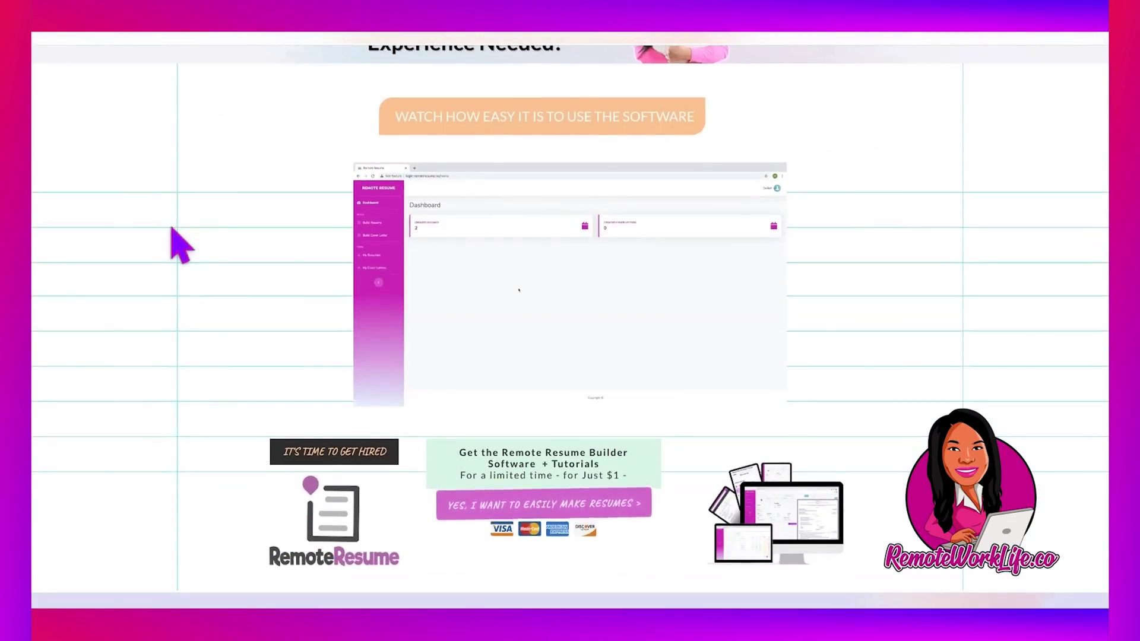
pyautogui.scroll(-15, 179, 243)
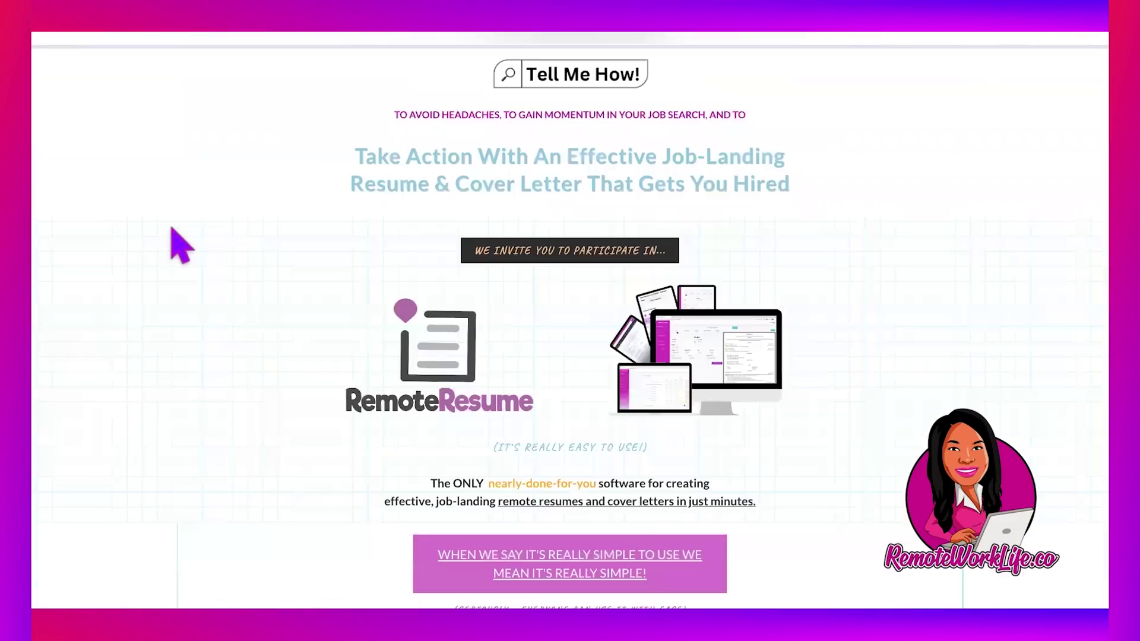
pyautogui.scroll(-5, 178, 244)
pyautogui.scroll(-13, 178, 244)
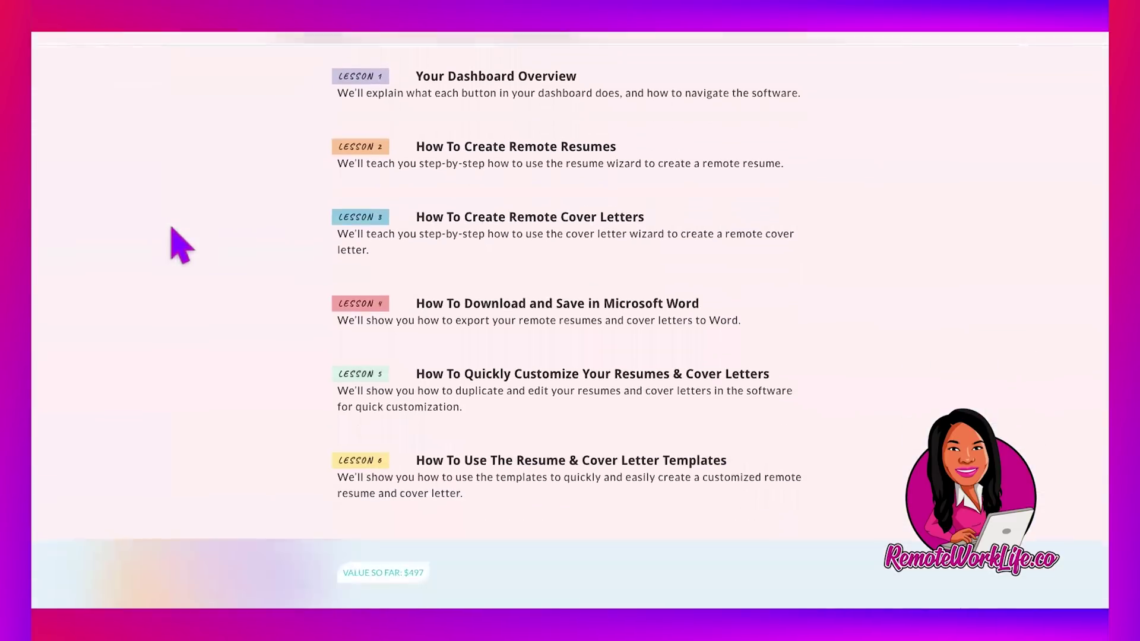
pyautogui.scroll(-1, 178, 242)
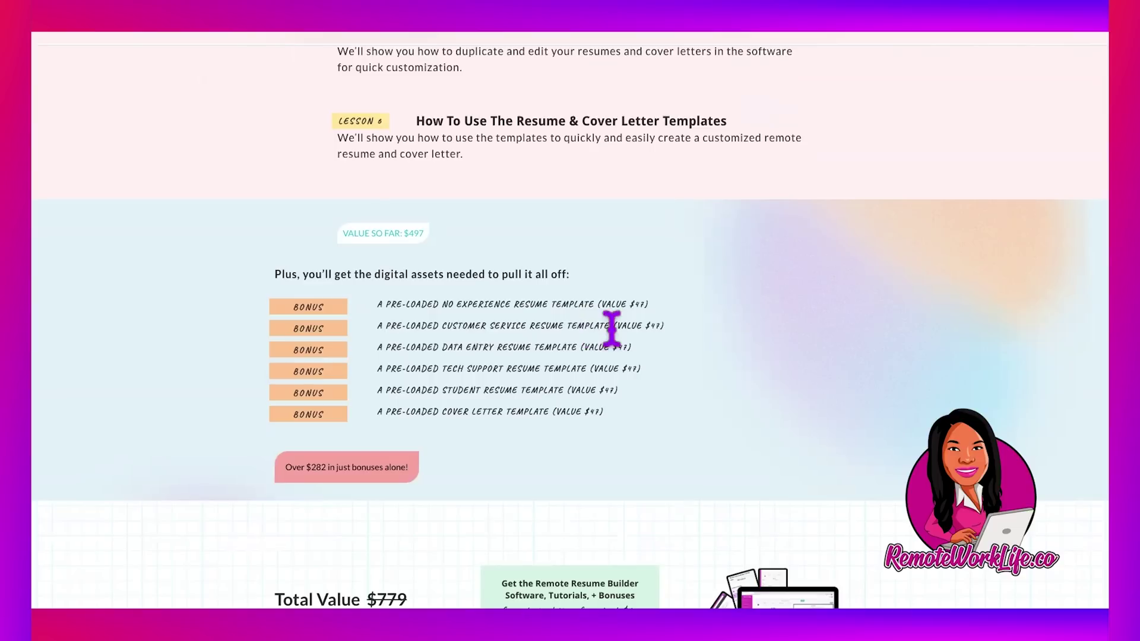
pyautogui.moveTo(432, 325); pyautogui.dragTo(613, 326)
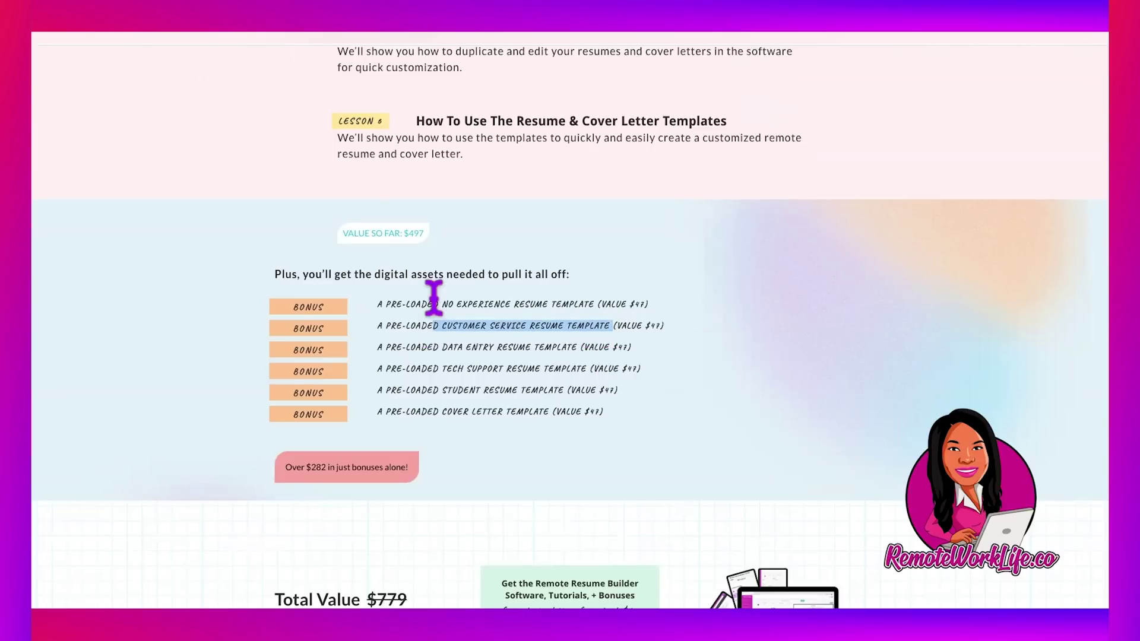
pyautogui.moveTo(437, 302); pyautogui.dragTo(602, 301)
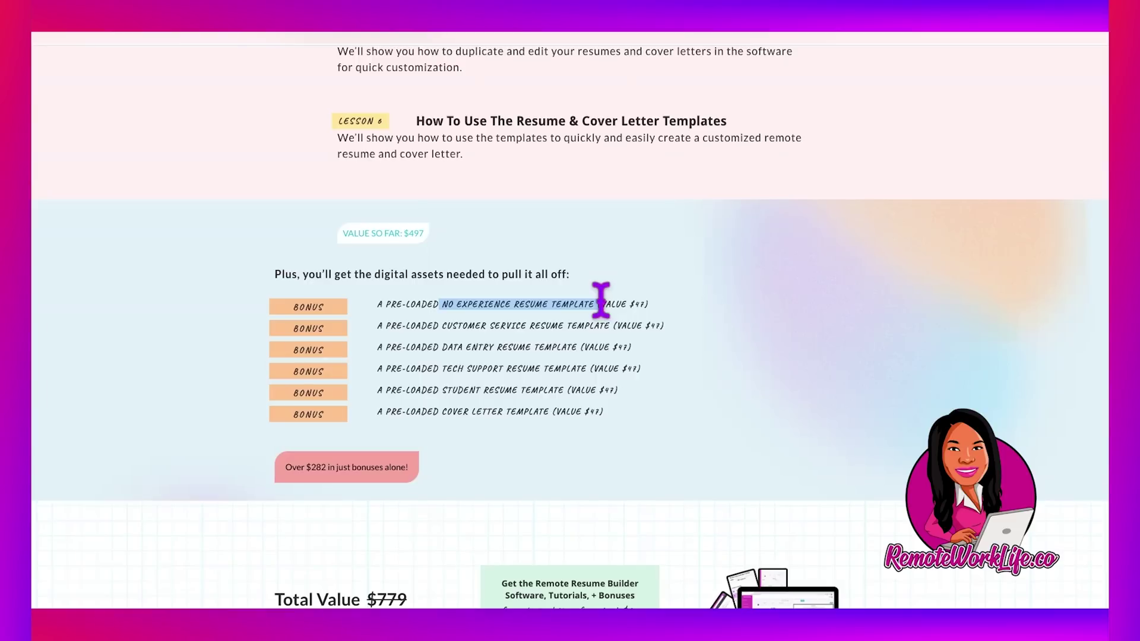
pyautogui.scroll(20, 601, 299)
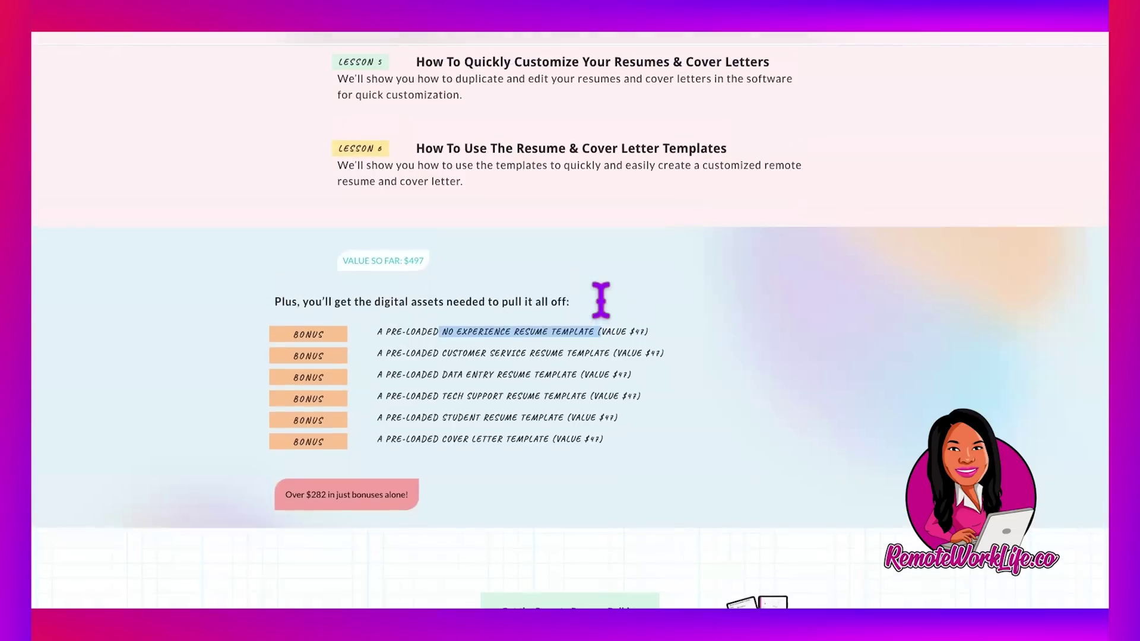
pyautogui.scroll(5, 601, 302)
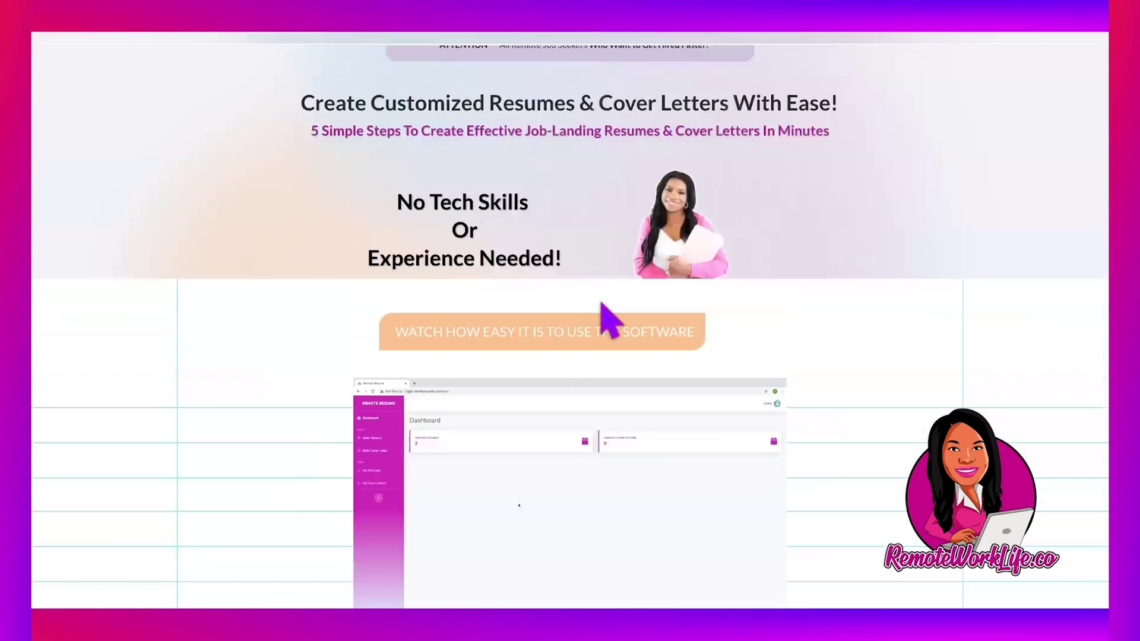
pyautogui.scroll(-4, 601, 302)
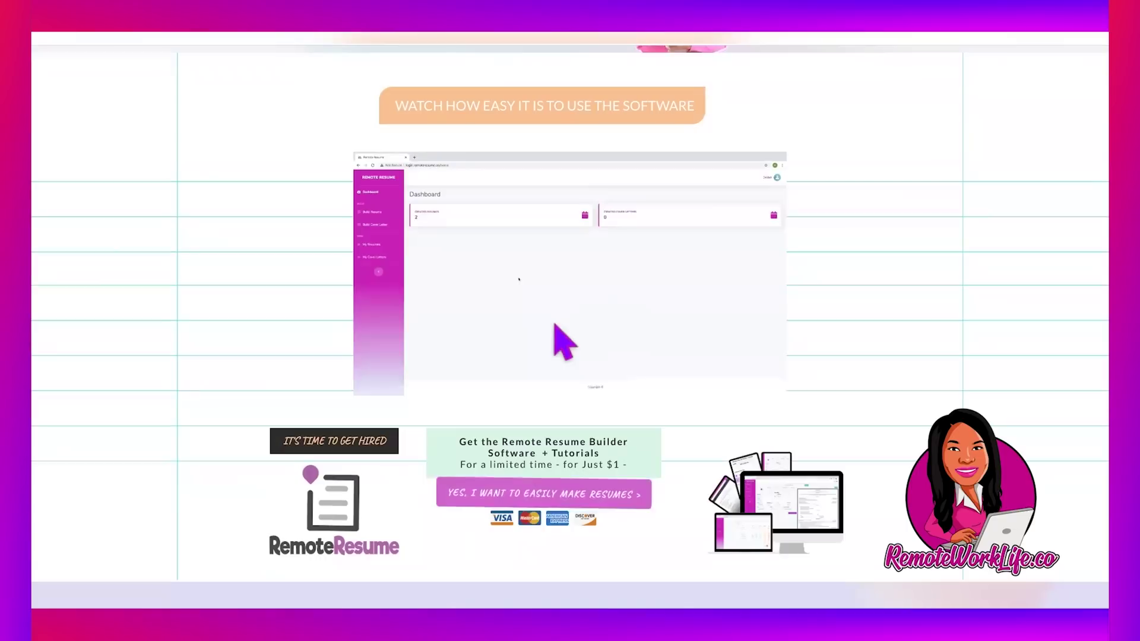
pyautogui.scroll(1, 588, 330)
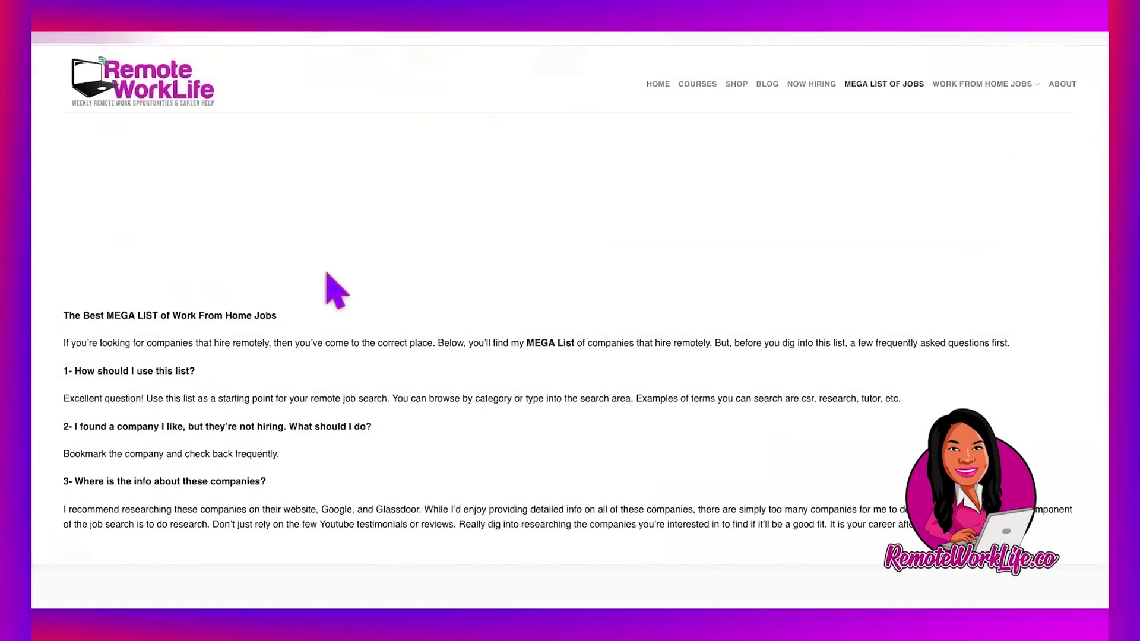
# Step: Search the 491-entry work-from-home companies table for 'customer', narrowing it to 162 entries
pyautogui.scroll(-6, 335, 291)
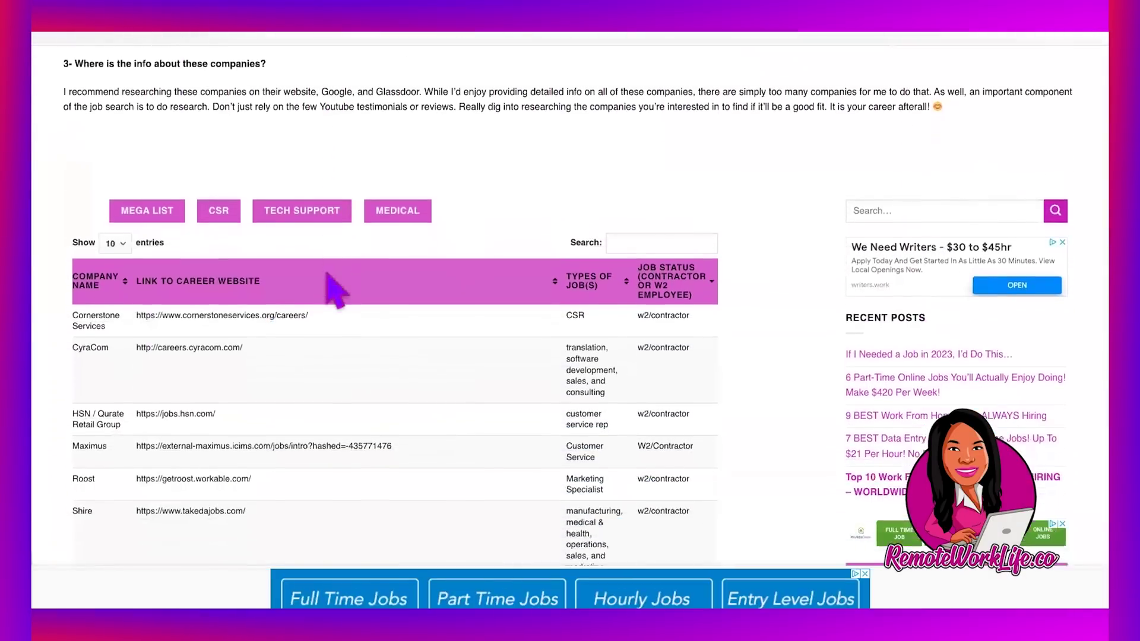
pyautogui.scroll(-2, 336, 291)
pyautogui.scroll(-2, 335, 291)
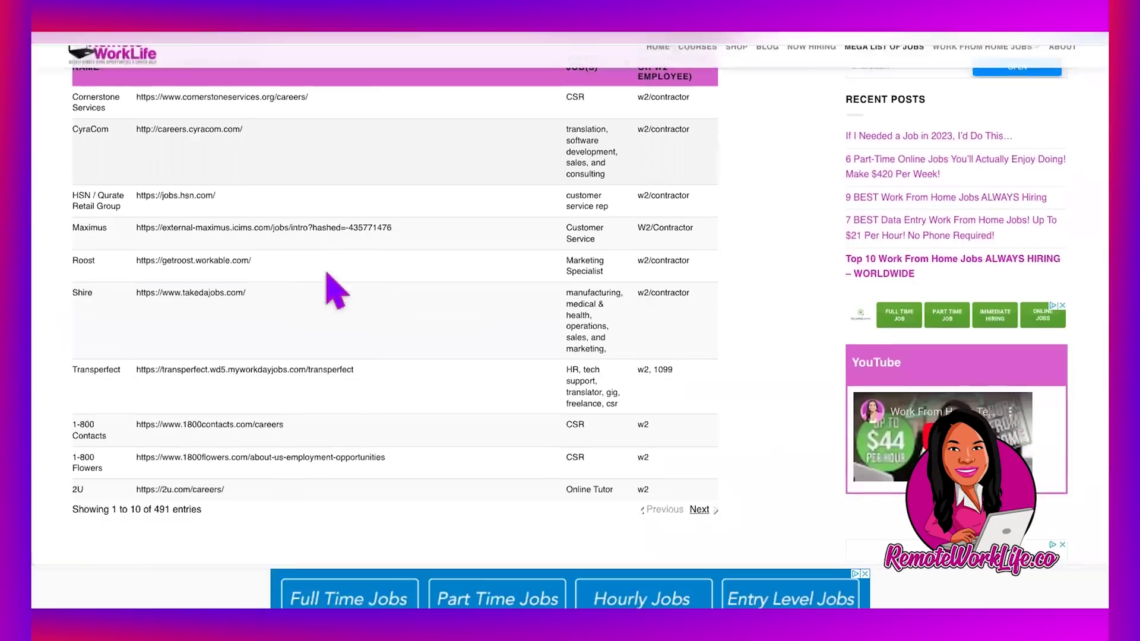
pyautogui.doubleClick(164, 501)
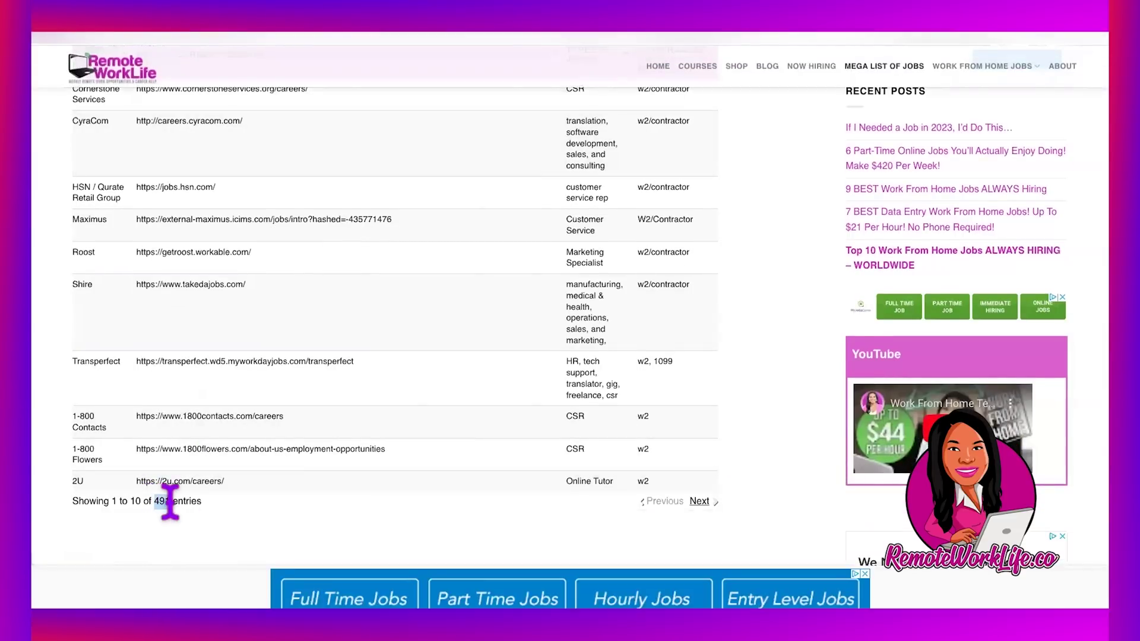
pyautogui.scroll(2, 287, 486)
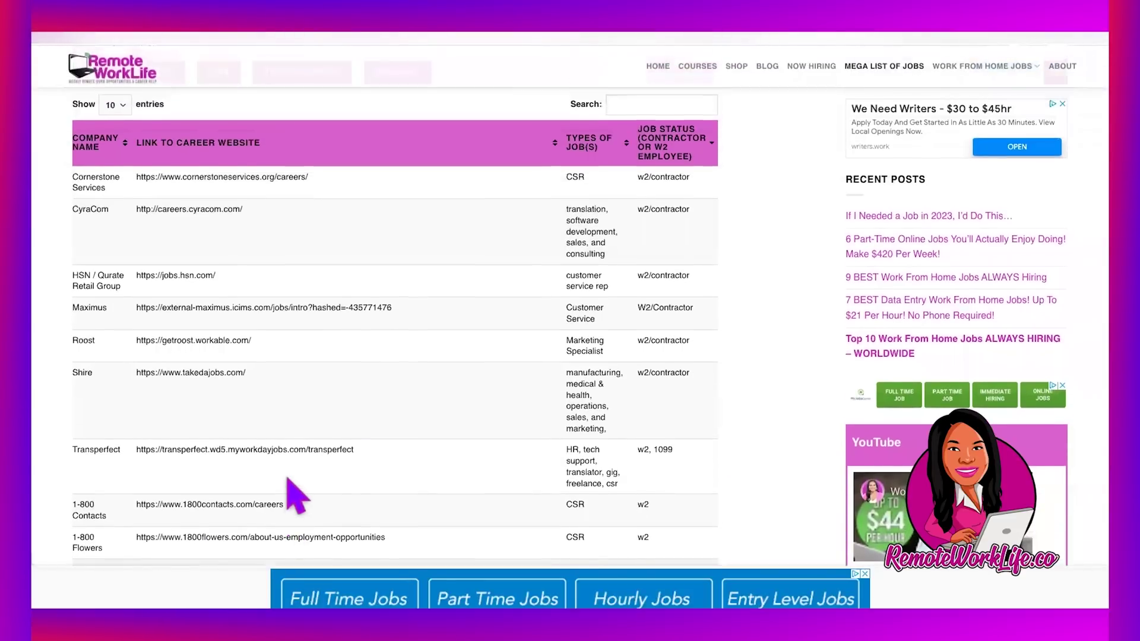
pyautogui.scroll(-1, 373, 502)
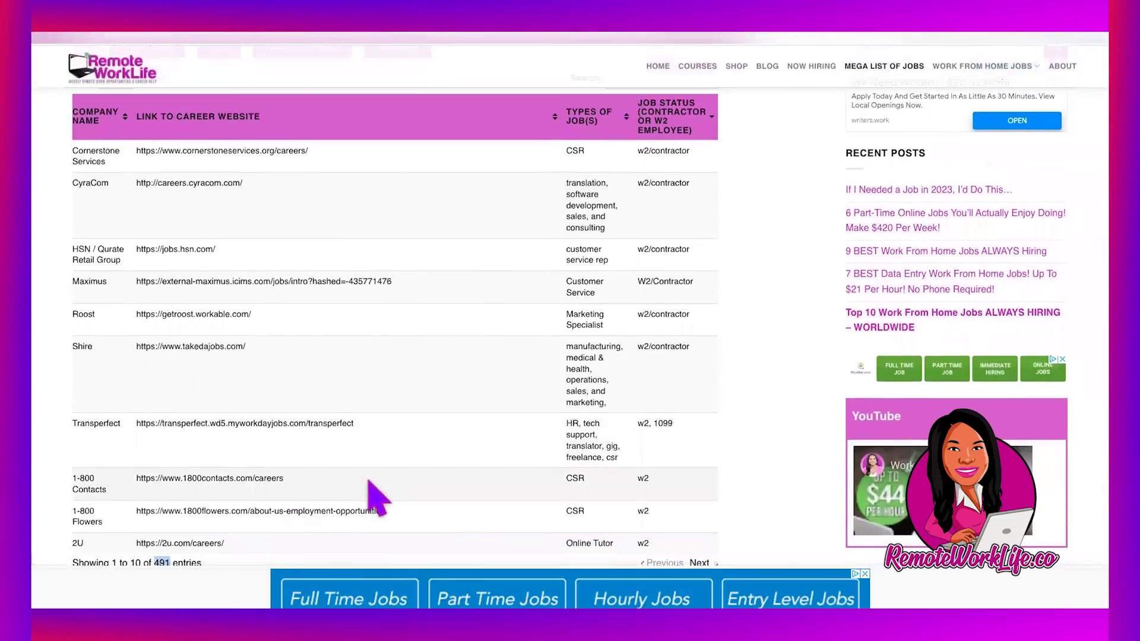
pyautogui.scroll(1, 376, 439)
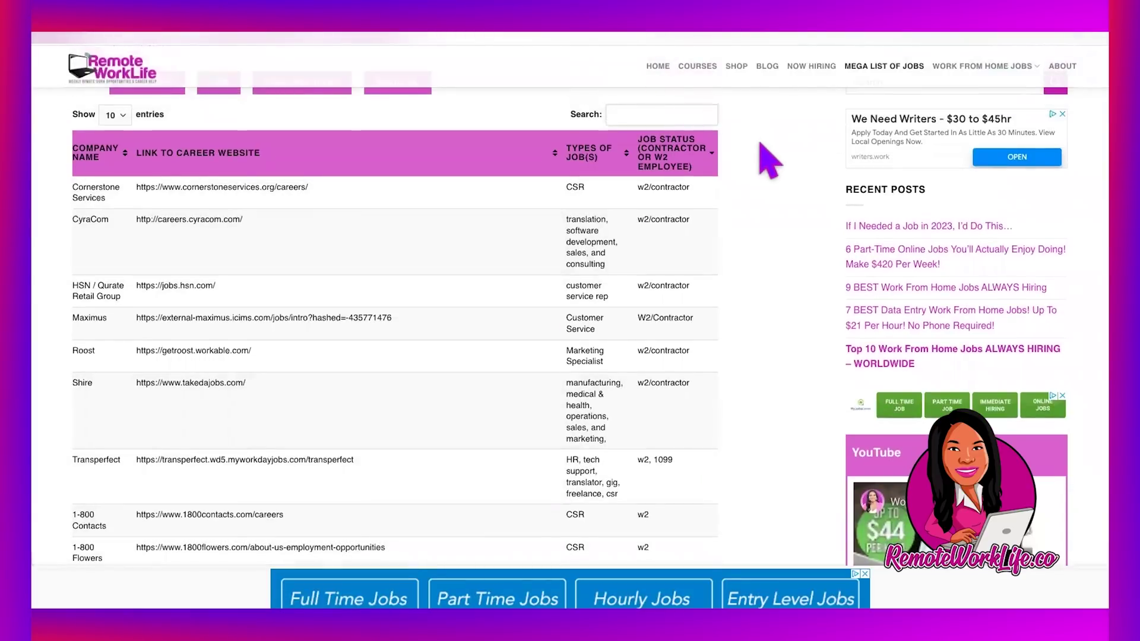
pyautogui.click(662, 115)
pyautogui.write('customer')
pyautogui.scroll(6, 542, 565)
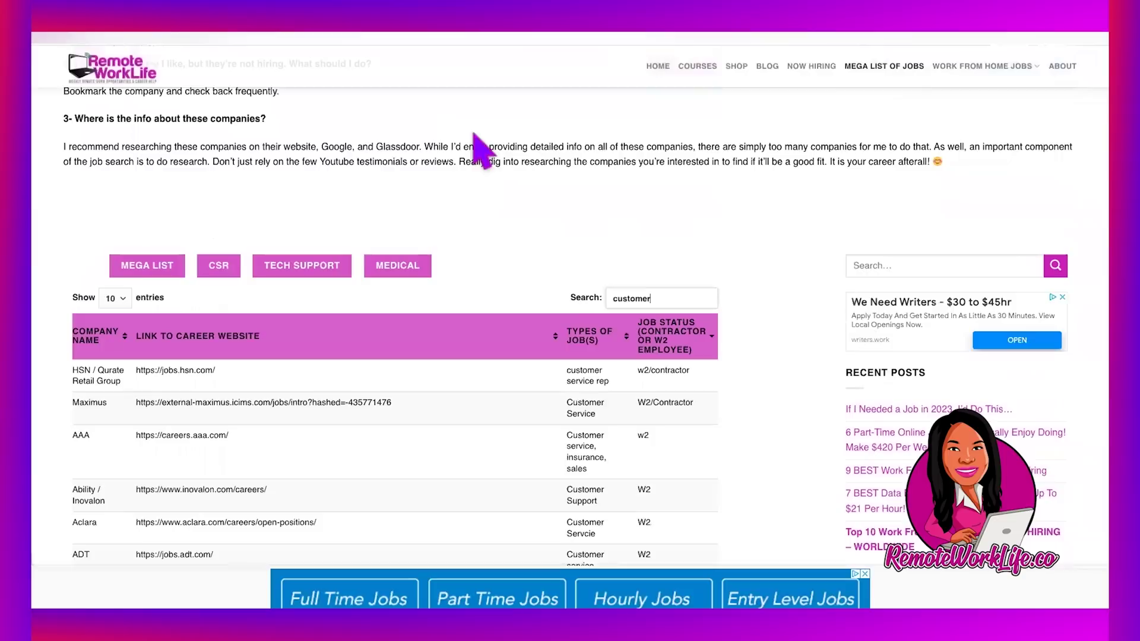
pyautogui.scroll(-7, 400, 220)
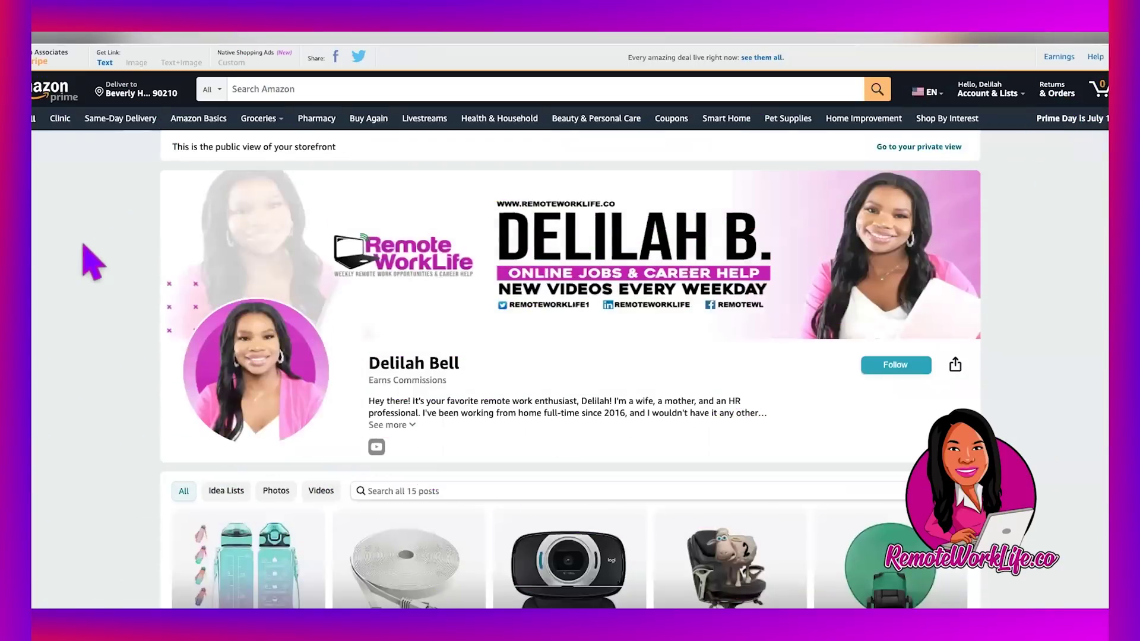
# Step: Scroll down the Amazon storefront's product grid to reach the Computers idea list of 13 items
pyautogui.scroll(-3, 83, 245)
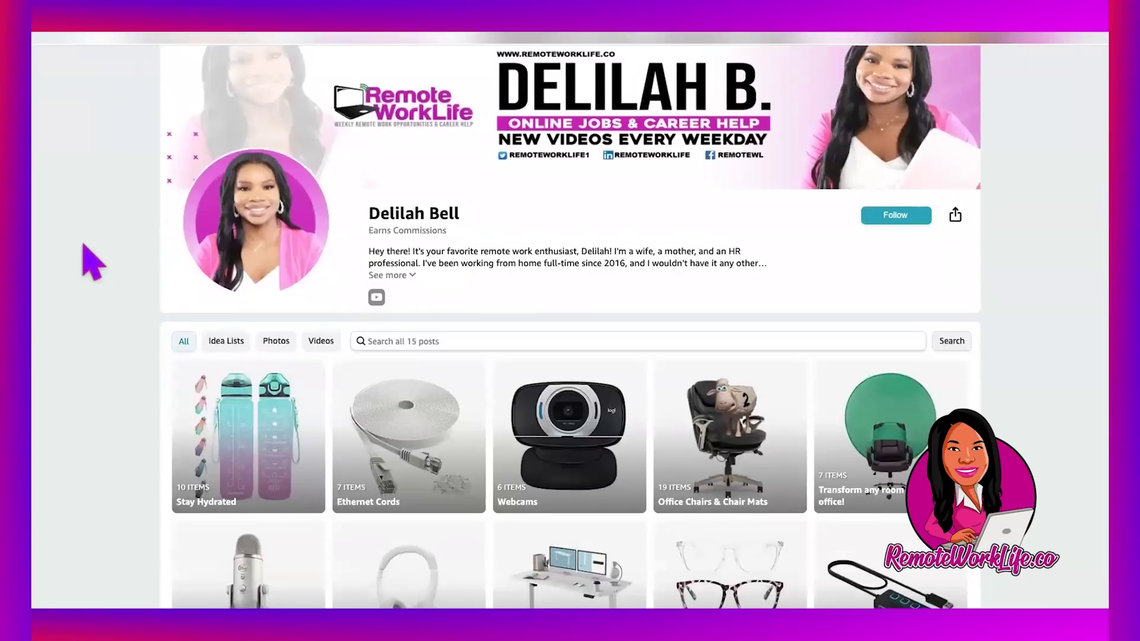
pyautogui.scroll(-2, 92, 261)
pyautogui.scroll(-3, 92, 261)
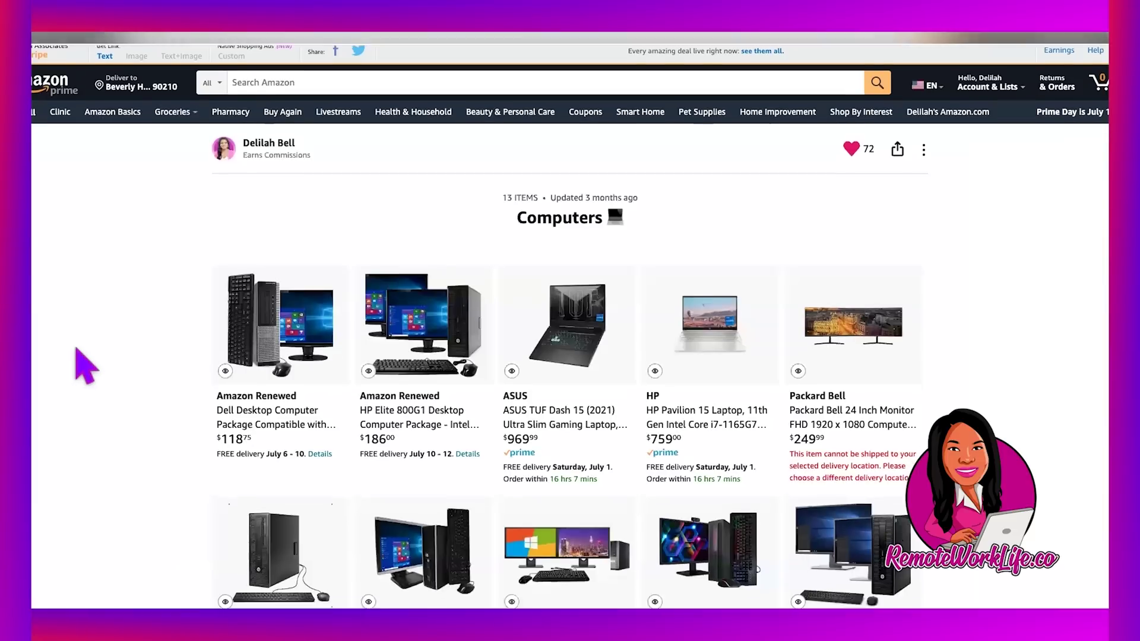
pyautogui.scroll(-2, 76, 350)
pyautogui.scroll(-1, 86, 367)
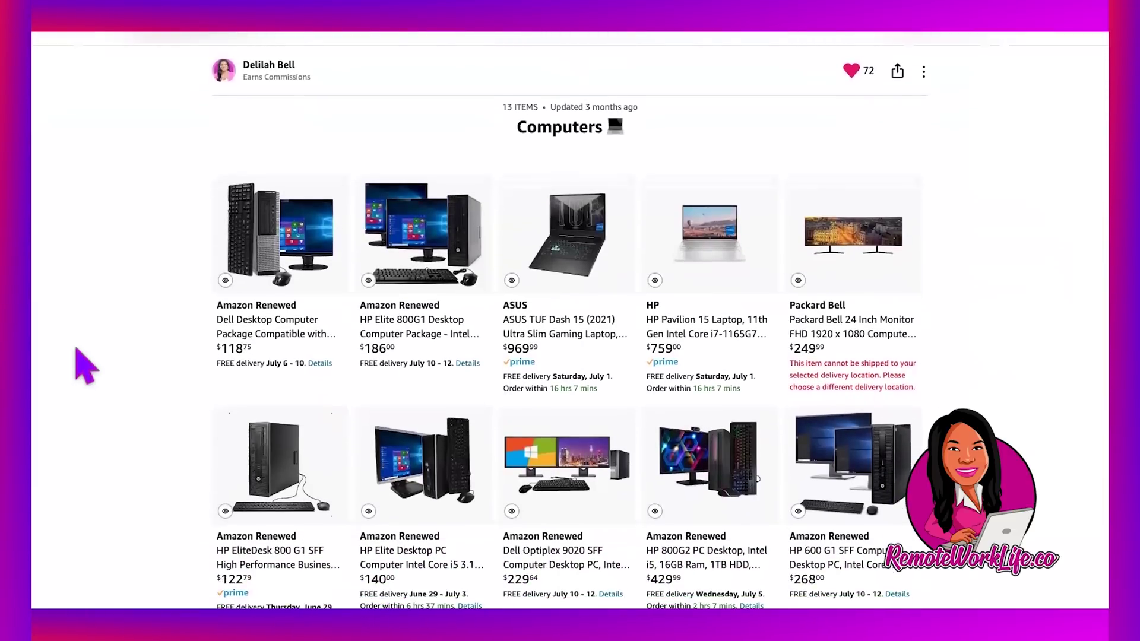